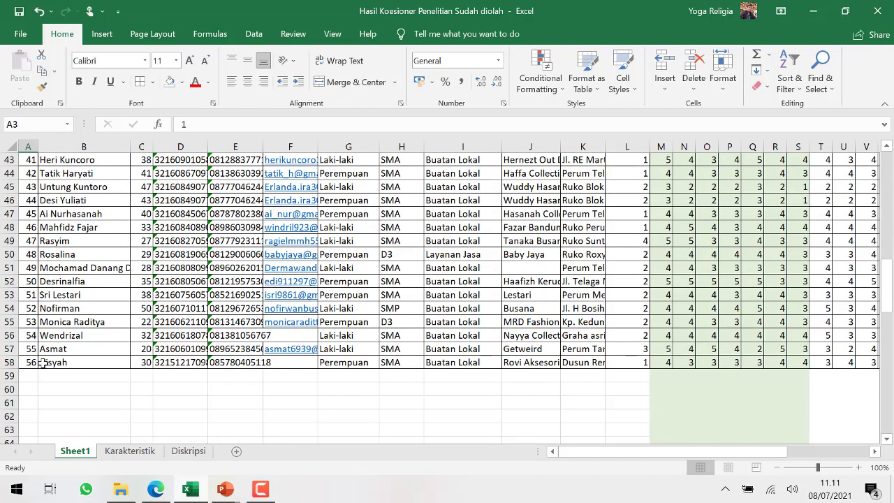
Step: Turn off the header filters on the questionnaire data in Sheet1
{"action": "scroll", "coordinate": [34, 365], "scroll_direction": "up", "scroll_amount": 14}
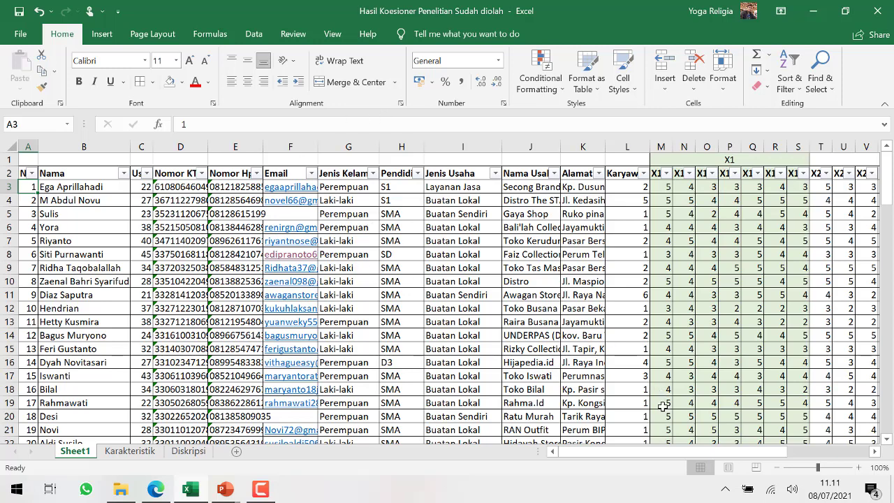
{"action": "left_click_drag", "start_coordinate": [669, 453], "coordinate": [731, 456]}
{"action": "left_click", "coordinate": [650, 296]}
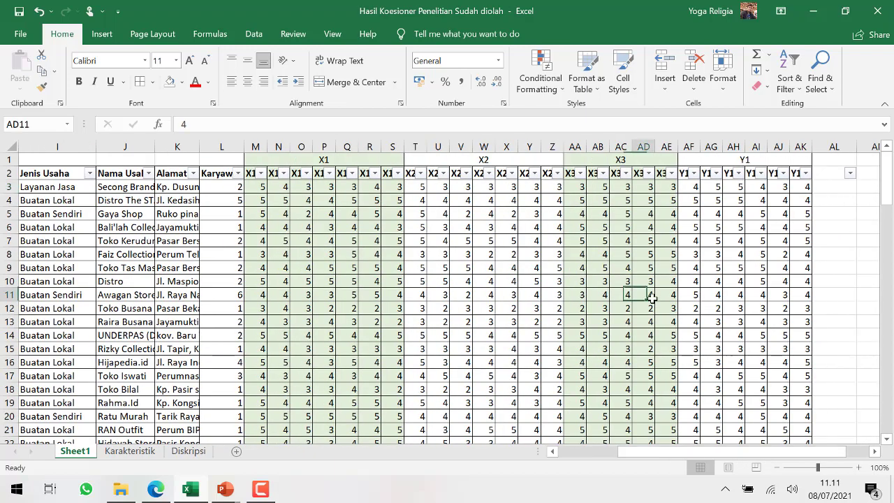
{"action": "left_click", "coordinate": [702, 172]}
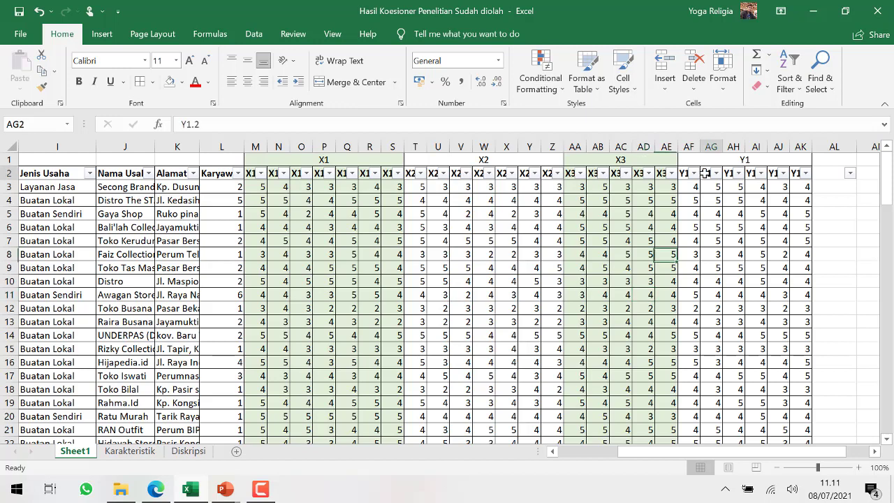
{"action": "left_click", "coordinate": [789, 77]}
{"action": "left_click", "coordinate": [807, 158]}
{"action": "left_click", "coordinate": [729, 216]}
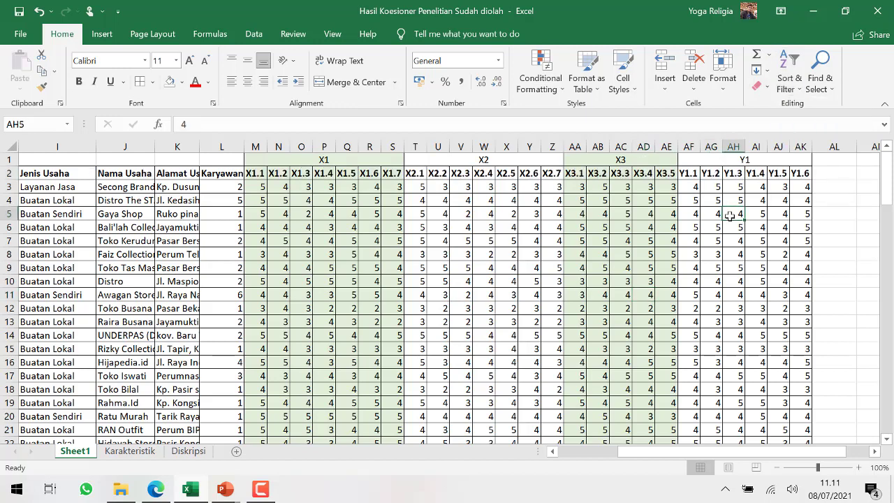
Step: Create a new blank workbook alongside the questionnaire workbook
{"action": "left_click", "coordinate": [19, 33]}
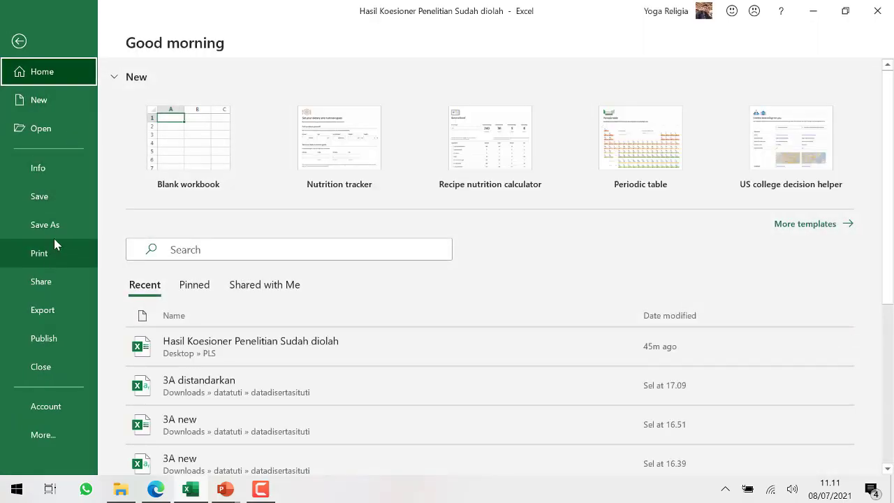
{"action": "left_click", "coordinate": [200, 152]}
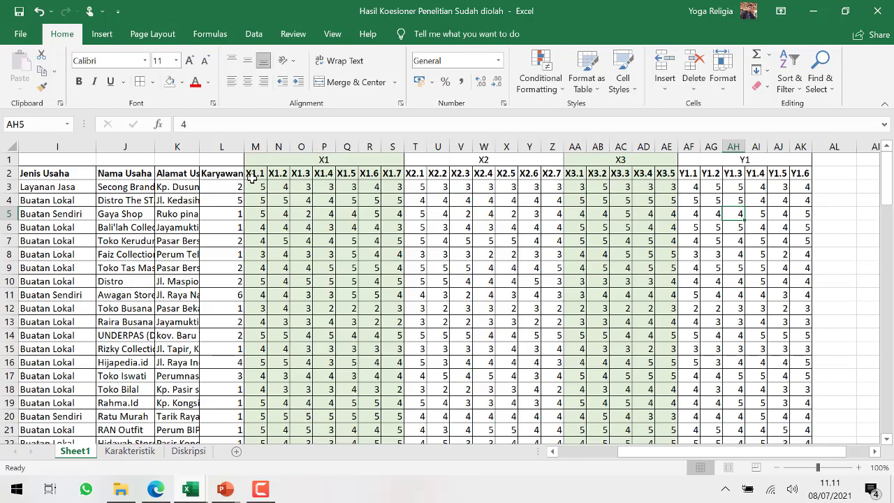
Step: Copy the indicator data from header X1.1 through Y1.6 with all respondent rows, M2:AK58, in the questionnaire workbook
{"action": "left_click_drag", "start_coordinate": [674, 453], "coordinate": [611, 447]}
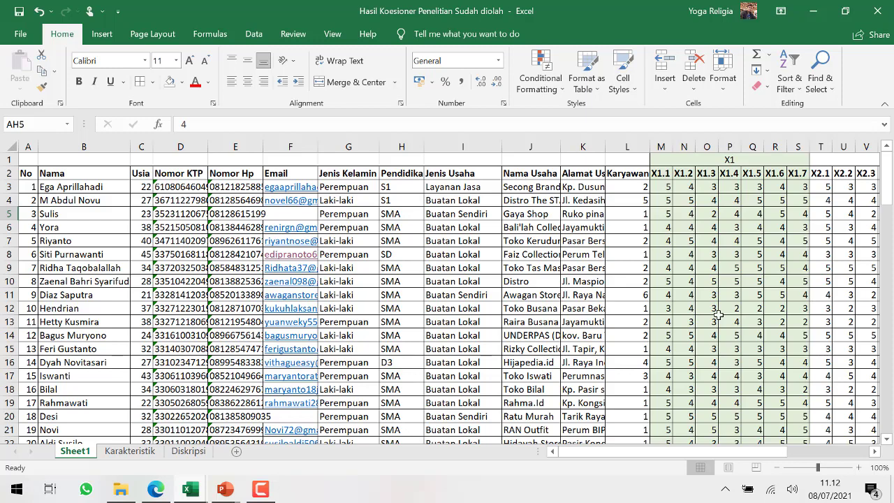
{"action": "left_click_drag", "start_coordinate": [729, 452], "coordinate": [780, 448]}
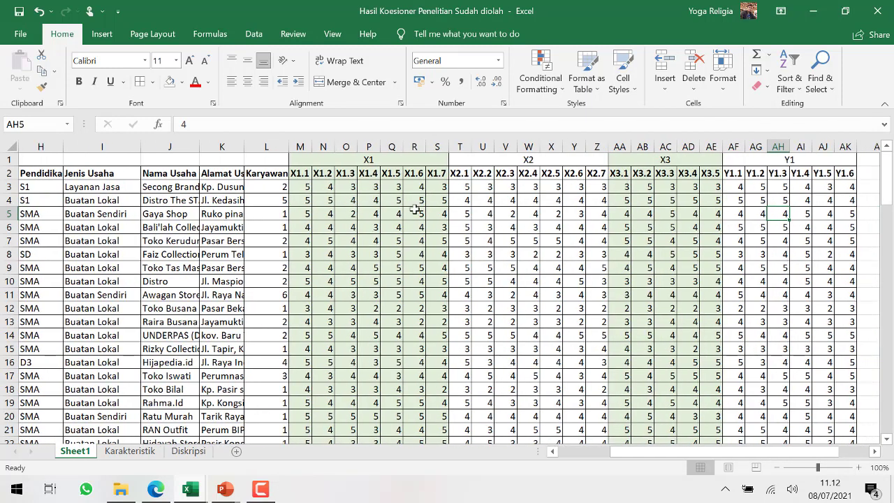
{"action": "left_click", "coordinate": [383, 159]}
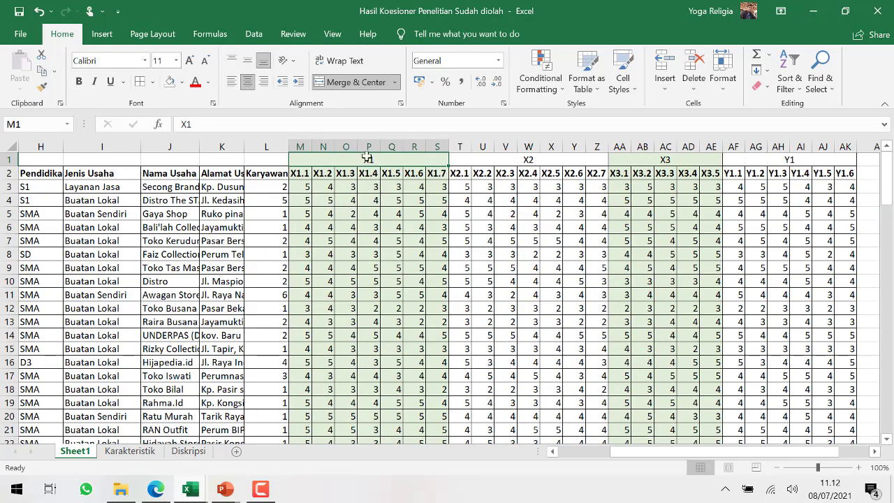
{"action": "left_click", "coordinate": [302, 172]}
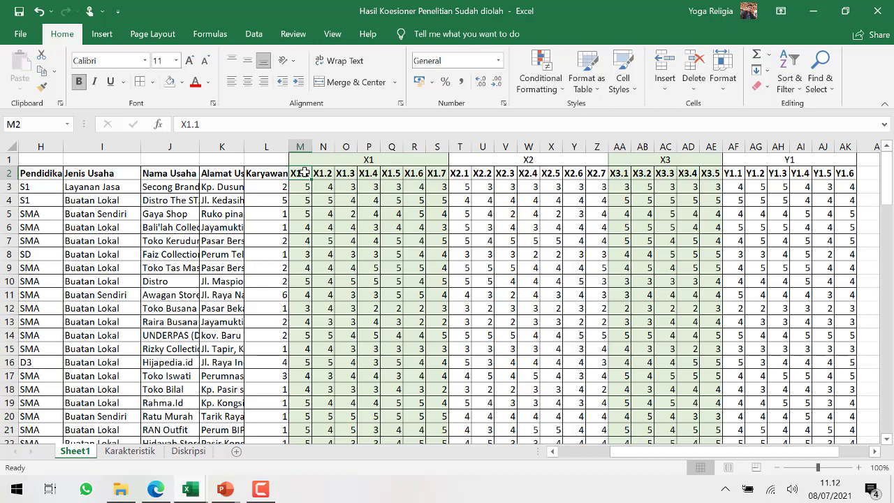
{"action": "left_click", "coordinate": [304, 199]}
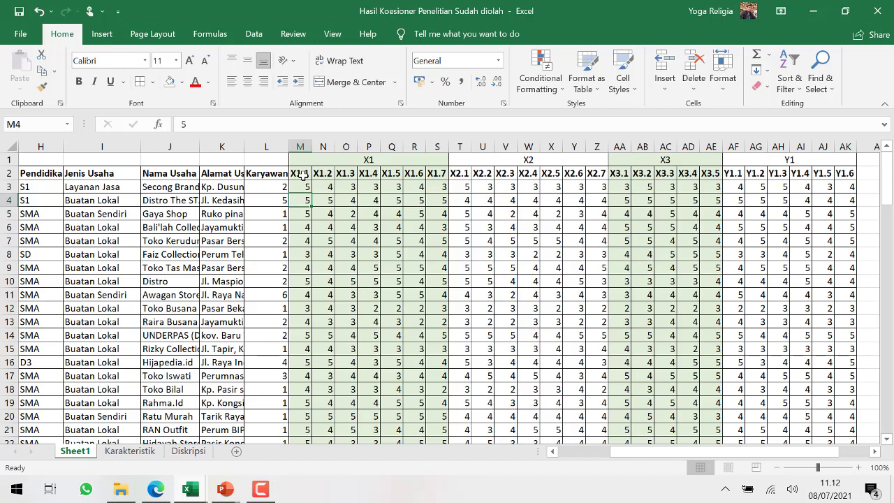
{"action": "left_click", "coordinate": [302, 175]}
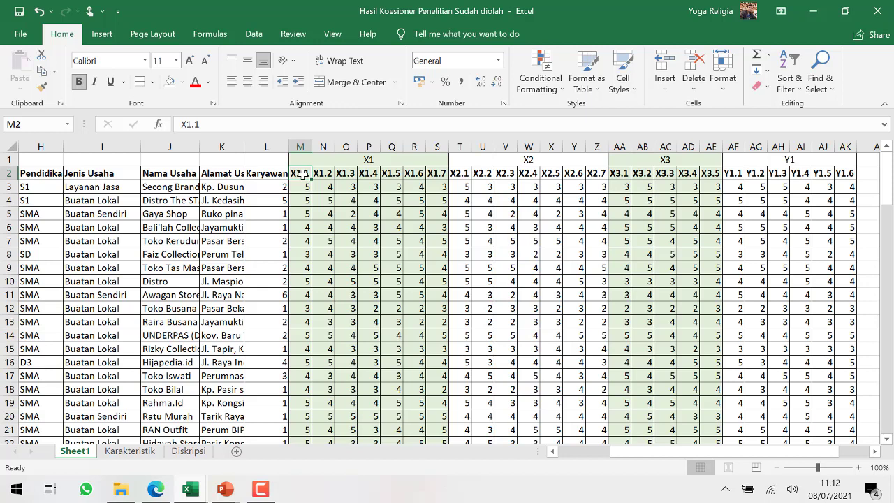
{"action": "left_click_drag", "start_coordinate": [300, 175], "coordinate": [846, 173]}
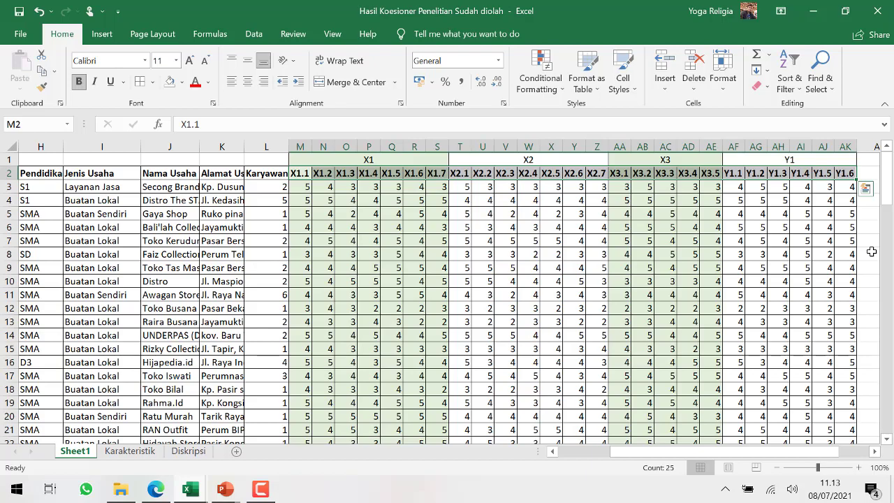
{"action": "key", "text": "ctrl+shift+Down"}
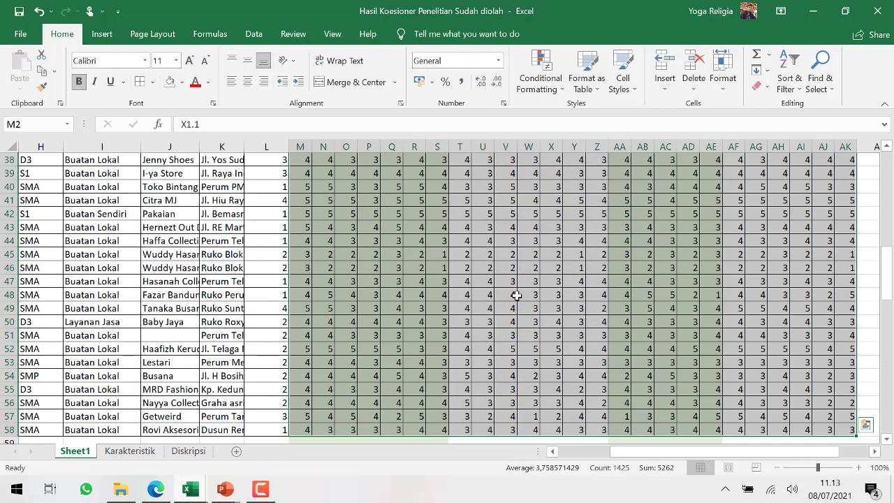
{"action": "scroll", "coordinate": [516, 295], "scroll_direction": "down", "scroll_amount": 3}
{"action": "scroll", "coordinate": [552, 297], "scroll_direction": "up", "scroll_amount": 13}
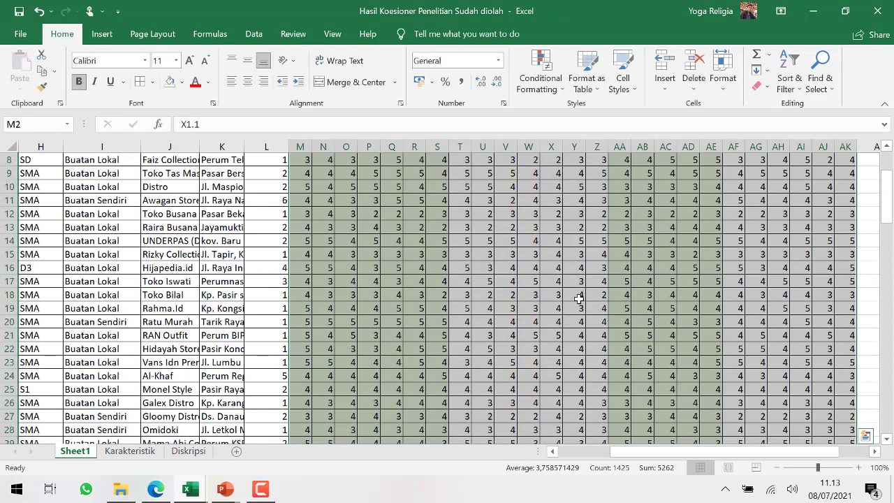
{"action": "scroll", "coordinate": [580, 279], "scroll_direction": "up", "scroll_amount": 3}
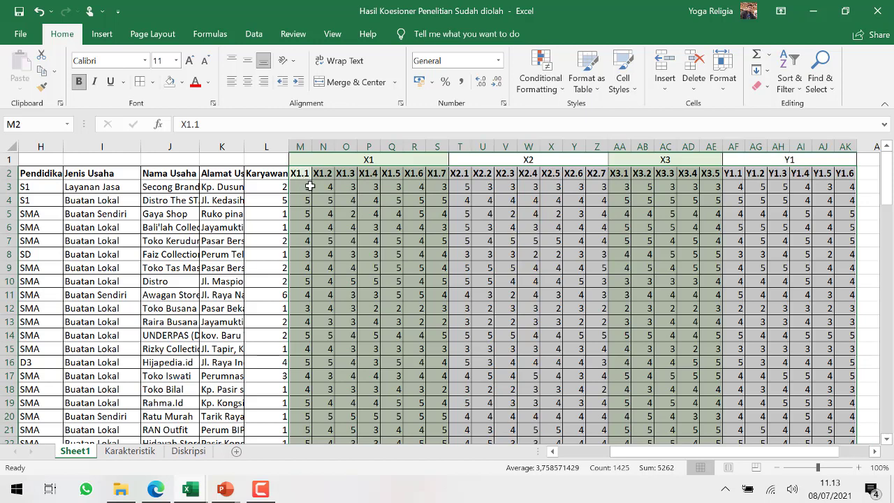
{"action": "key", "text": "ctrl+c"}
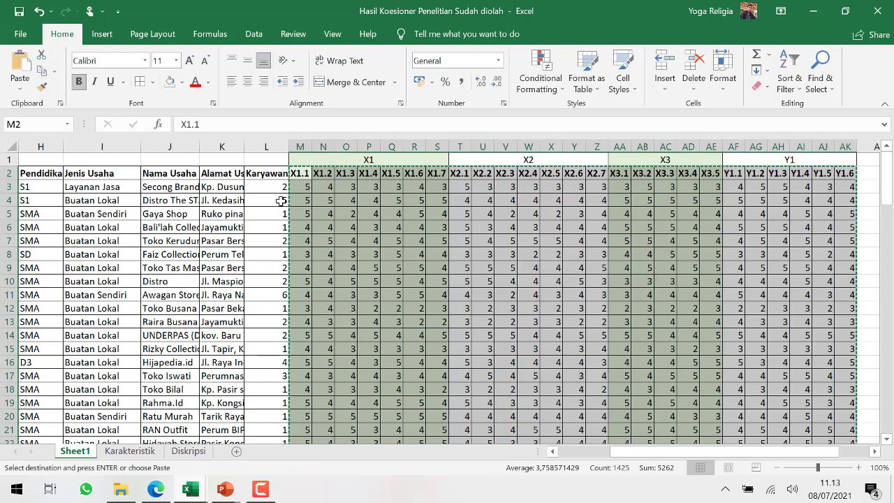
Step: Switch to the blank workbook Book1 and paste the copied indicator data starting at cell A1
{"action": "key", "text": "alt"}
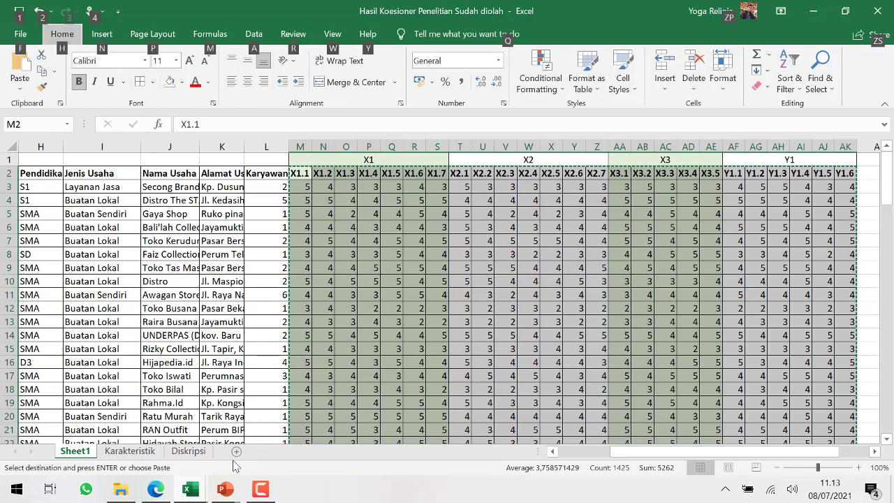
{"action": "mouse_move", "coordinate": [199, 488]}
{"action": "left_click", "coordinate": [248, 433]}
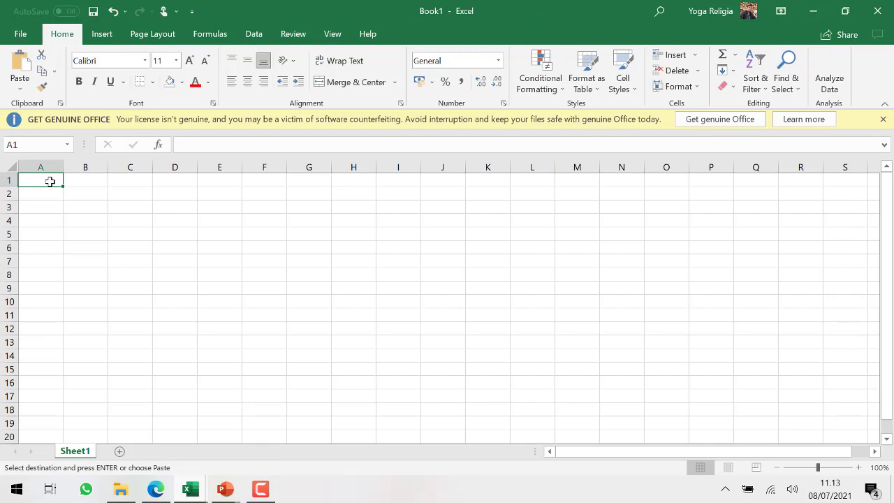
{"action": "key", "text": "ctrl+v"}
{"action": "left_click", "coordinate": [295, 234]}
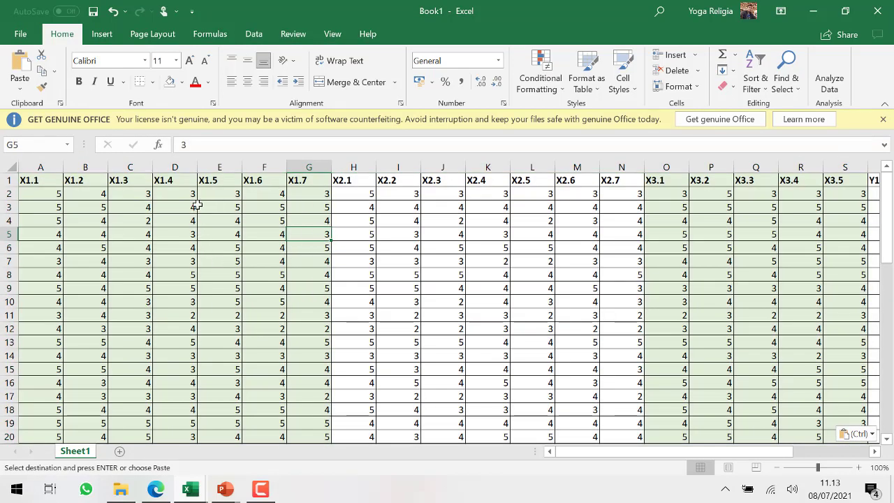
Step: Remove all borders and the fill color from the entire pasted sheet, and dismiss the license notice
{"action": "left_click", "coordinate": [13, 170]}
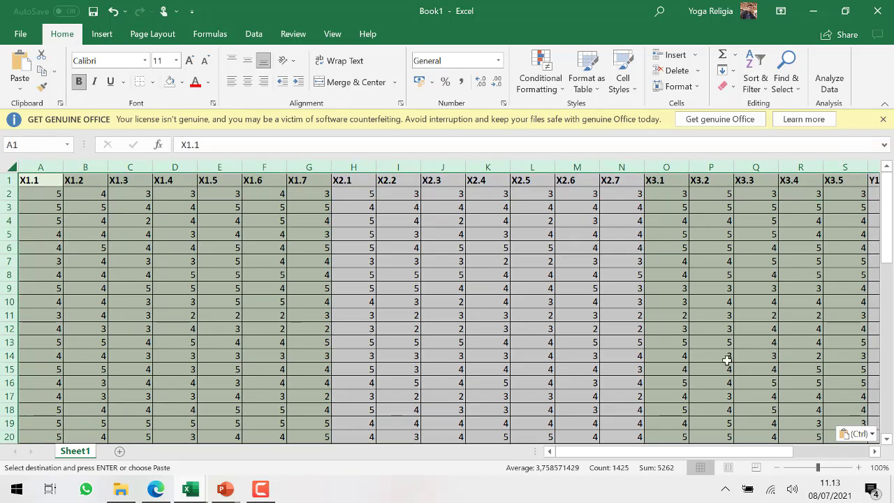
{"action": "left_click", "coordinate": [154, 82]}
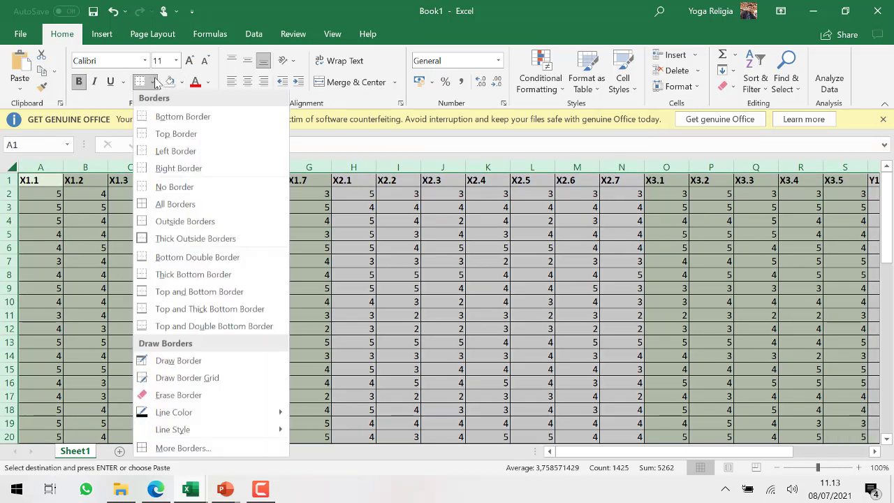
{"action": "left_click", "coordinate": [174, 193]}
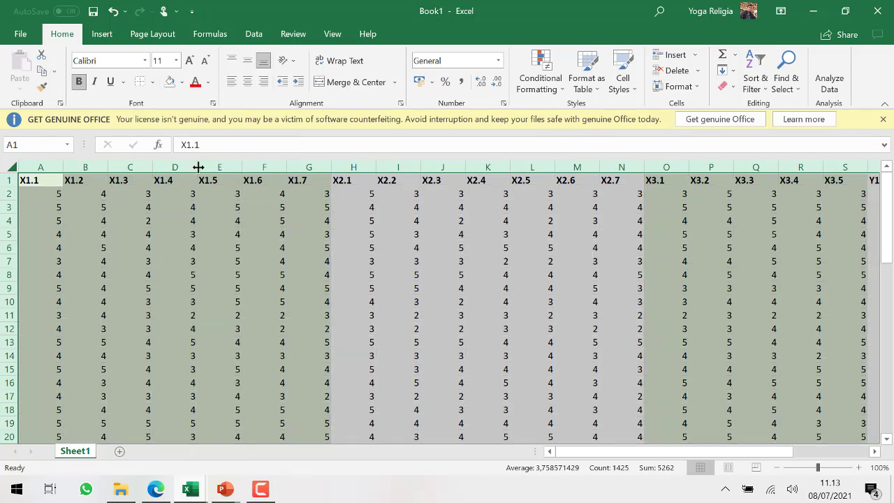
{"action": "left_click", "coordinate": [183, 84]}
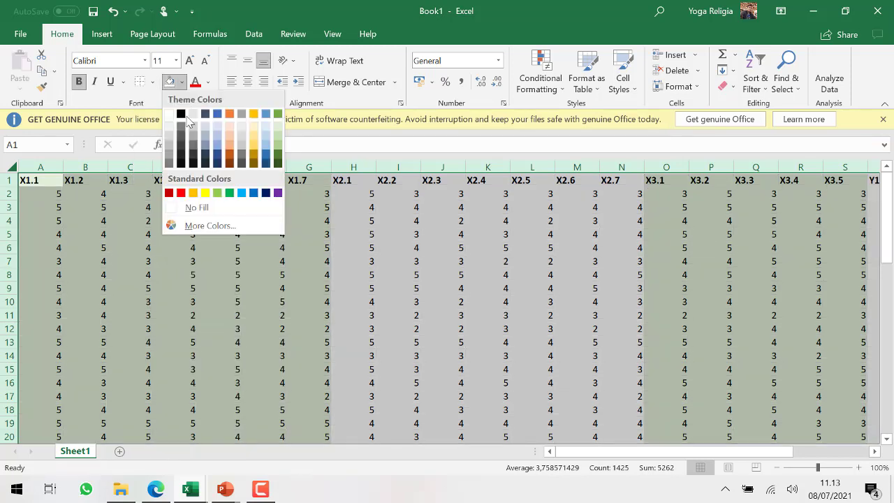
{"action": "left_click", "coordinate": [199, 208]}
{"action": "left_click", "coordinate": [266, 250]}
{"action": "left_click", "coordinate": [267, 250]}
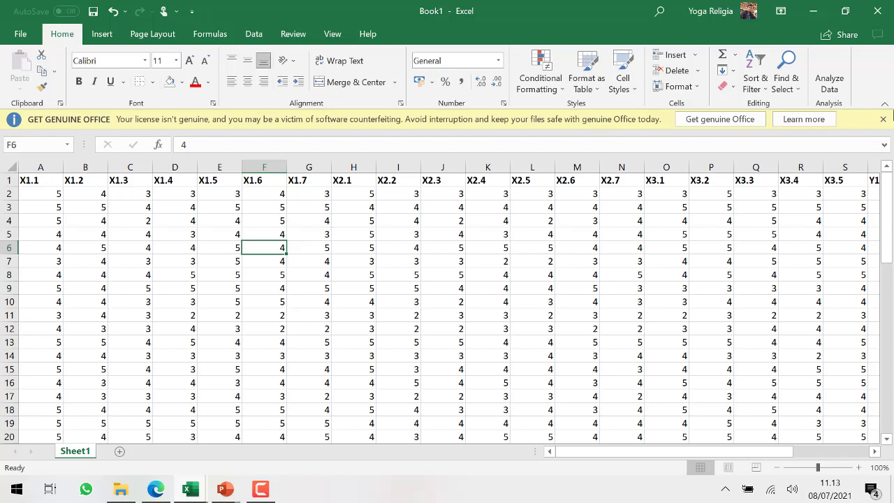
{"action": "left_click", "coordinate": [882, 120]}
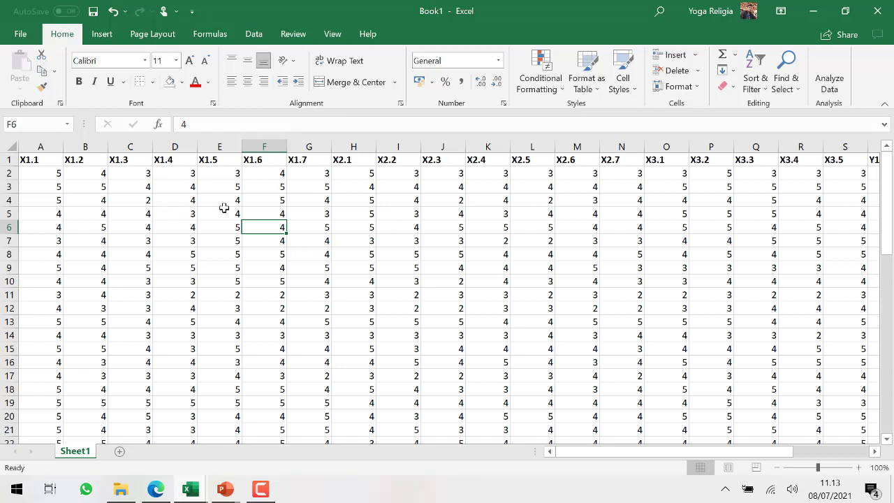
Step: Set up saving the new workbook in the Desktop > PLS folder under the file name dataolah
{"action": "left_click", "coordinate": [32, 43]}
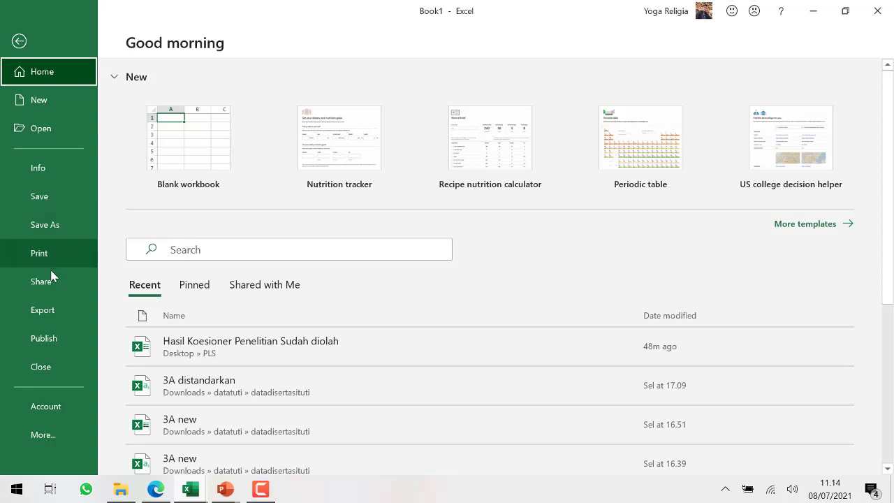
{"action": "left_click", "coordinate": [56, 225]}
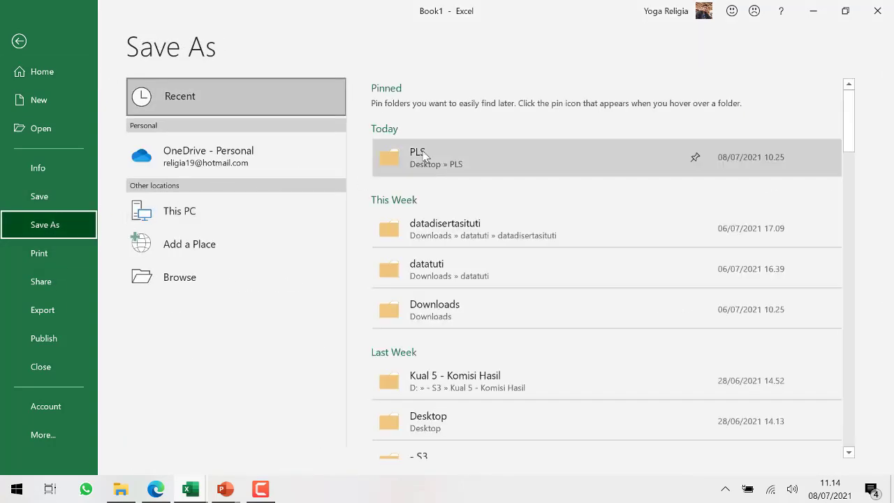
{"action": "left_click", "coordinate": [428, 155]}
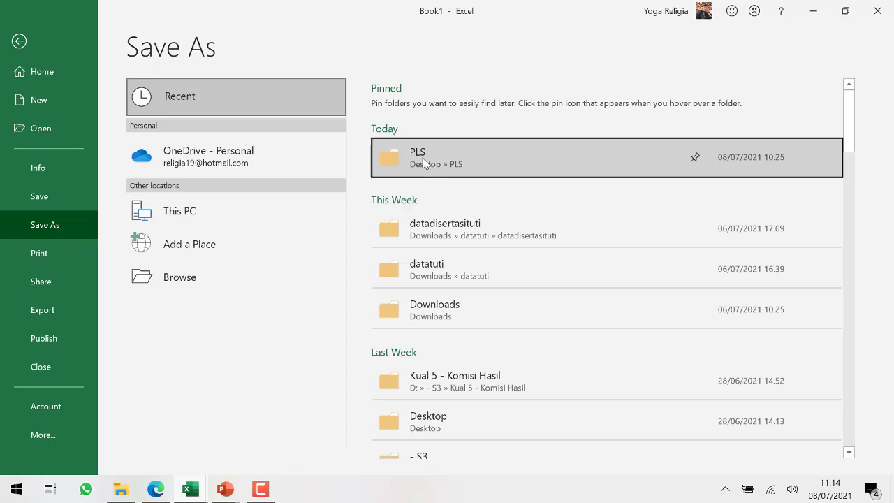
{"action": "left_click", "coordinate": [424, 162]}
{"action": "left_click", "coordinate": [519, 261]}
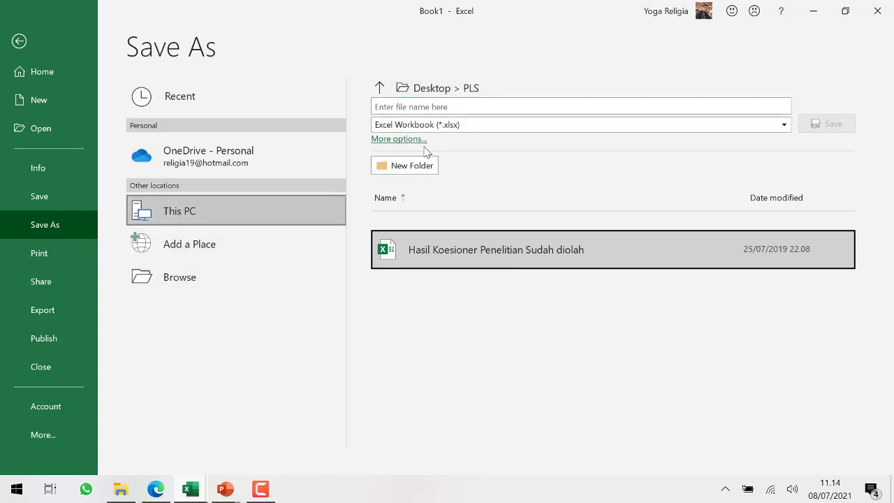
{"action": "left_click", "coordinate": [635, 105]}
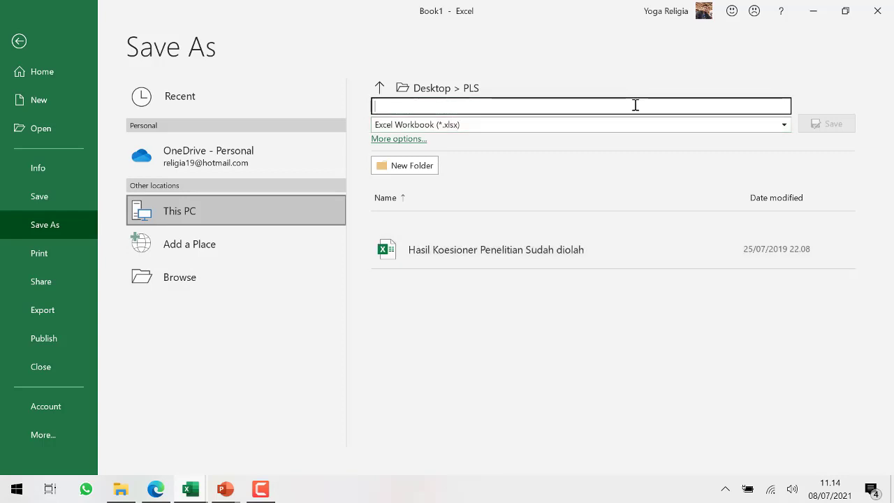
{"action": "key", "text": "Caps_Lock"}
{"action": "key", "text": "Caps_Lock"}
{"action": "type", "text": "dataolah"}
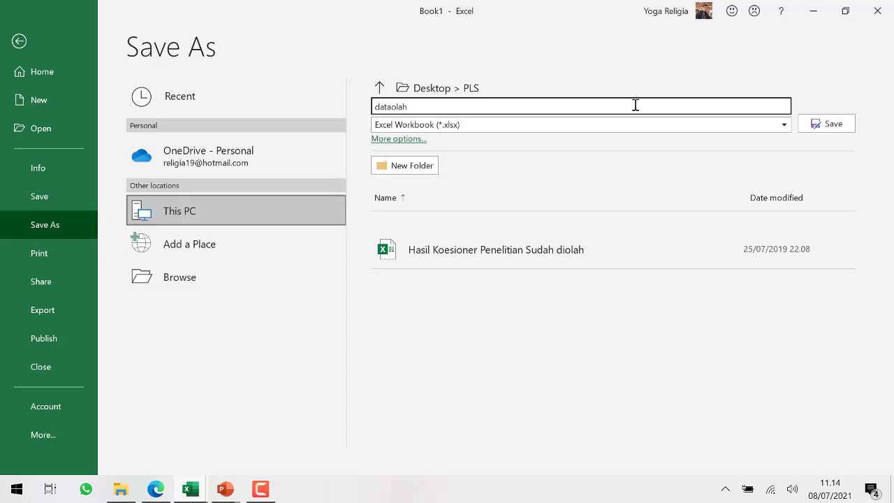
Step: Save the workbook as dataolah in the Desktop > PLS folder using the CSV UTF-8 (Comma delimited) format
{"action": "left_click", "coordinate": [434, 127]}
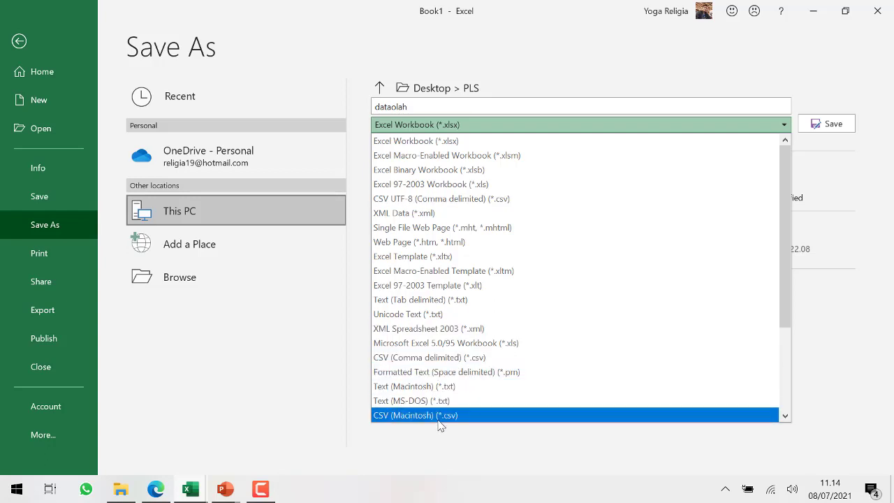
{"action": "scroll", "coordinate": [441, 419], "scroll_direction": "down", "scroll_amount": 1}
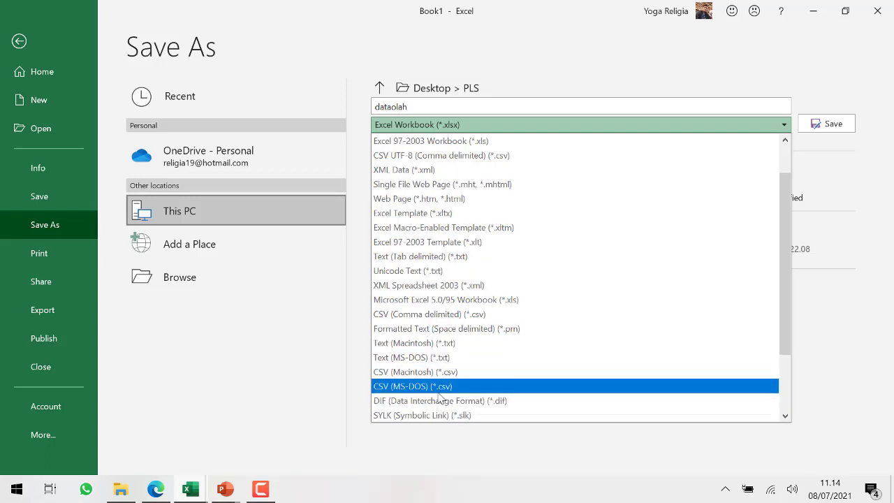
{"action": "scroll", "coordinate": [427, 364], "scroll_direction": "up", "scroll_amount": 1}
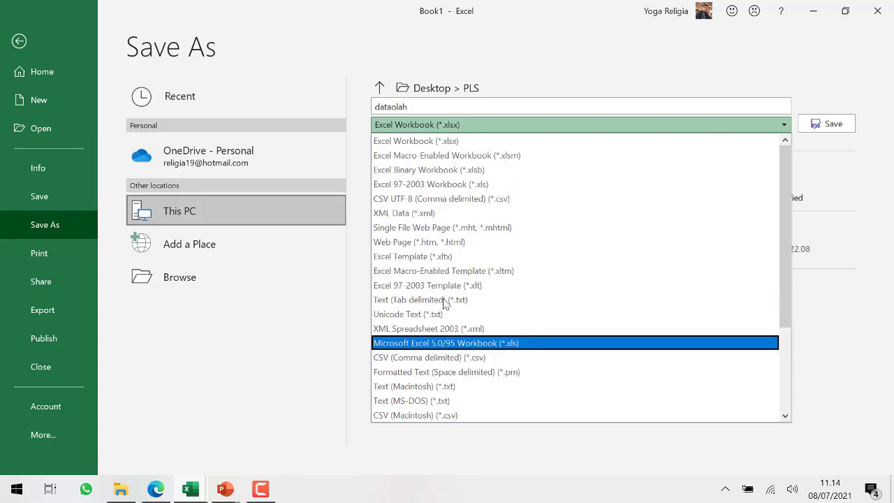
{"action": "left_click", "coordinate": [418, 201]}
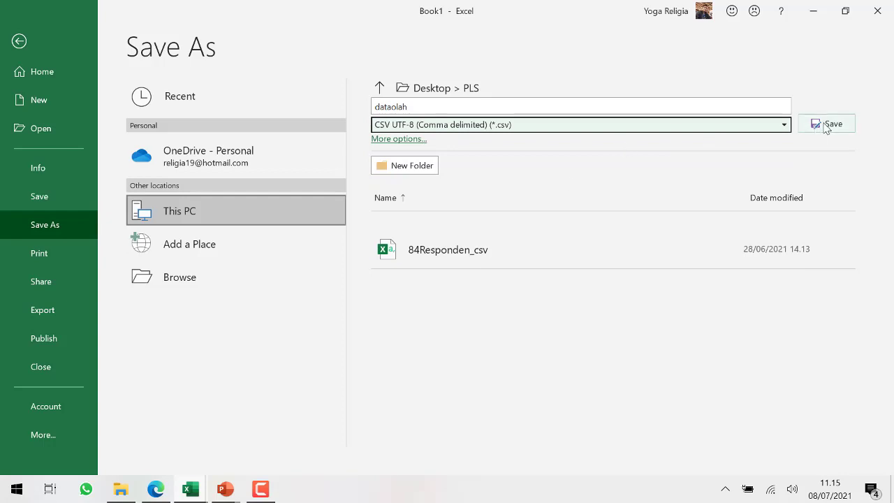
{"action": "left_click", "coordinate": [183, 278]}
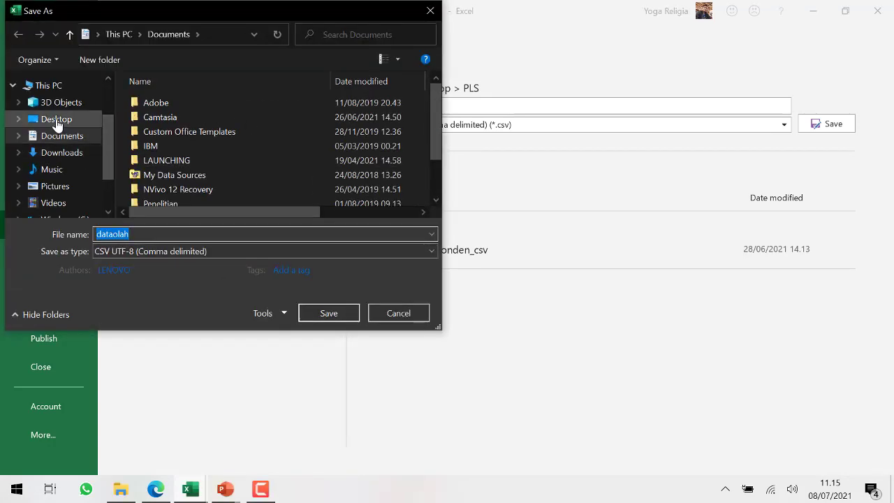
{"action": "left_click", "coordinate": [57, 120]}
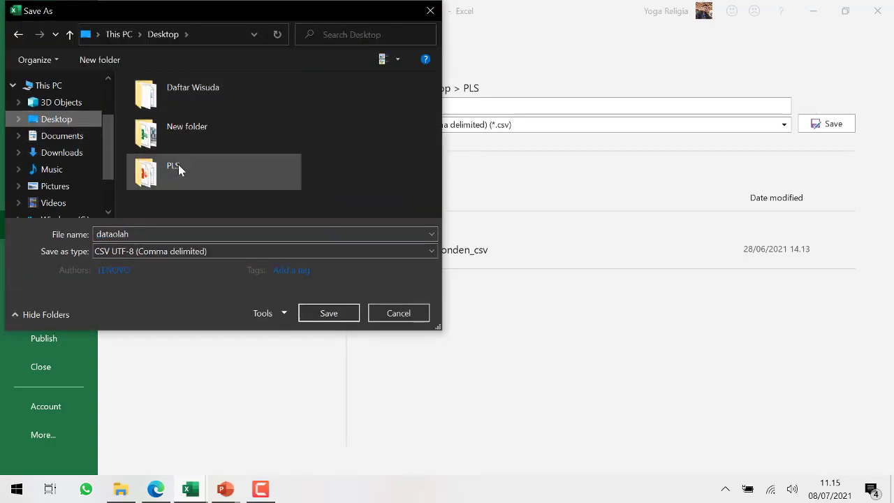
{"action": "double_click", "coordinate": [178, 165]}
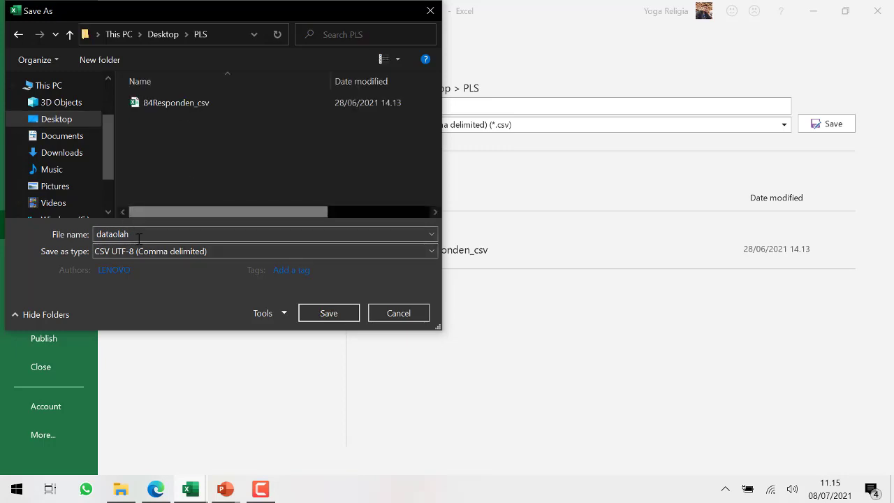
{"action": "left_click", "coordinate": [235, 251]}
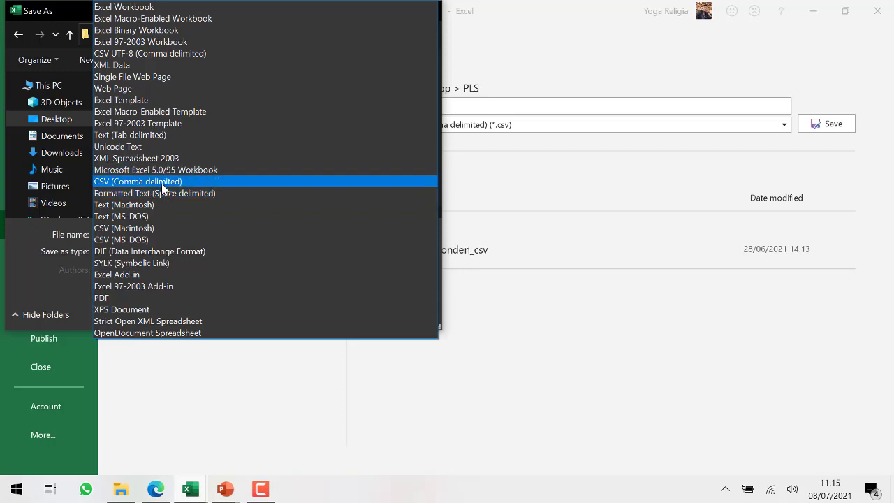
{"action": "left_click", "coordinate": [146, 54]}
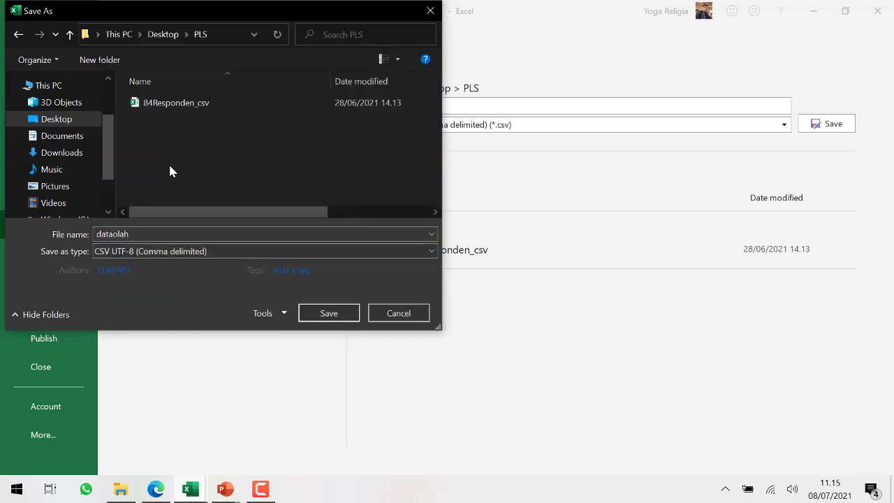
{"action": "left_click", "coordinate": [313, 316]}
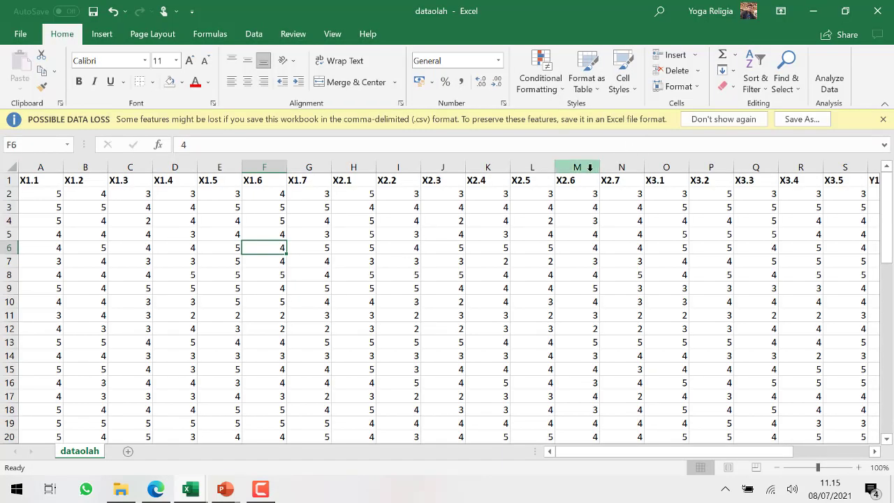
Step: Launch SmartPLS and create a new project named coba csv
{"action": "key", "text": "super"}
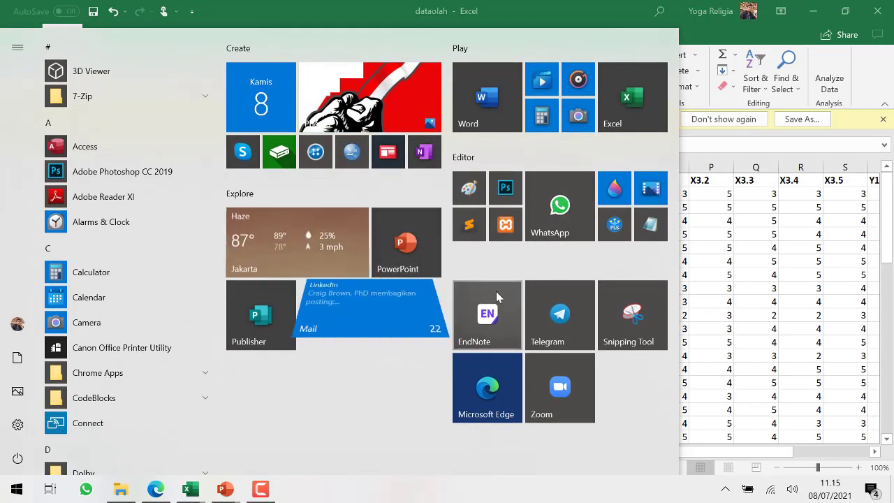
{"action": "left_click", "coordinate": [629, 227]}
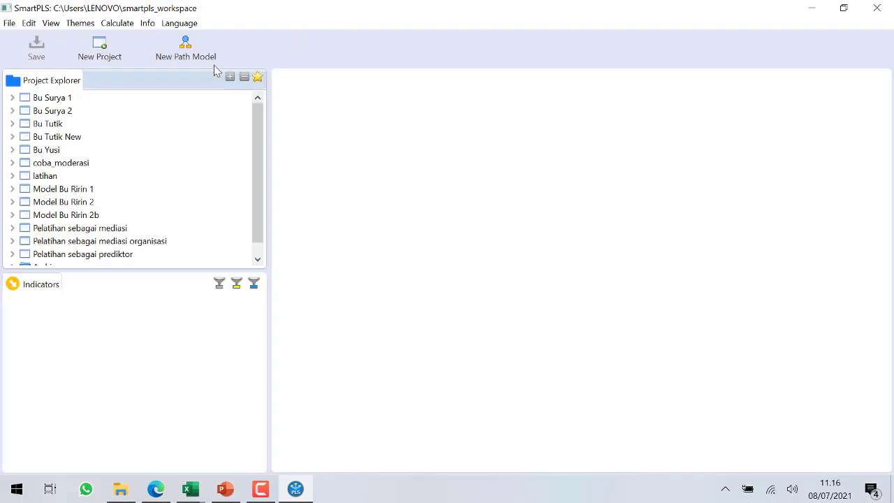
{"action": "left_click", "coordinate": [100, 49]}
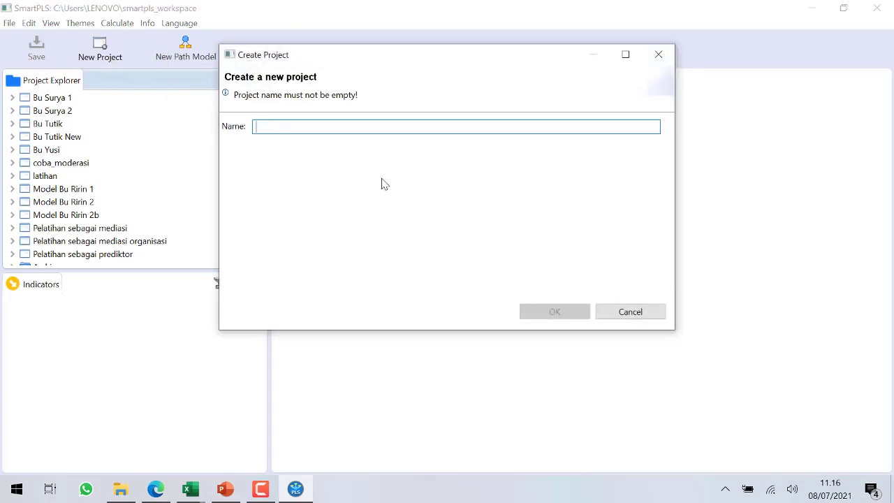
{"action": "type", "text": "coba csv"}
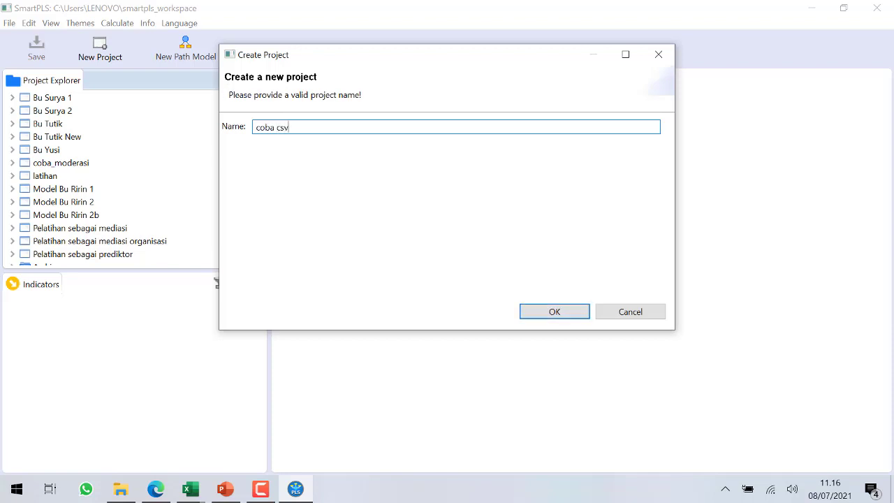
{"action": "left_click", "coordinate": [570, 316]}
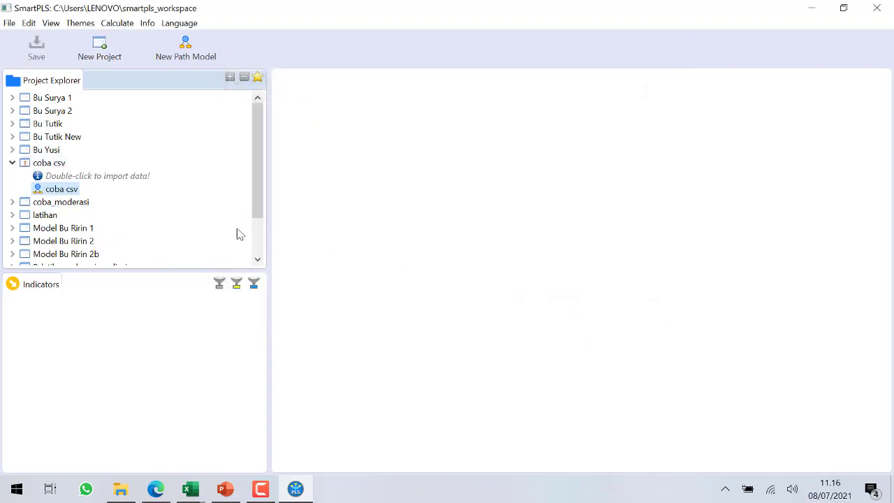
Step: Import the dataolah CSV file from Desktop > PLS into the coba csv project, keeping the data name dataolah
{"action": "double_click", "coordinate": [60, 179]}
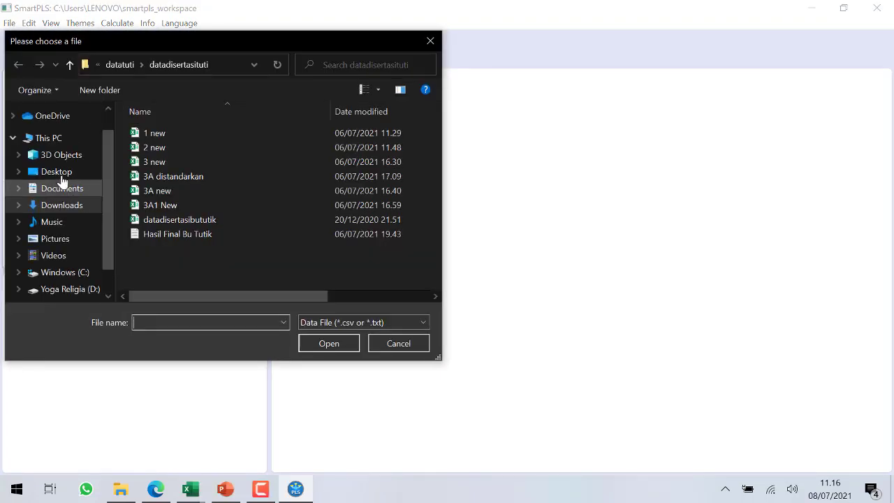
{"action": "left_click", "coordinate": [61, 176]}
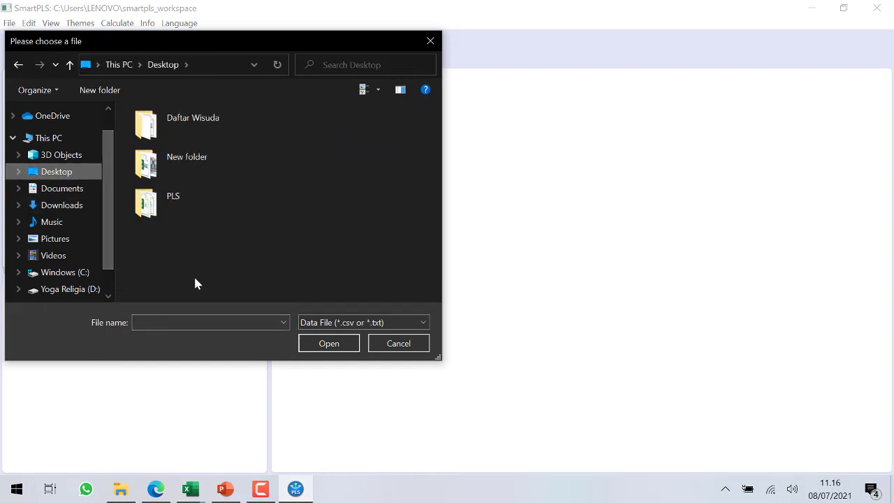
{"action": "double_click", "coordinate": [175, 195]}
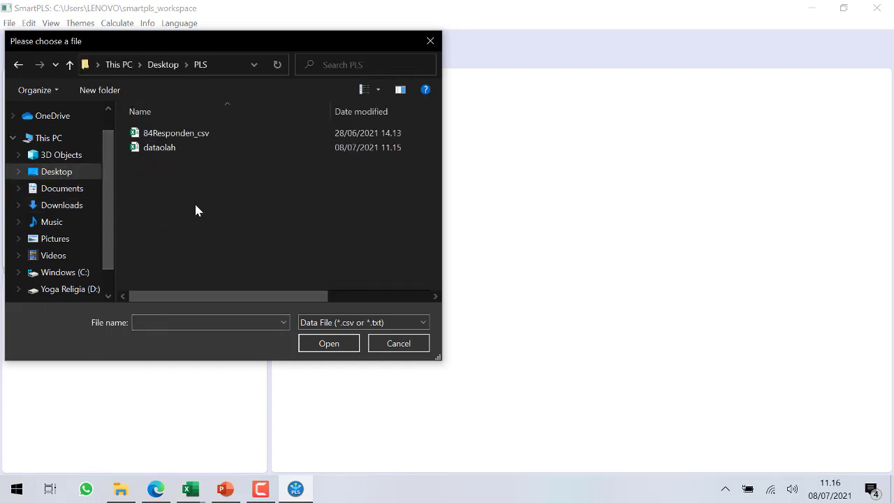
{"action": "left_click", "coordinate": [167, 149]}
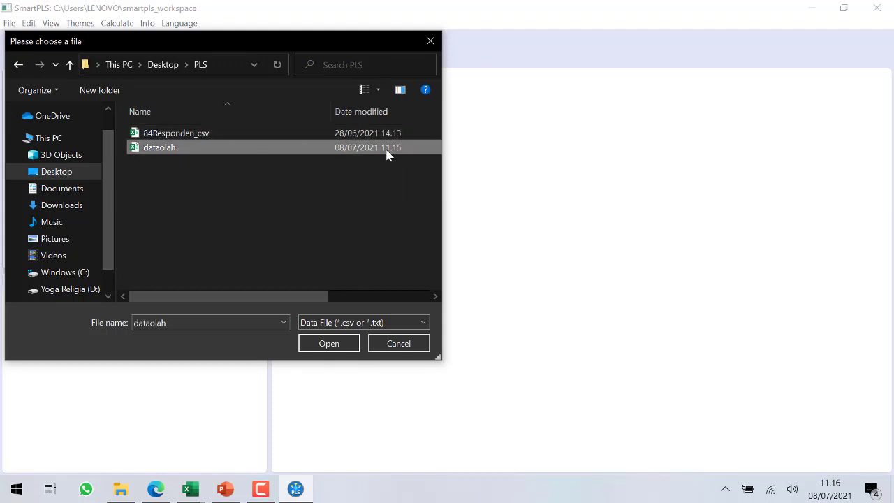
{"action": "left_click", "coordinate": [324, 343]}
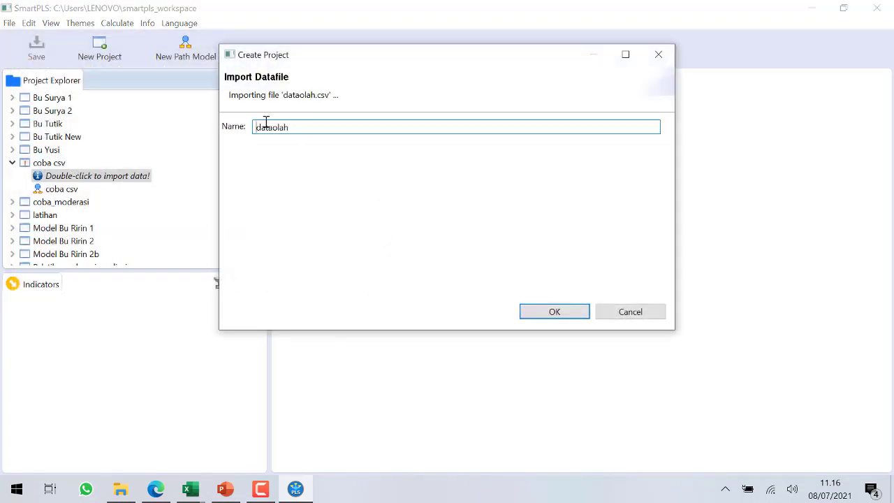
{"action": "left_click", "coordinate": [555, 313]}
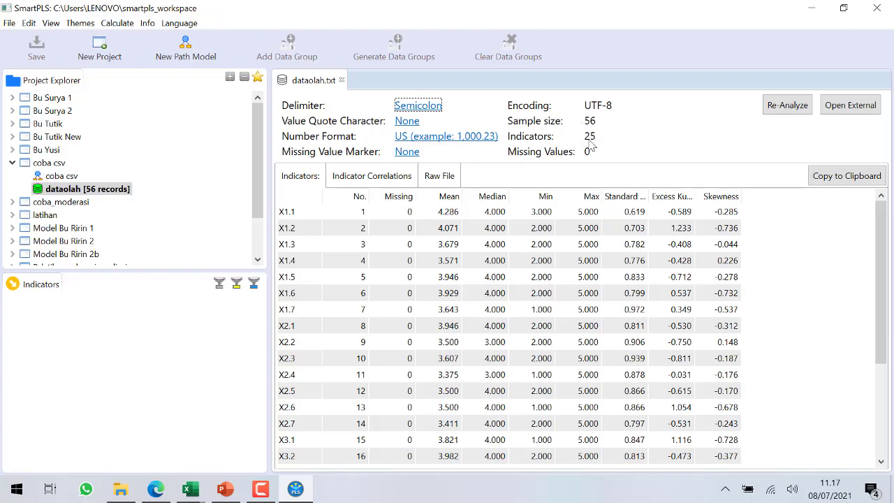
Step: Open the coba csv path model and place indicators X1.1 through X1.7 on the canvas as one latent variable
{"action": "left_click", "coordinate": [59, 178]}
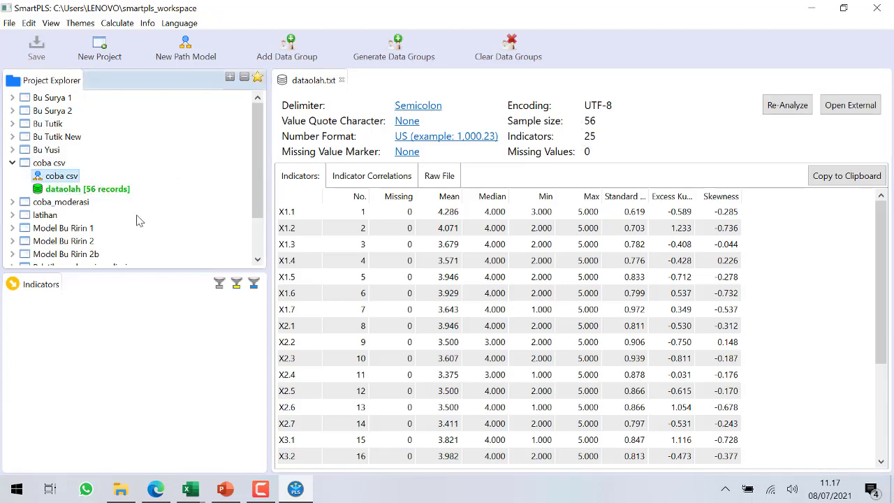
{"action": "double_click", "coordinate": [60, 179]}
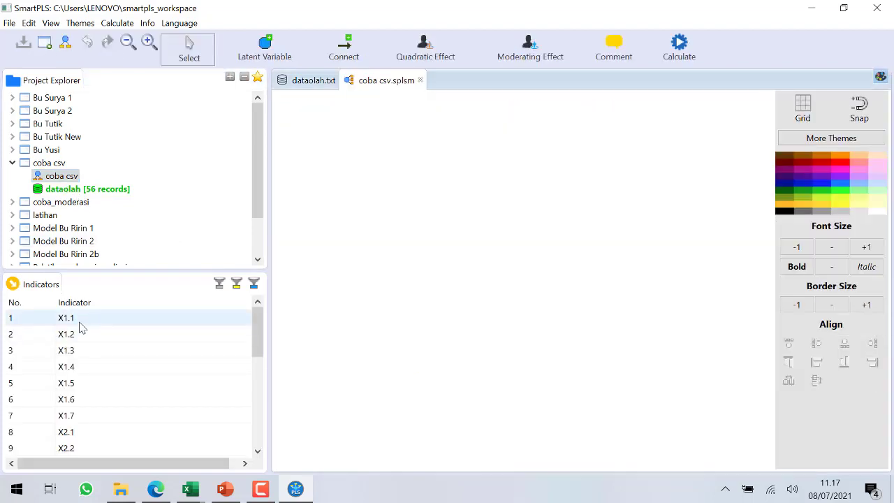
{"action": "scroll", "coordinate": [80, 328], "scroll_direction": "down", "scroll_amount": 5}
{"action": "scroll", "coordinate": [81, 329], "scroll_direction": "up", "scroll_amount": 5}
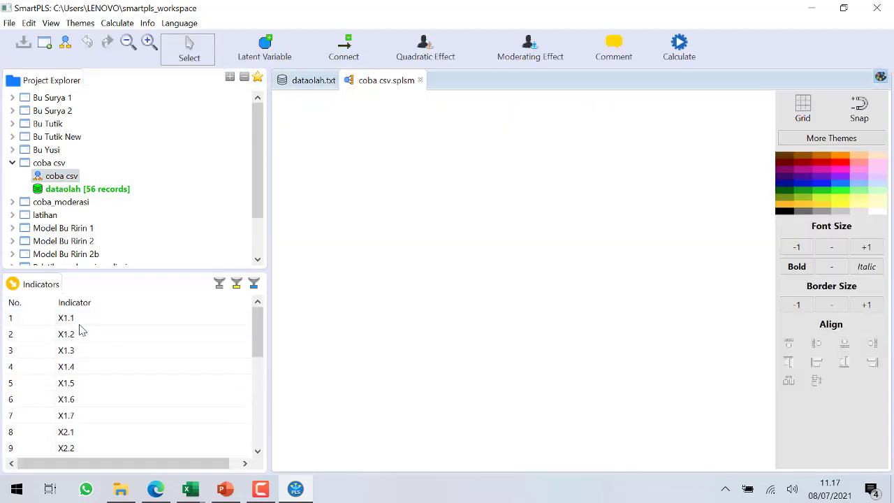
{"action": "left_click_drag", "start_coordinate": [81, 328], "coordinate": [387, 276]}
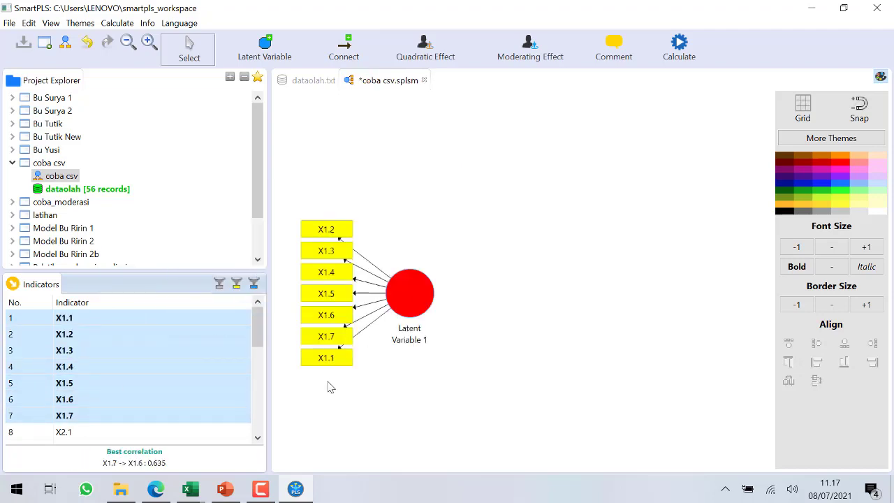
Step: Exit SmartPLS without saving the model changes and close the dataolah file in Excel, returning to the questionnaire workbook
{"action": "left_click", "coordinate": [876, 8]}
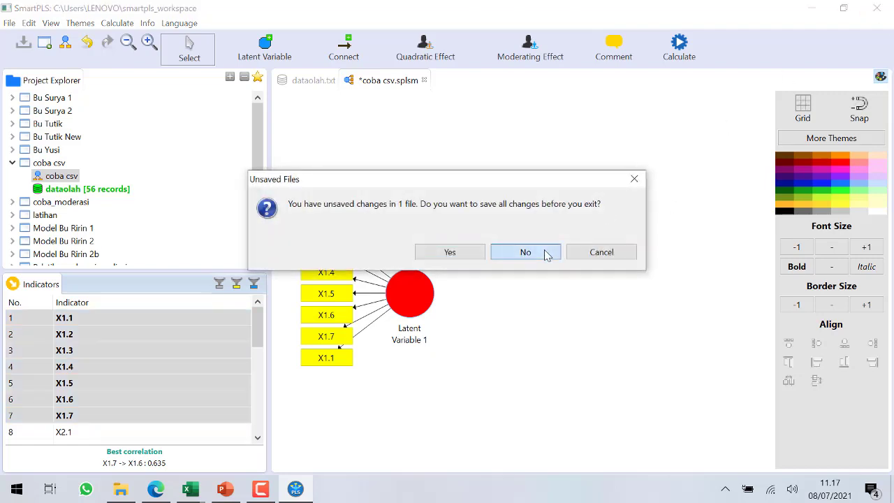
{"action": "left_click", "coordinate": [529, 252]}
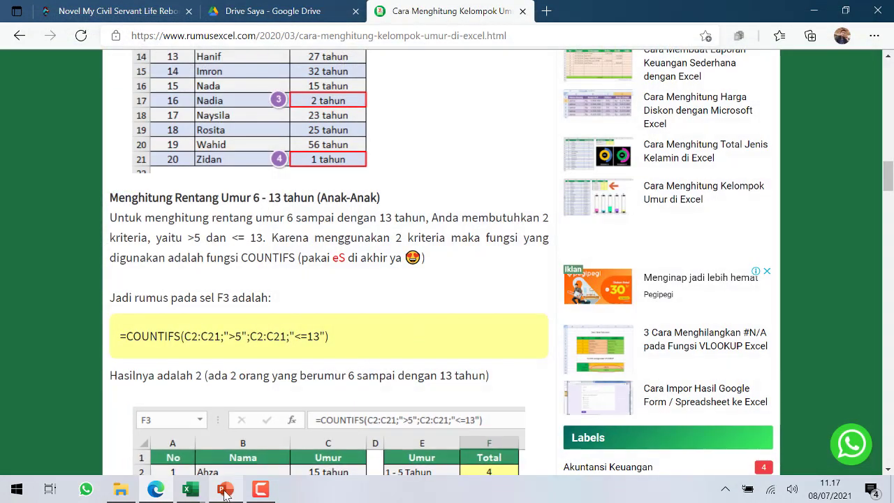
{"action": "left_click", "coordinate": [225, 489]}
{"action": "mouse_move", "coordinate": [194, 492]}
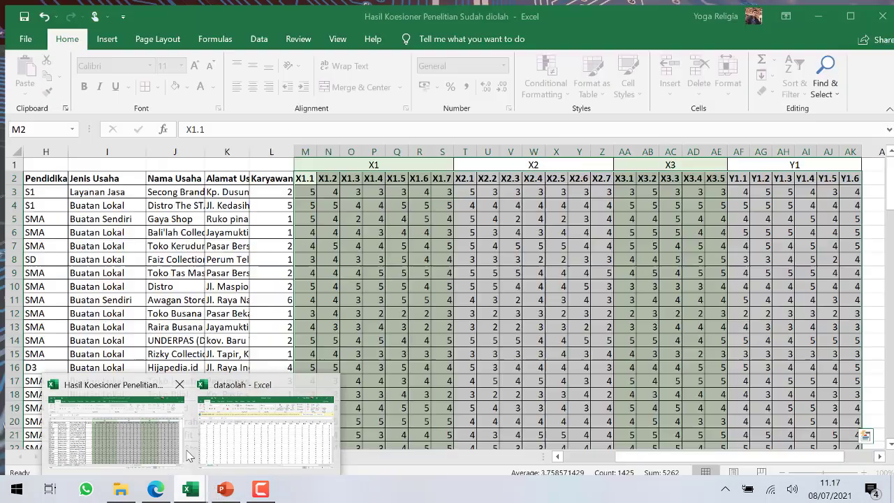
{"action": "mouse_move", "coordinate": [189, 457]}
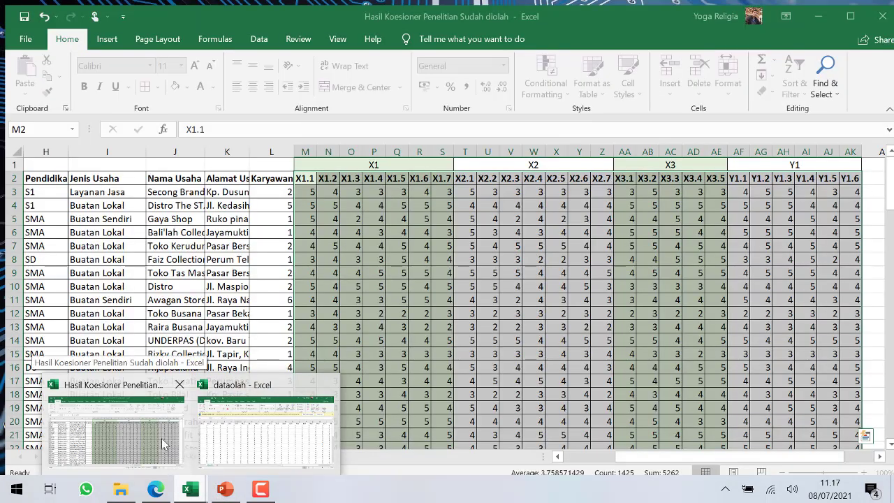
{"action": "left_click", "coordinate": [162, 444]}
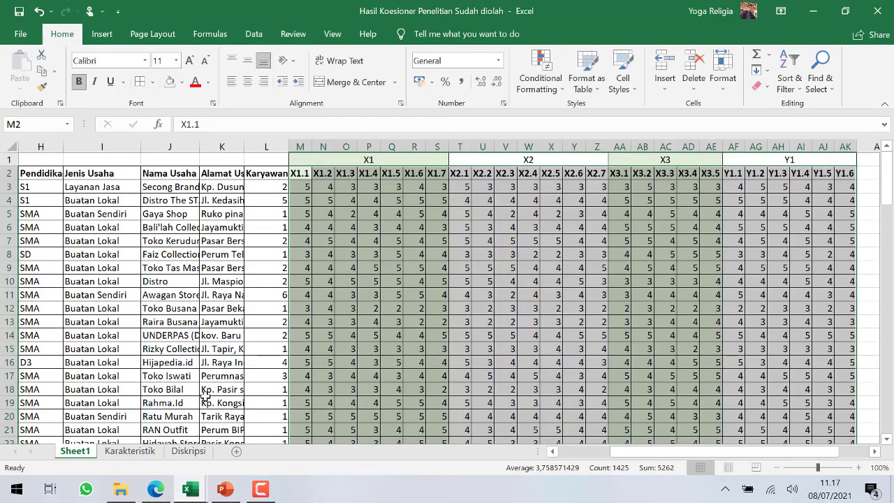
{"action": "mouse_move", "coordinate": [200, 489]}
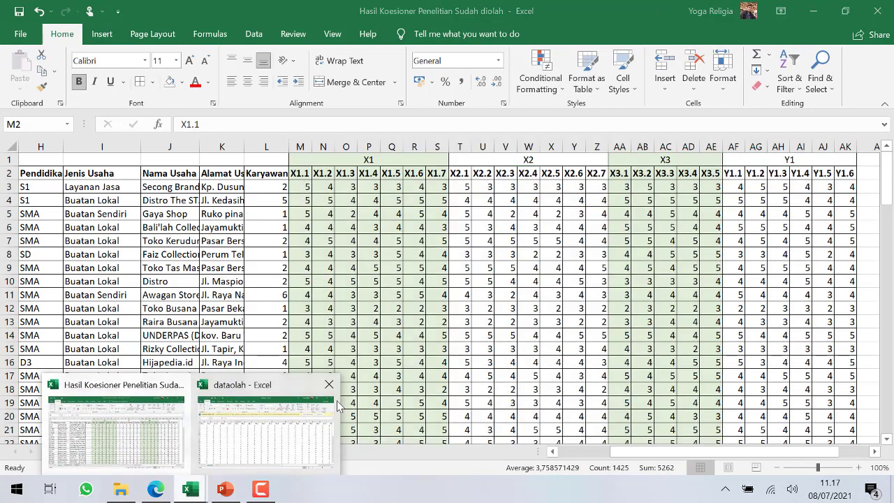
{"action": "left_click", "coordinate": [329, 384]}
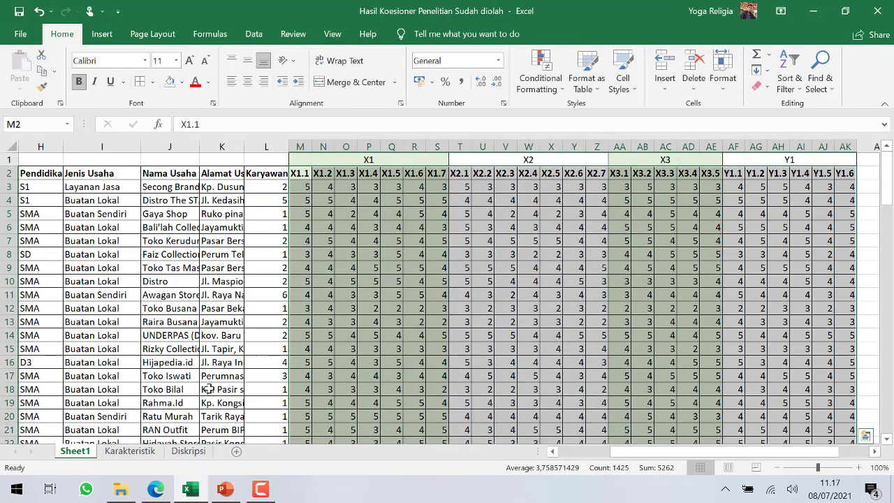
Step: Open the Karakteristik sheet and examine the respondent characteristics table, including the Jumlah Karyawan and Jenis Produk groups
{"action": "left_click", "coordinate": [133, 451]}
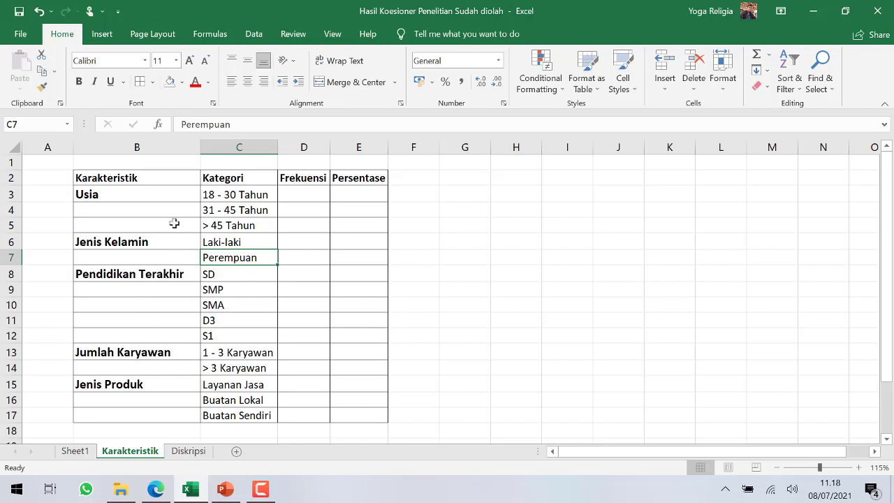
{"action": "left_click", "coordinate": [138, 351]}
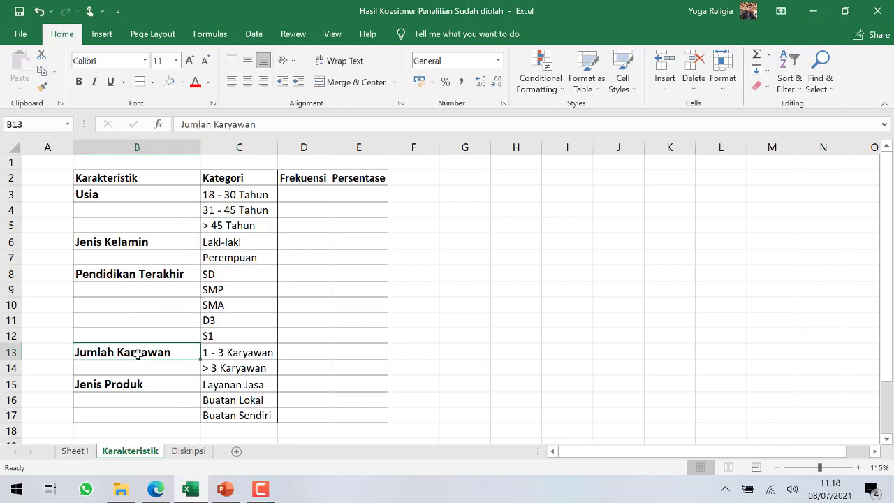
{"action": "left_click", "coordinate": [140, 392]}
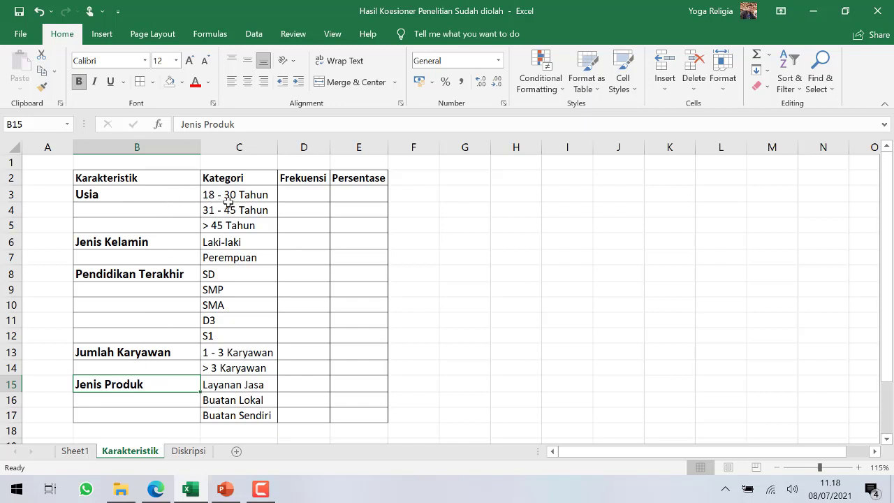
Step: Examine the respondent data on Sheet1 down to the last respondent row, and return to the Karakteristik sheet
{"action": "left_click", "coordinate": [286, 194]}
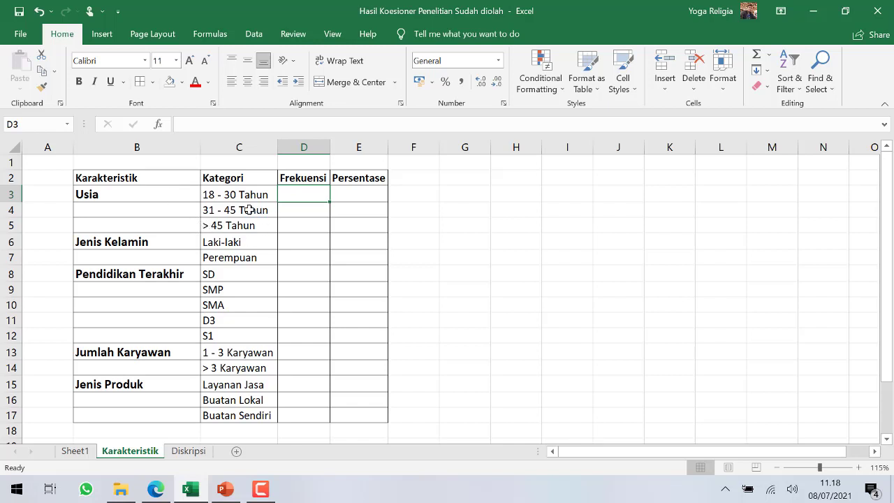
{"action": "left_click", "coordinate": [89, 451]}
{"action": "left_click", "coordinate": [38, 383]}
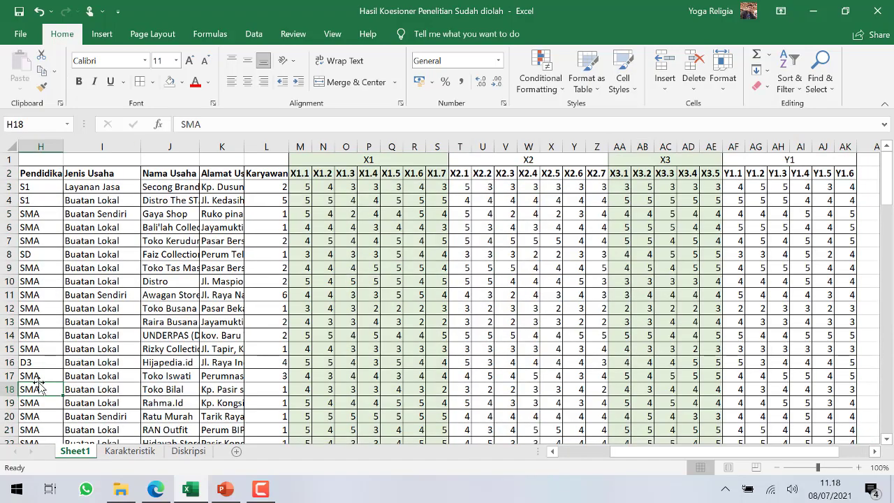
{"action": "key", "text": "ctrl+Down"}
{"action": "key", "text": "Left"}
{"action": "key", "text": "Left"}
{"action": "key", "text": "Left"}
{"action": "key", "text": "Left"}
{"action": "key", "text": "Left"}
{"action": "key", "text": "Left"}
{"action": "key", "text": "Left"}
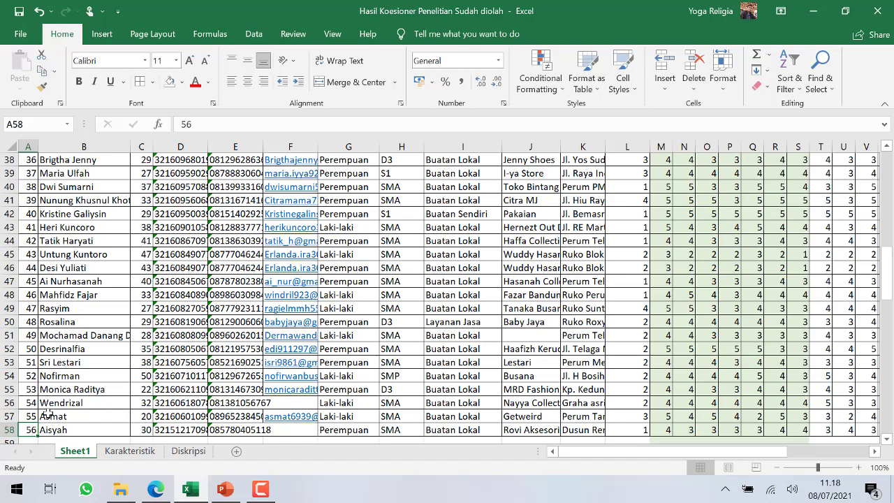
{"action": "left_click", "coordinate": [114, 452]}
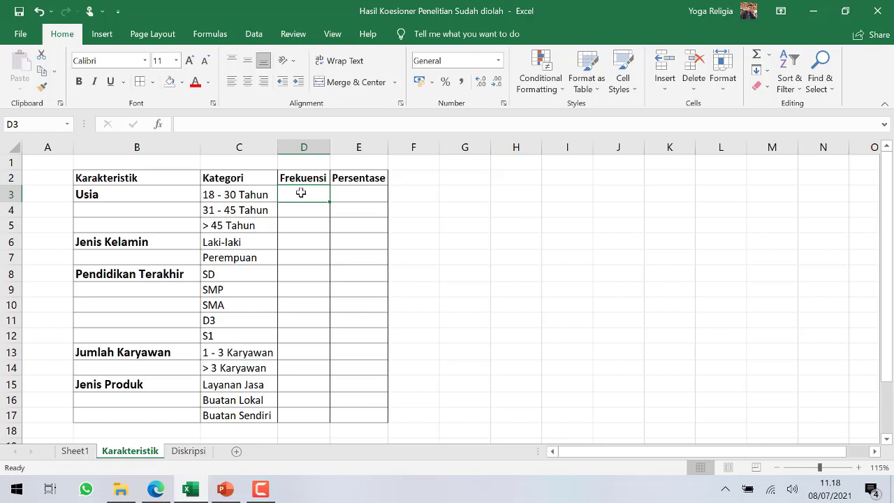
Step: Begin a COUNTIFS formula in D3 for the 18 - 30 Tahun frequency, with range Sheet1!C3:C58 and criterion ">17"
{"action": "type", "text": "="}
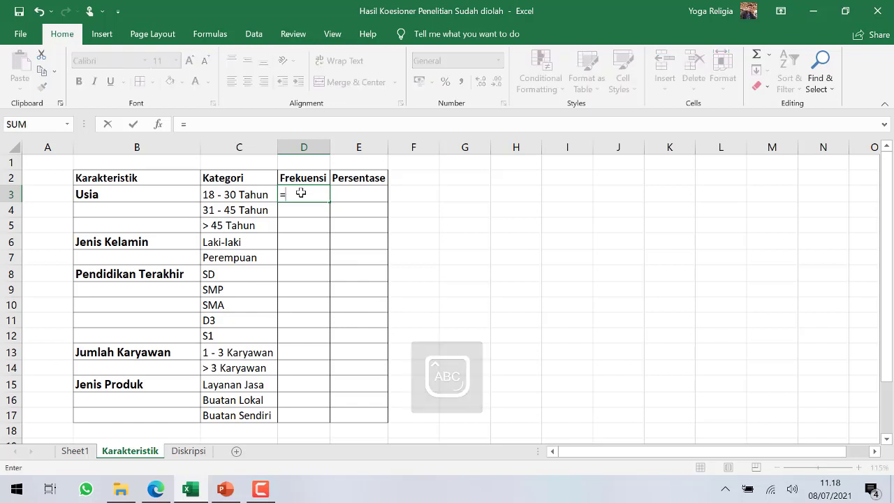
{"action": "type", "text": "CO"}
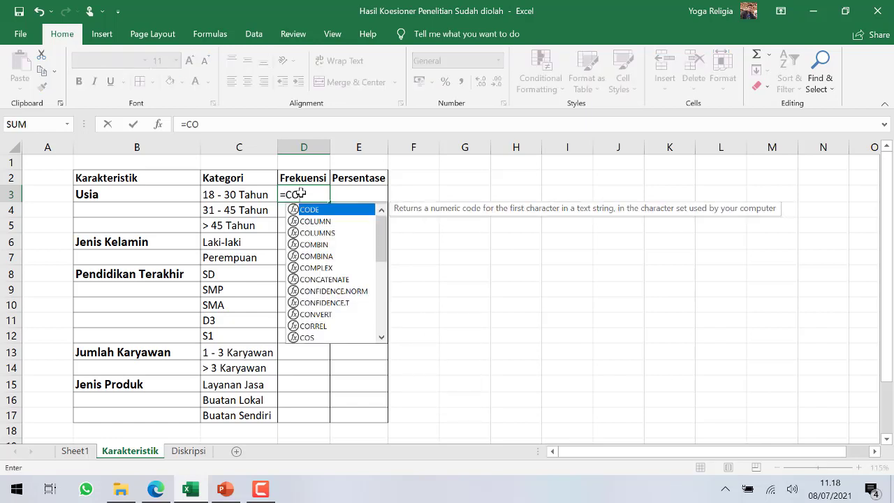
{"action": "type", "text": "UNTI"}
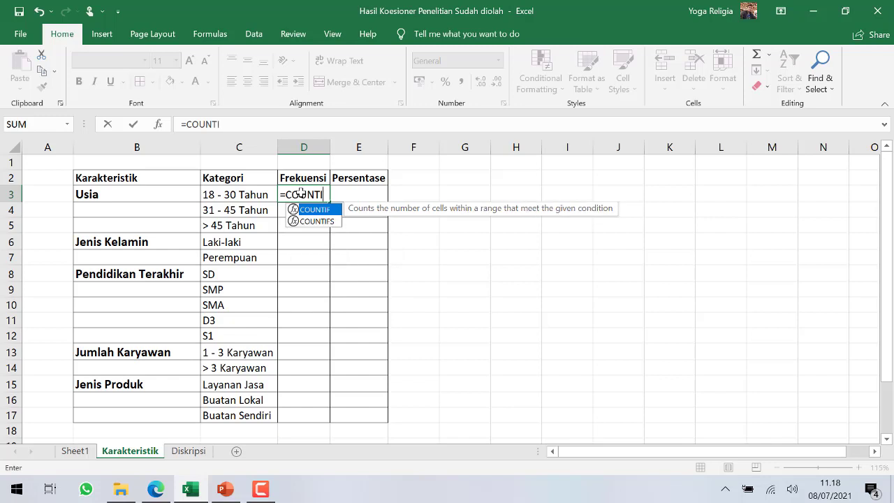
{"action": "type", "text": "FS"}
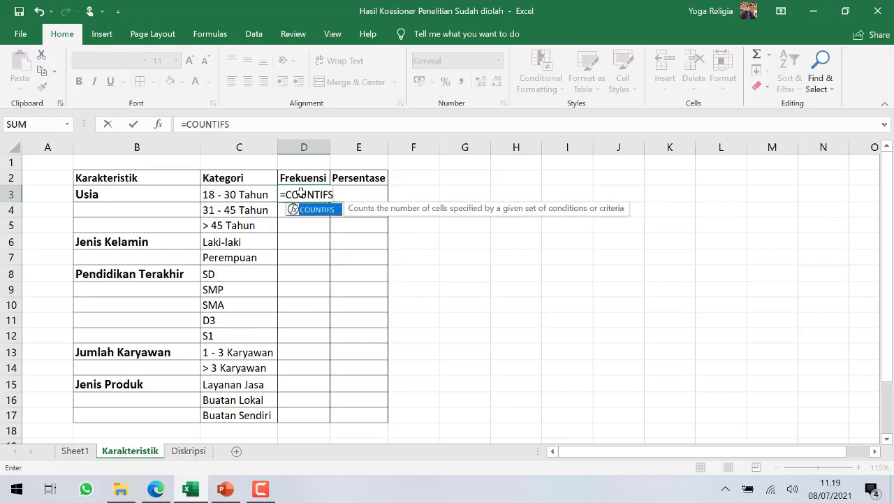
{"action": "type", "text": "("}
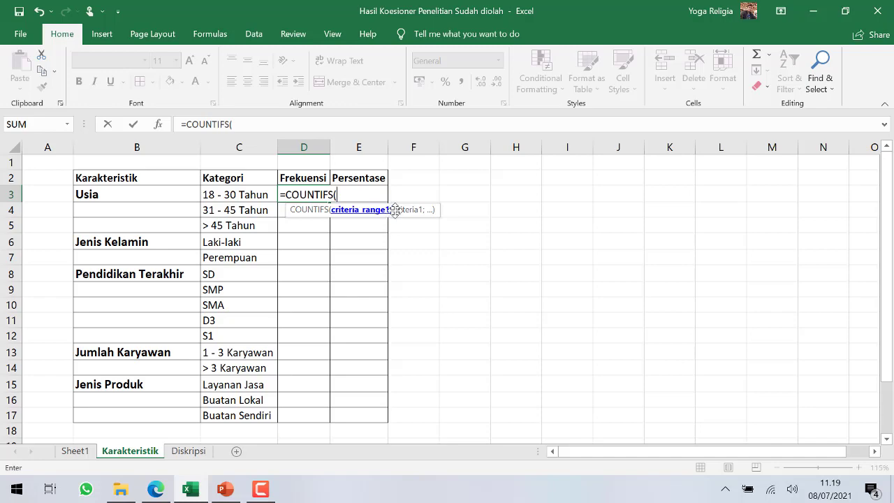
{"action": "left_click", "coordinate": [74, 450]}
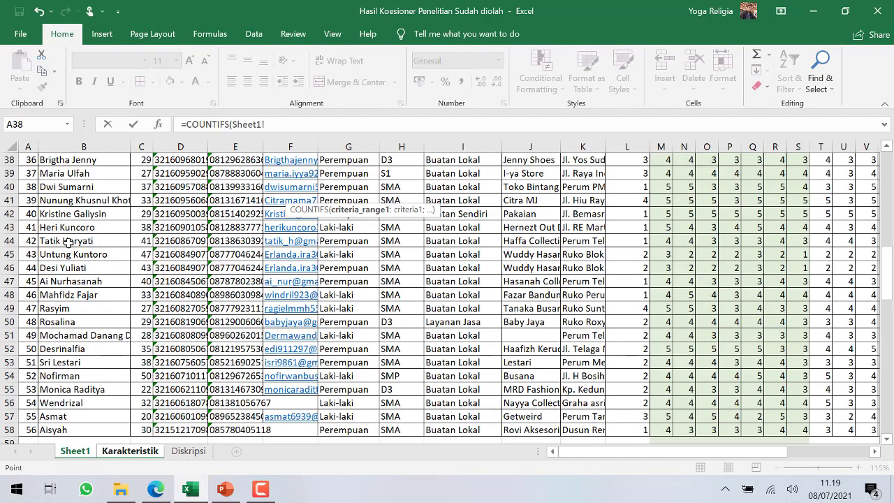
{"action": "scroll", "coordinate": [78, 243], "scroll_direction": "up", "scroll_amount": 12}
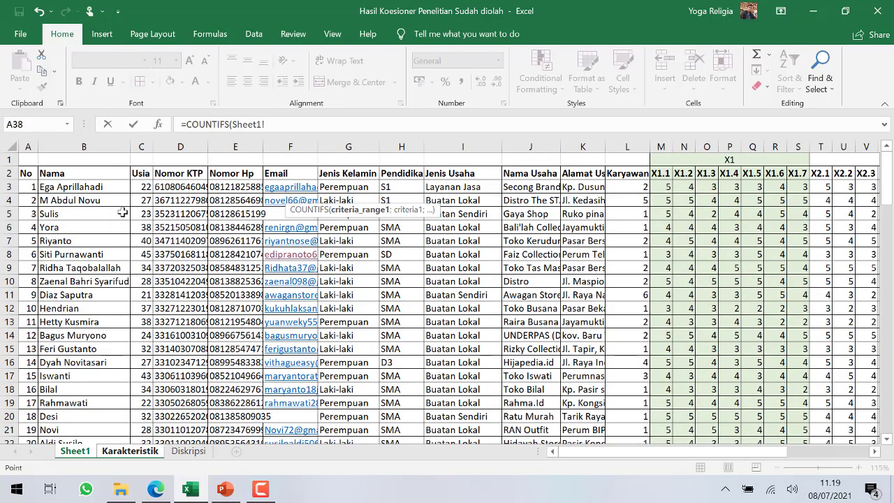
{"action": "left_click", "coordinate": [145, 188]}
{"action": "key", "text": "ctrl+shift+Down"}
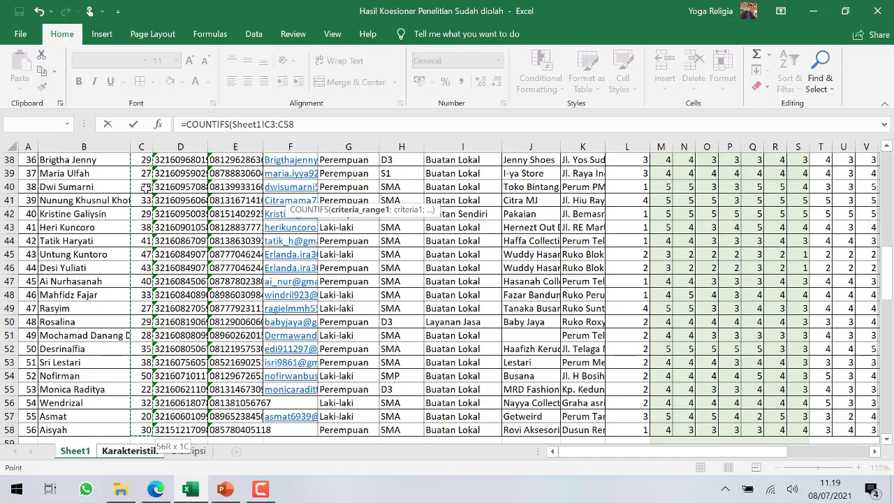
{"action": "scroll", "coordinate": [146, 241], "scroll_direction": "up", "scroll_amount": 12}
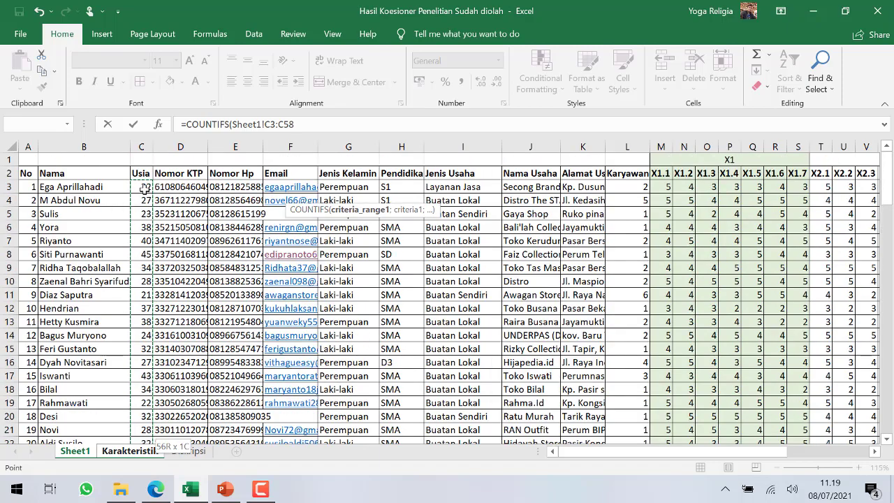
{"action": "scroll", "coordinate": [144, 188], "scroll_direction": "down", "scroll_amount": 16}
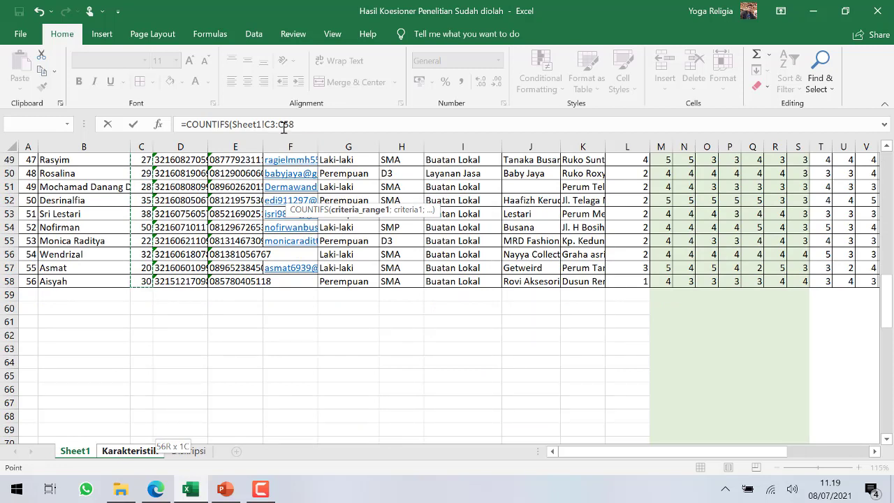
{"action": "type", "text": ";"}
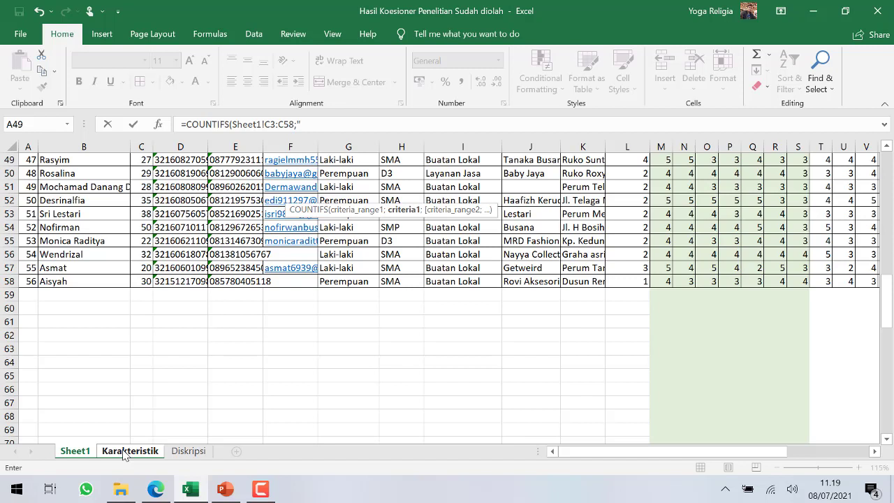
{"action": "type", "text": ">17\";"}
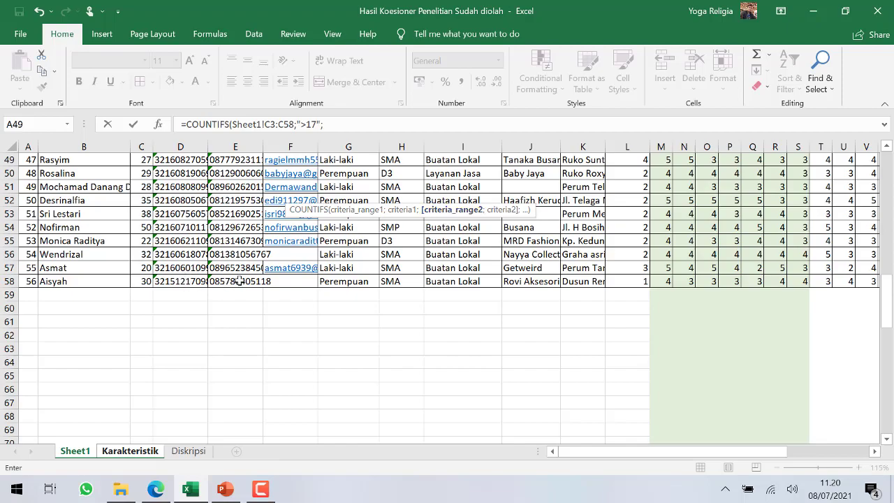
Step: Complete the 18 - 30 Tahun COUNTIFS formula with second range Sheet1!C3:C58 and criterion "<30"
{"action": "left_click", "coordinate": [144, 281]}
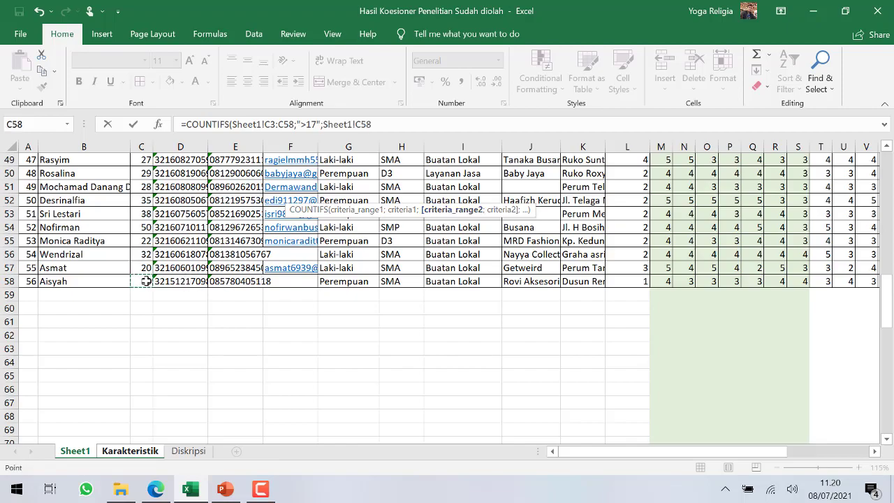
{"action": "left_click_drag", "start_coordinate": [144, 281], "coordinate": [143, 173]}
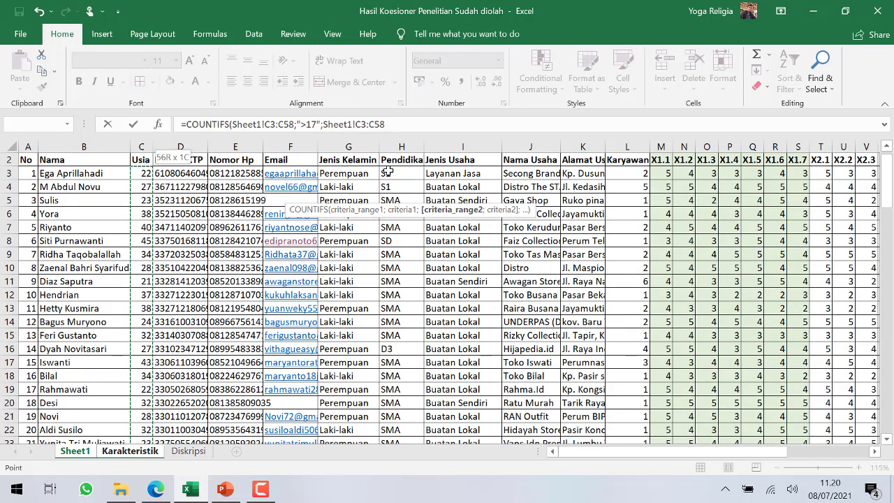
{"action": "type", "text": ";\"<"}
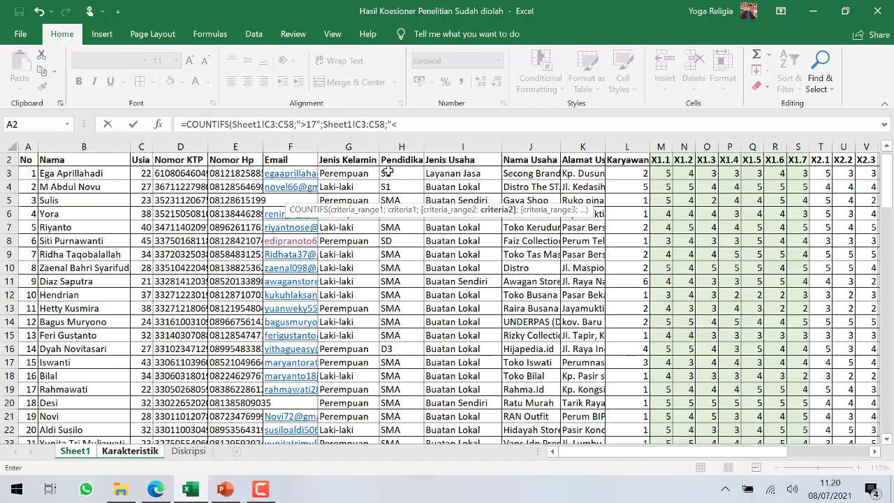
{"action": "type", "text": "30\")"}
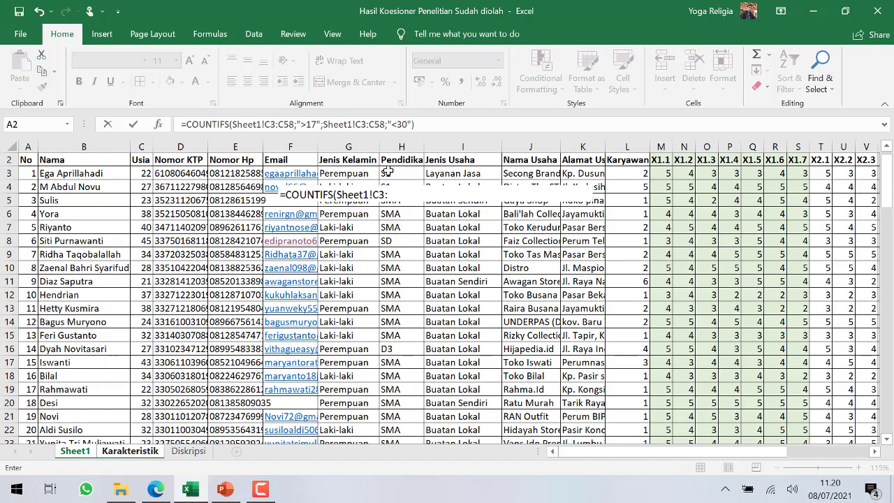
{"action": "key", "text": "Return"}
{"action": "left_click", "coordinate": [311, 197]}
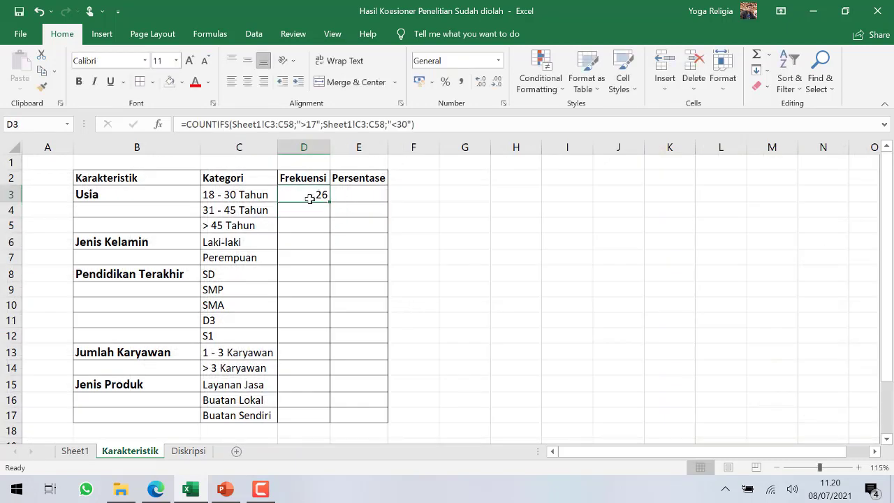
{"action": "left_click", "coordinate": [310, 125]}
{"action": "double_click", "coordinate": [311, 125]}
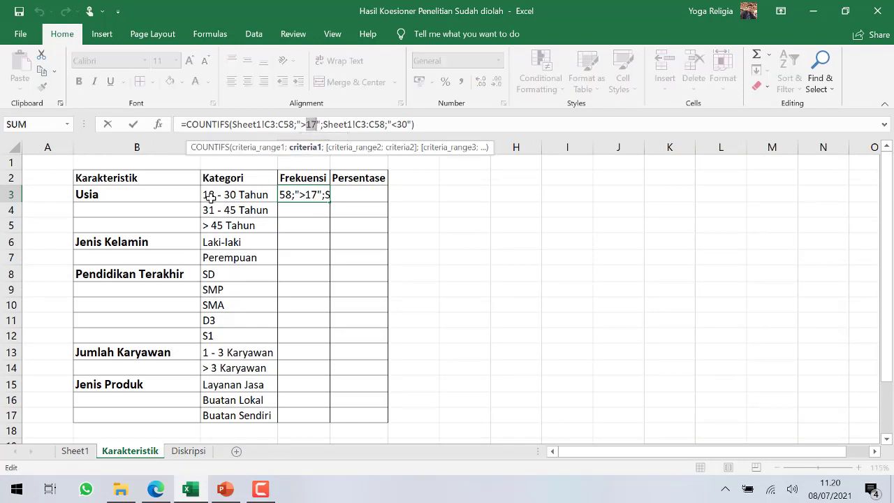
{"action": "left_click", "coordinate": [302, 211]}
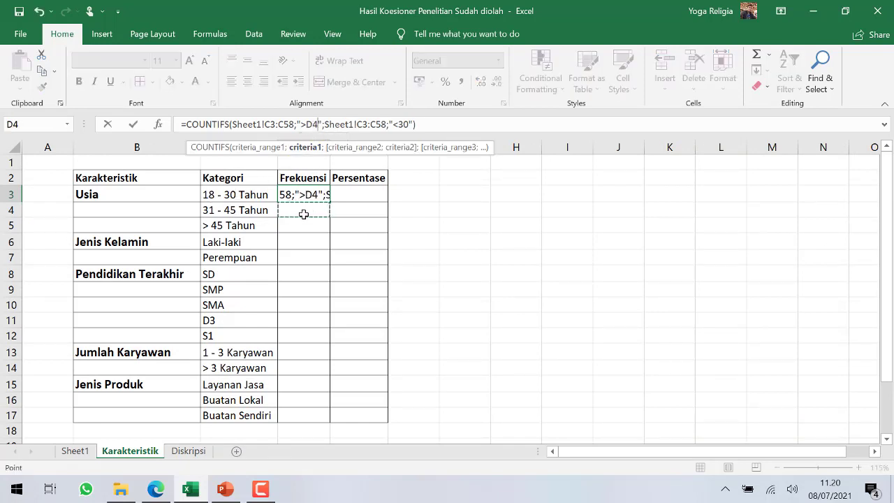
{"action": "key", "text": "Escape"}
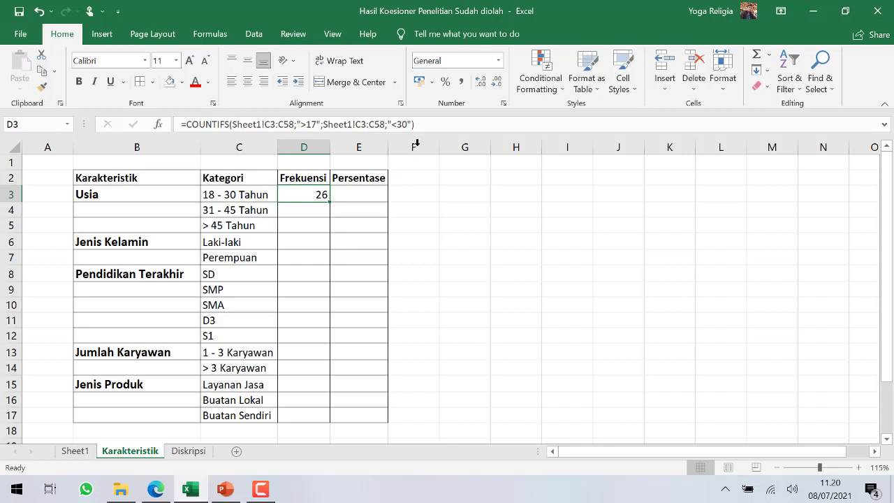
Step: Change the second criterion of the 18 - 30 Tahun COUNTIFS formula to "<31" and review the formula
{"action": "left_click", "coordinate": [407, 124]}
{"action": "key", "text": "BackSpace"}
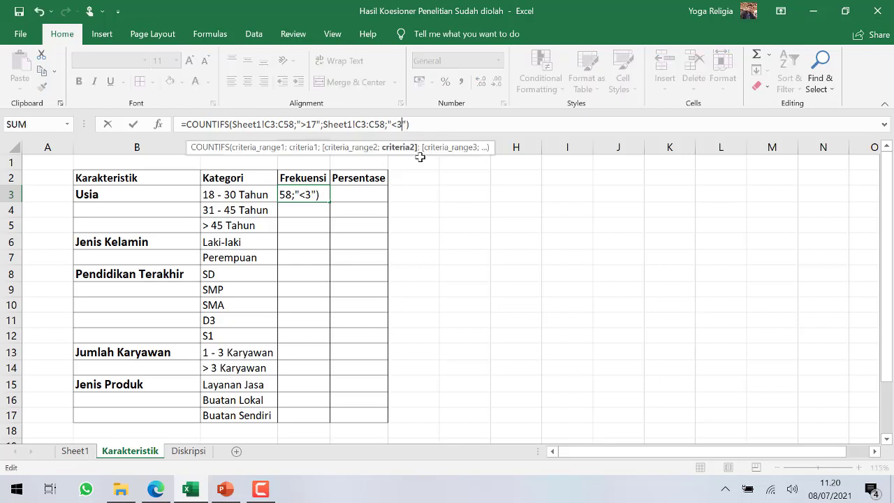
{"action": "type", "text": "1"}
{"action": "key", "text": "Return"}
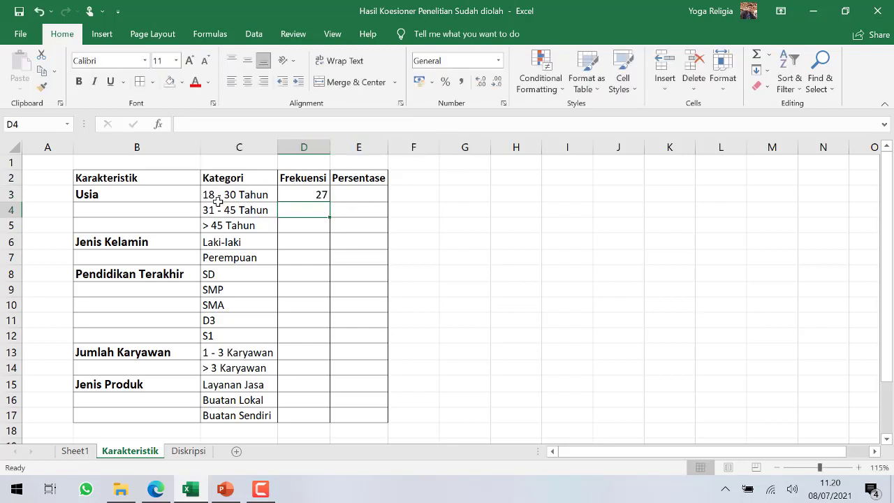
{"action": "left_click", "coordinate": [313, 190]}
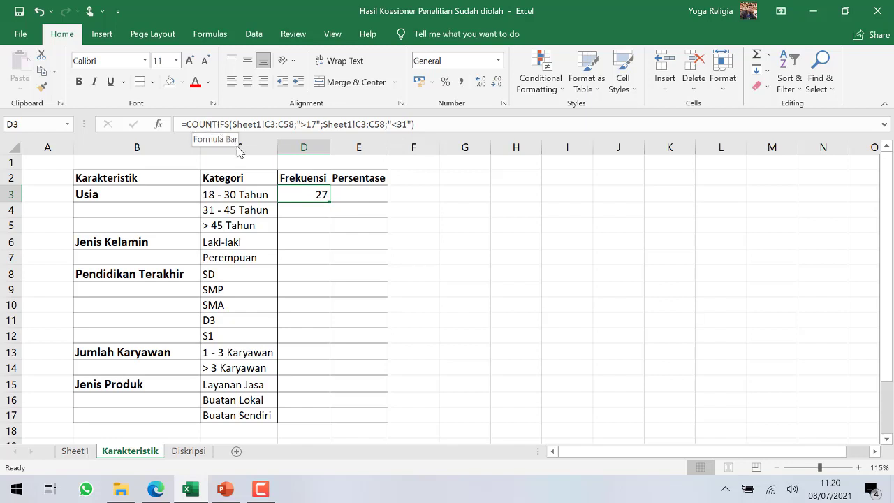
Step: Begin a COUNTIFS formula in D4 for the 31 - 45 Tahun frequency, with range Sheet1!C3:C58 and unquoted criterion >30
{"action": "left_click", "coordinate": [297, 209]}
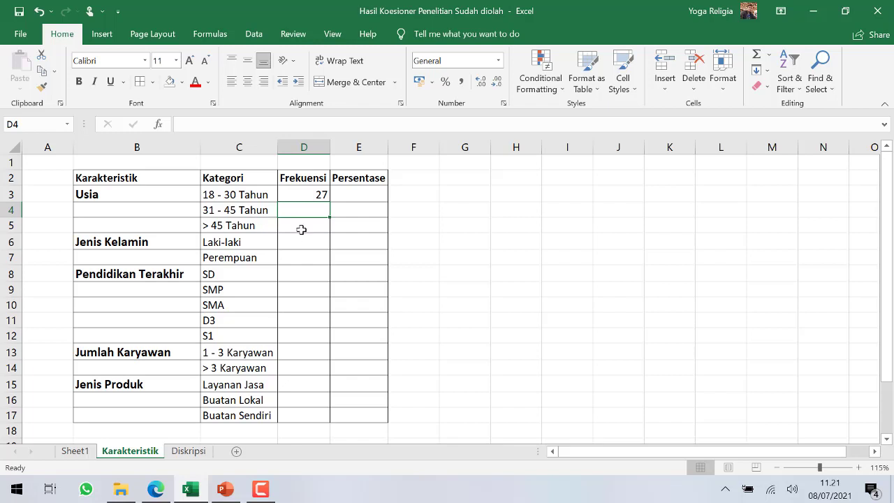
{"action": "type", "text": "=CO"}
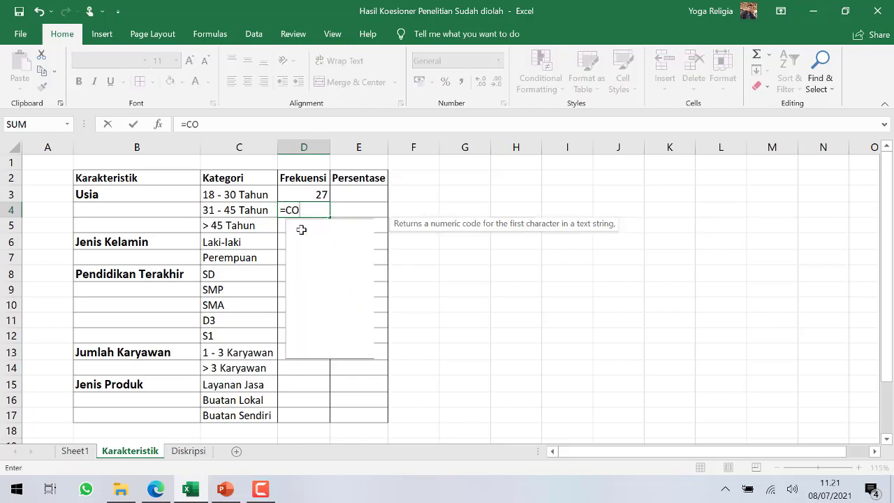
{"action": "type", "text": "UNTIF"}
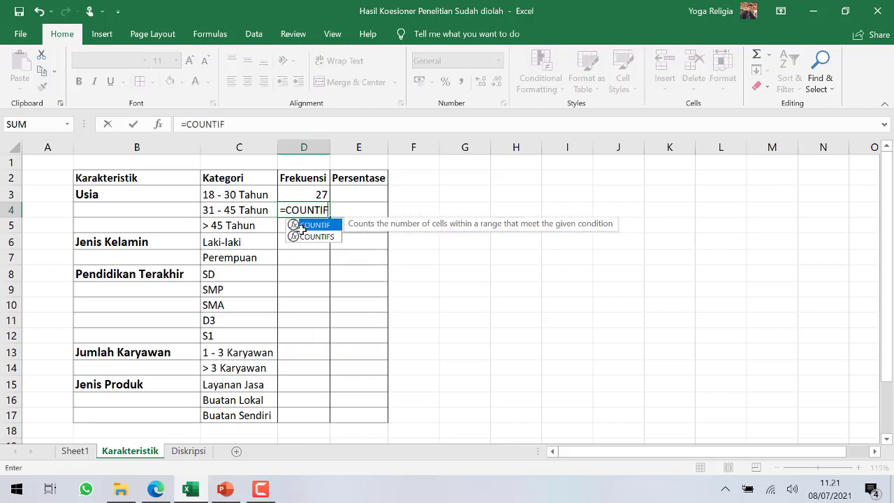
{"action": "type", "text": "S("}
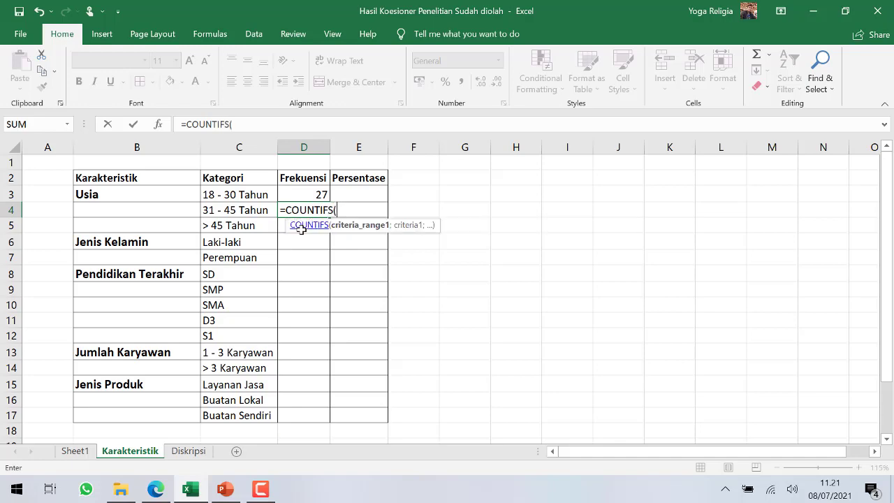
{"action": "left_click", "coordinate": [76, 453]}
{"action": "left_click", "coordinate": [140, 169]}
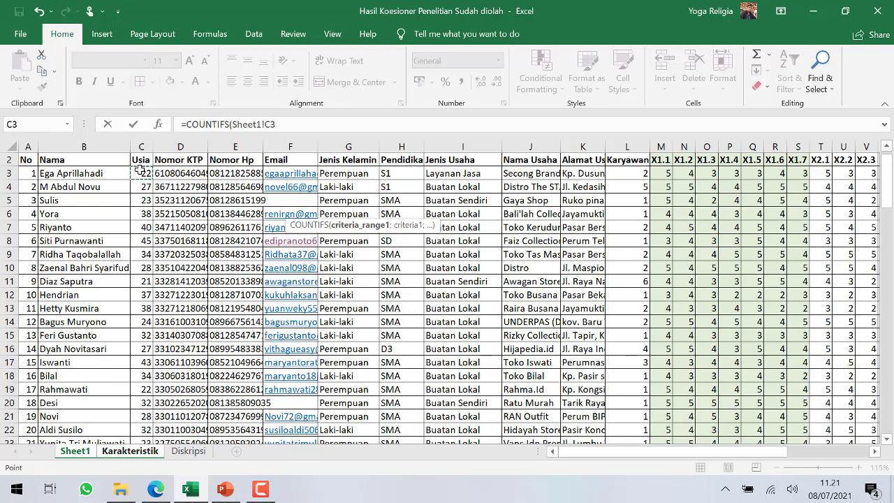
{"action": "key", "text": "ctrl+shift+Down"}
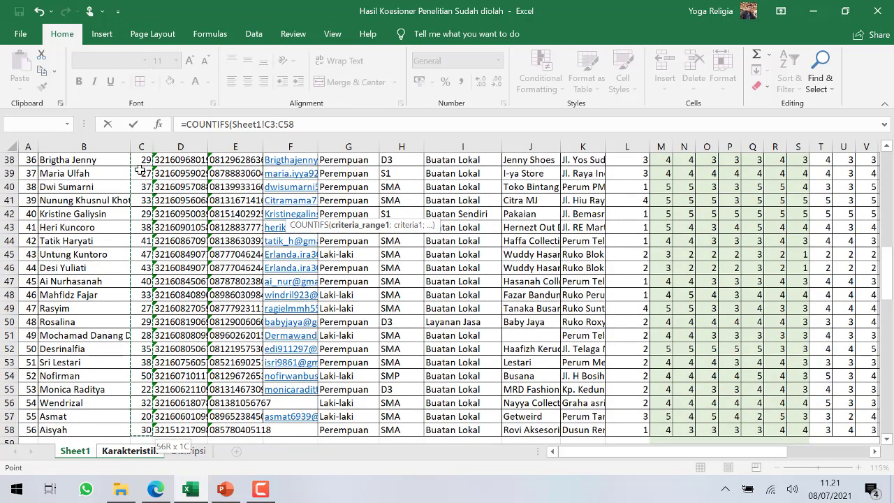
{"action": "type", "text": ";"}
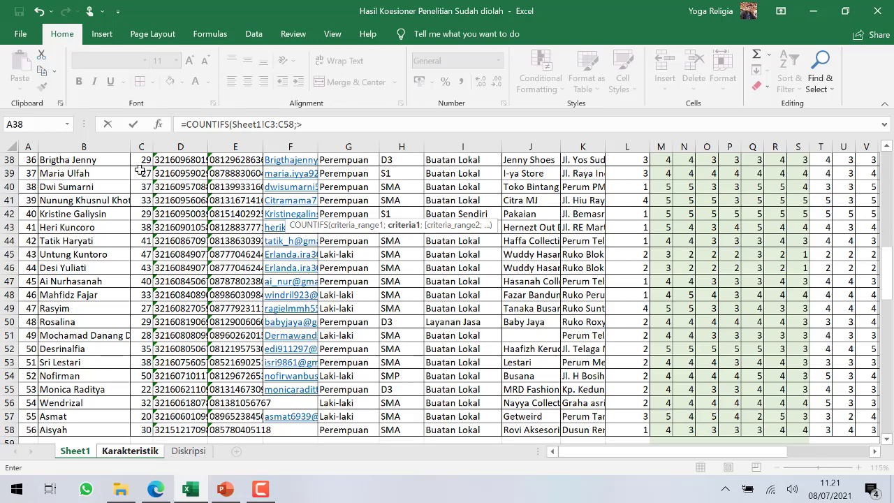
{"action": "type", "text": ">30;"}
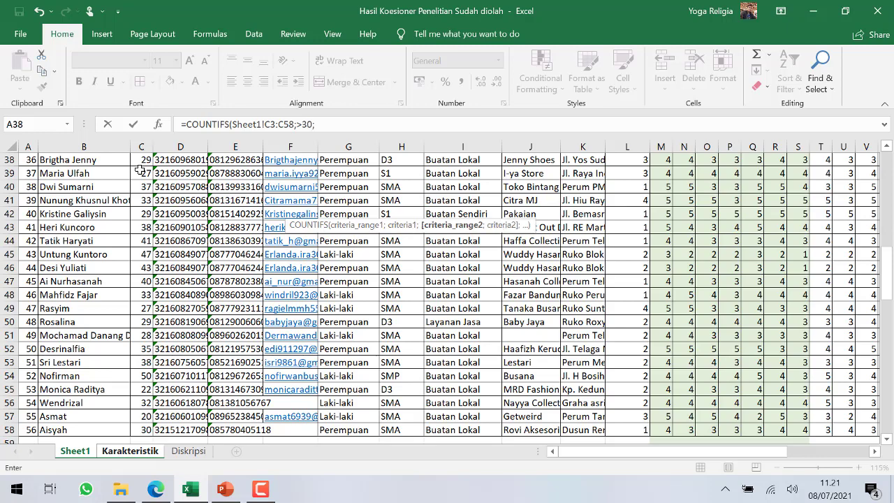
Step: Try to complete the 31 - 45 Tahun COUNTIFS formula with second range Sheet1!C3:C58 and unquoted criterion <46
{"action": "left_click", "coordinate": [147, 430]}
{"action": "scroll", "coordinate": [148, 430], "scroll_direction": "up", "scroll_amount": 7}
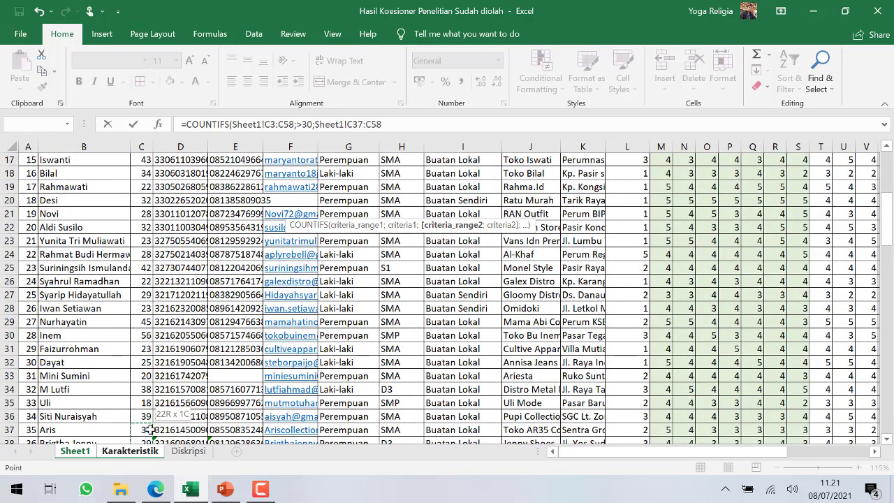
{"action": "scroll", "coordinate": [148, 429], "scroll_direction": "up", "scroll_amount": 5}
{"action": "scroll", "coordinate": [150, 430], "scroll_direction": "up", "scroll_amount": 6}
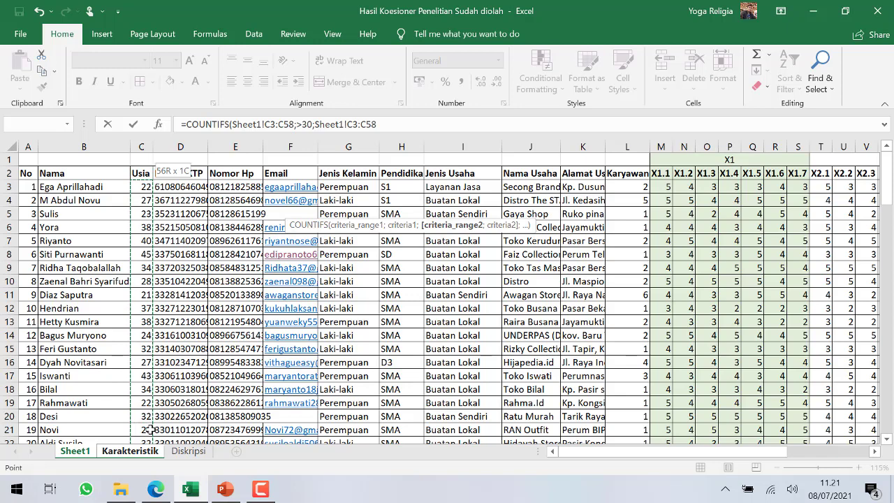
{"action": "type", "text": ";<46"}
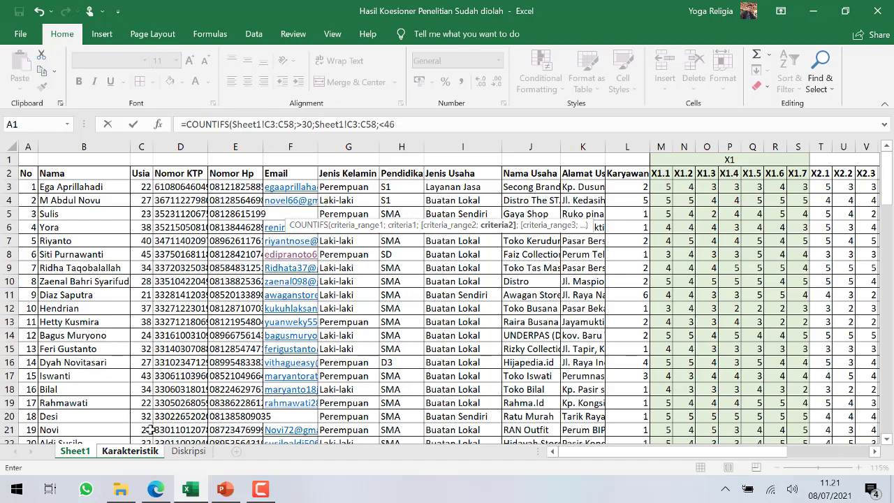
{"action": "type", "text": ")"}
{"action": "key", "text": "Return"}
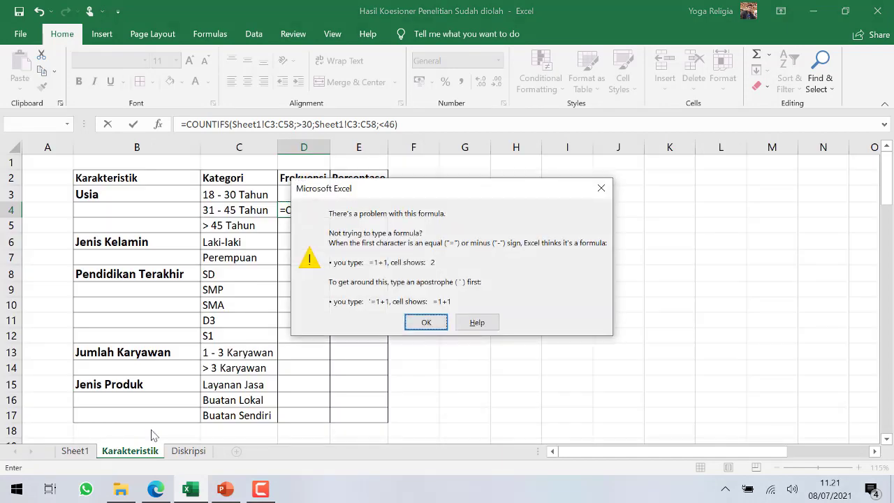
{"action": "left_click", "coordinate": [427, 321]}
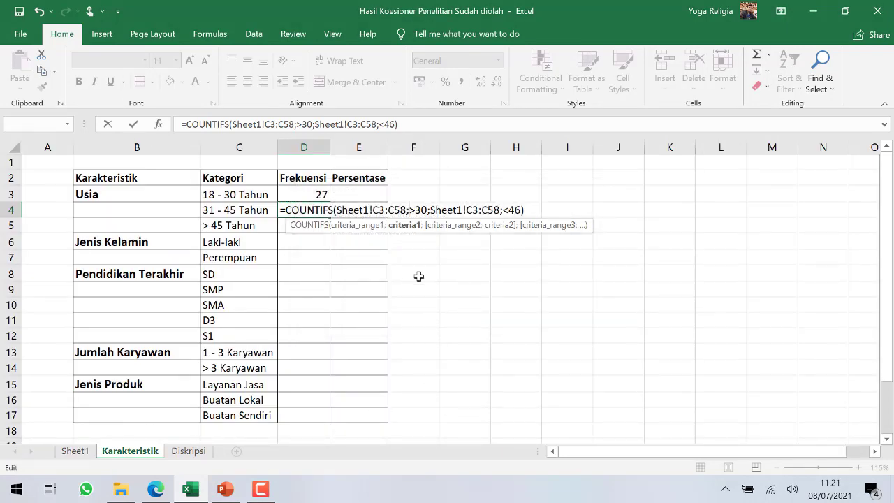
Step: Enclose both criteria of the 31 - 45 Tahun COUNTIFS formula in quotation marks, as ">30" and "<46", and review the formula
{"action": "left_click", "coordinate": [503, 210]}
{"action": "type", "text": "\"<46"}
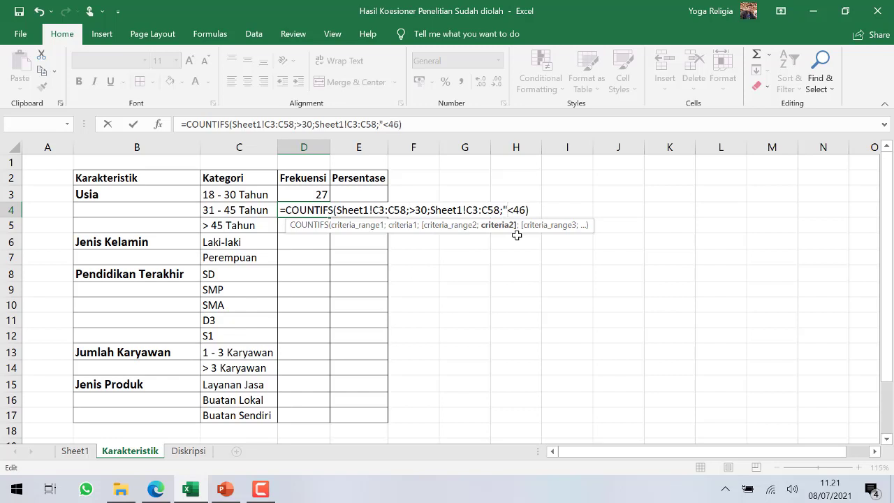
{"action": "type", "text": "\""}
{"action": "left_click", "coordinate": [427, 210]}
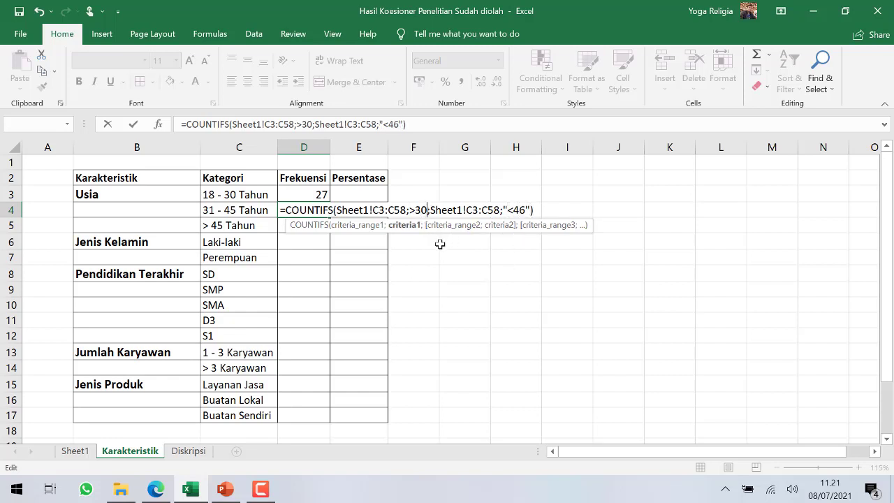
{"action": "type", "text": "\""}
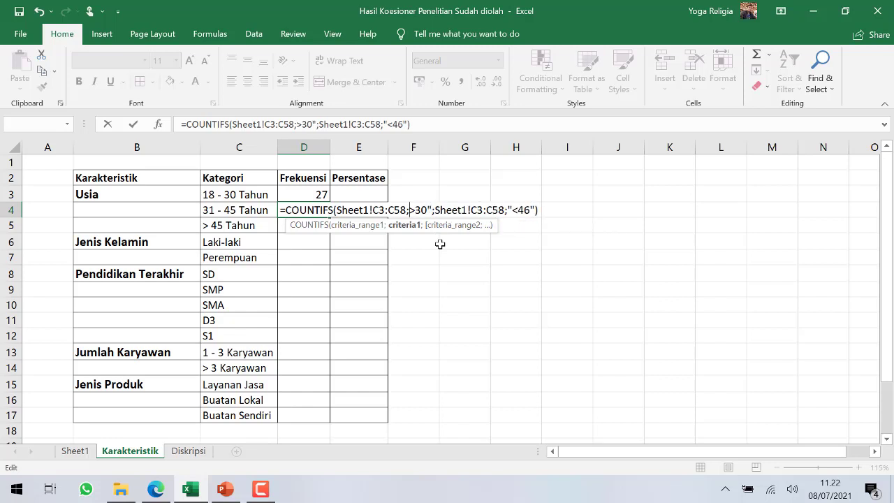
{"action": "key", "text": "Return"}
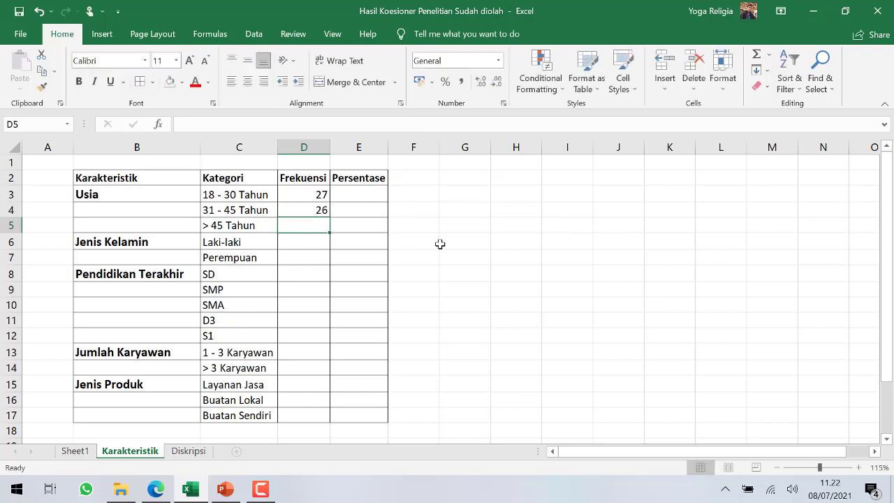
{"action": "left_click", "coordinate": [307, 211]}
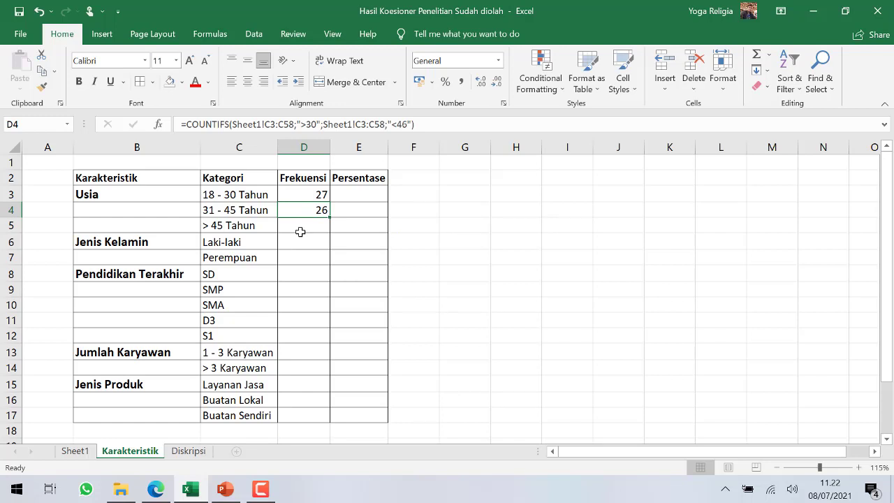
Step: Enter a COUNTIF formula in D5 for the > 45 Tahun frequency, with range Sheet1!C3:C58 and criterion ">45", and review it
{"action": "left_click", "coordinate": [301, 232]}
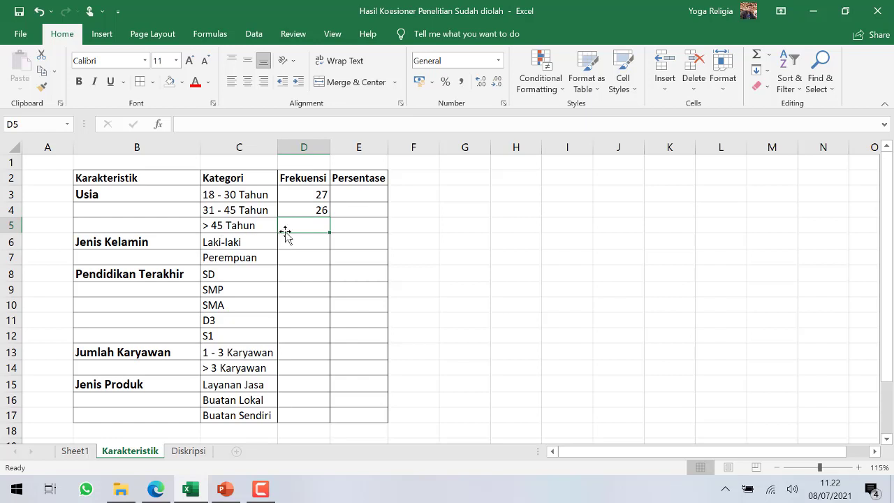
{"action": "type", "text": "="}
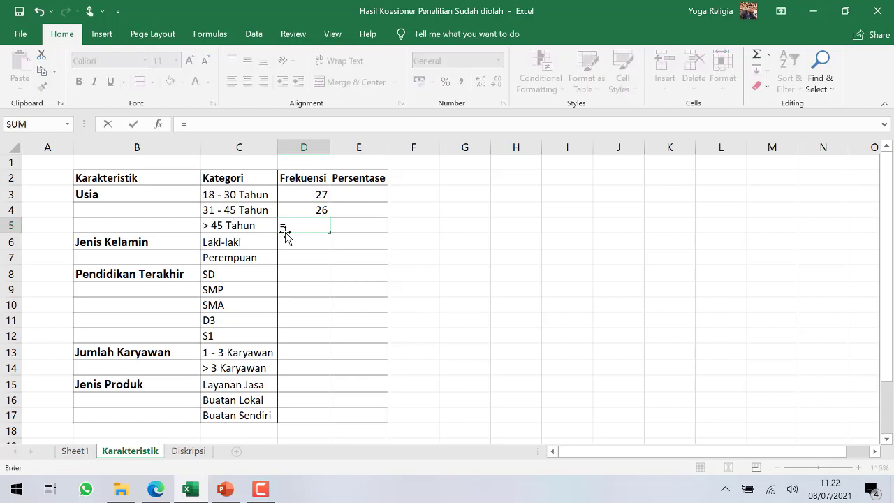
{"action": "type", "text": "COUNT"}
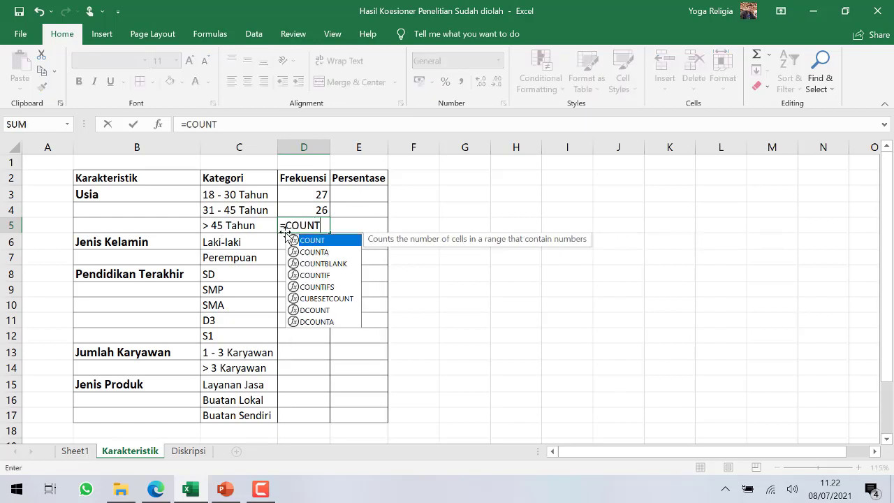
{"action": "type", "text": "IF"}
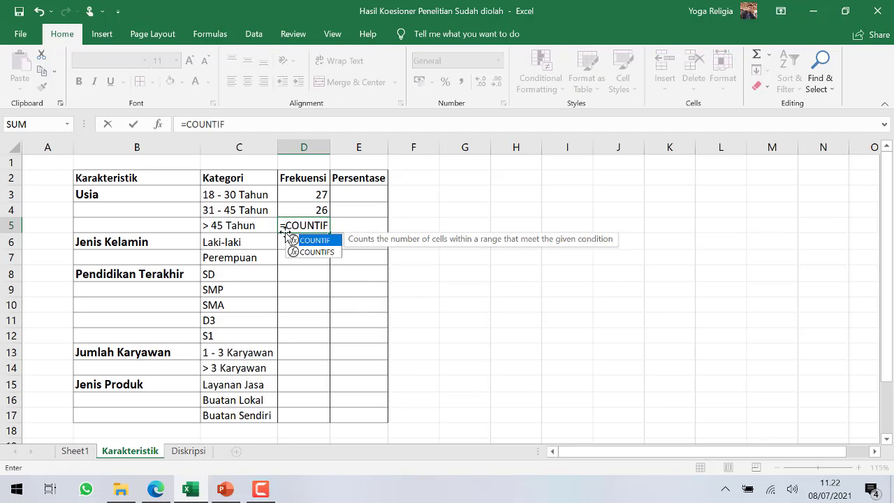
{"action": "type", "text": "("}
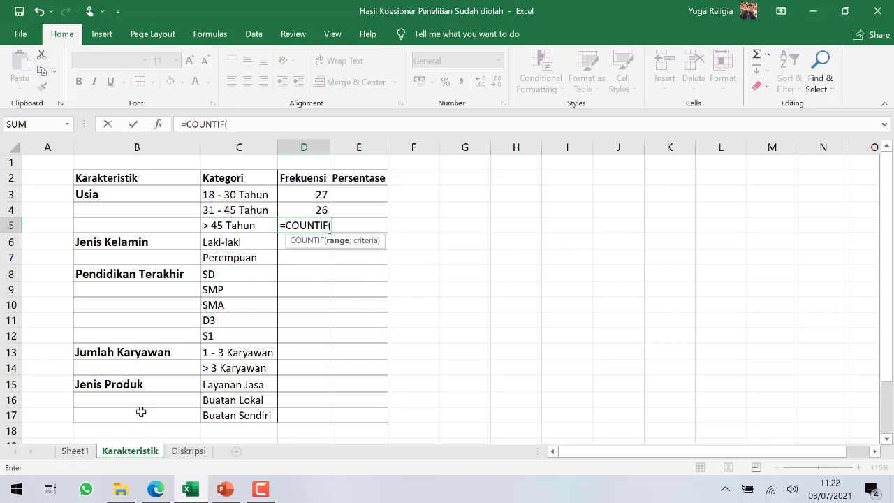
{"action": "left_click", "coordinate": [77, 450]}
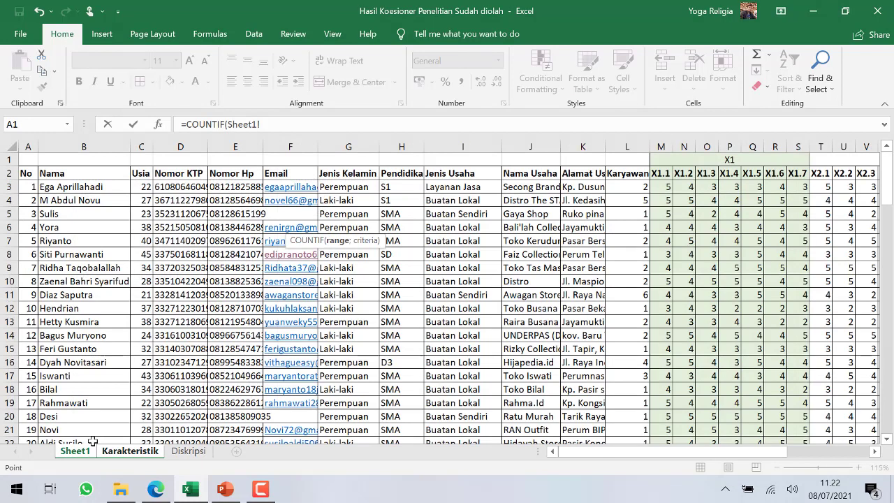
{"action": "left_click", "coordinate": [148, 186]}
{"action": "key", "text": "ctrl+shift+Down"}
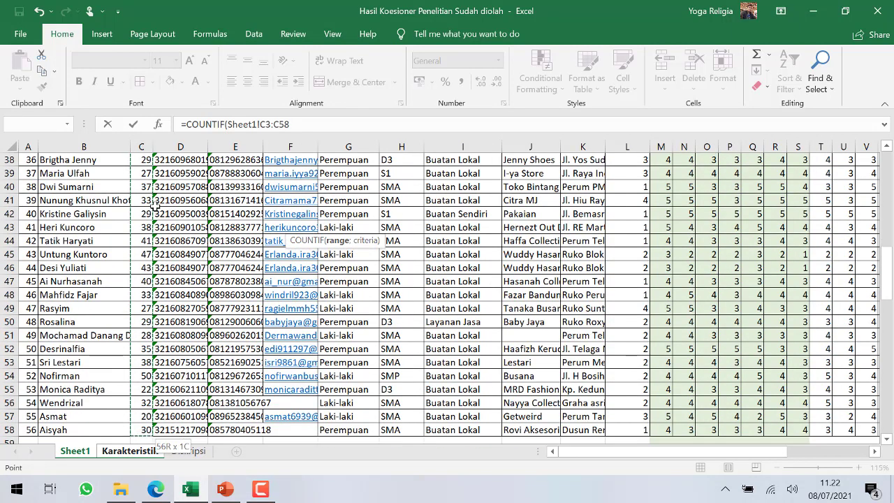
{"action": "type", "text": ";\">"}
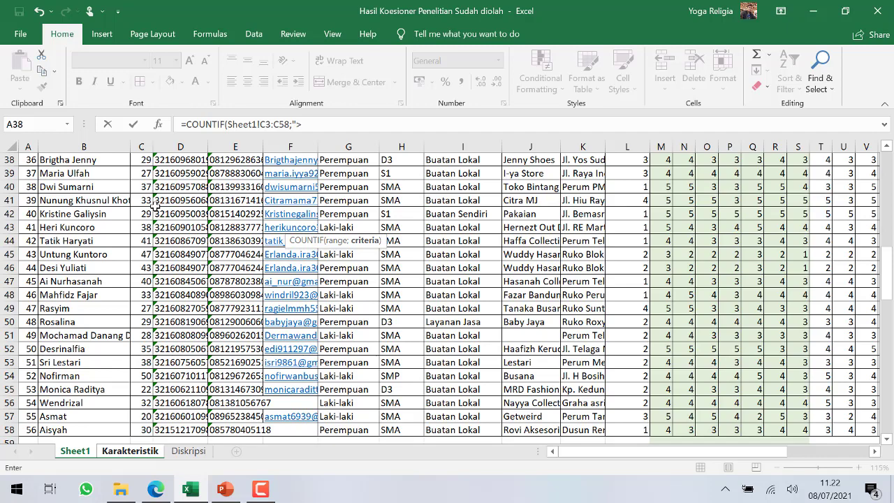
{"action": "type", "text": "\")"}
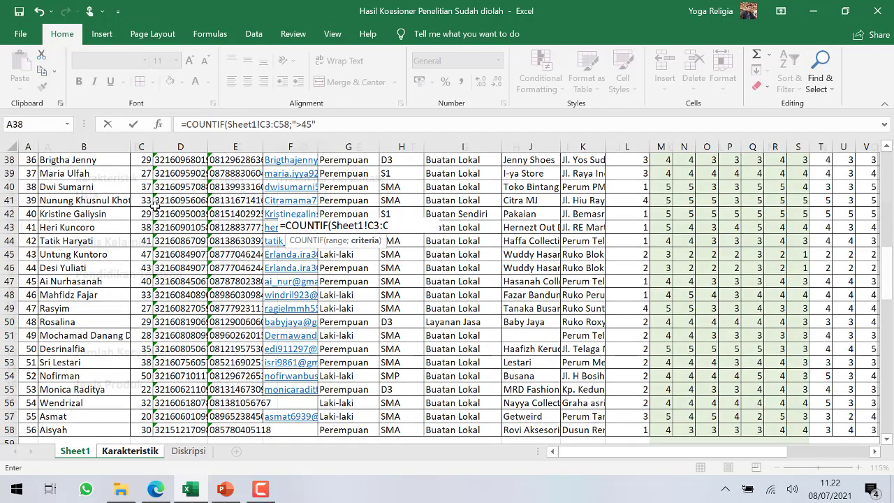
{"action": "key", "text": "Return"}
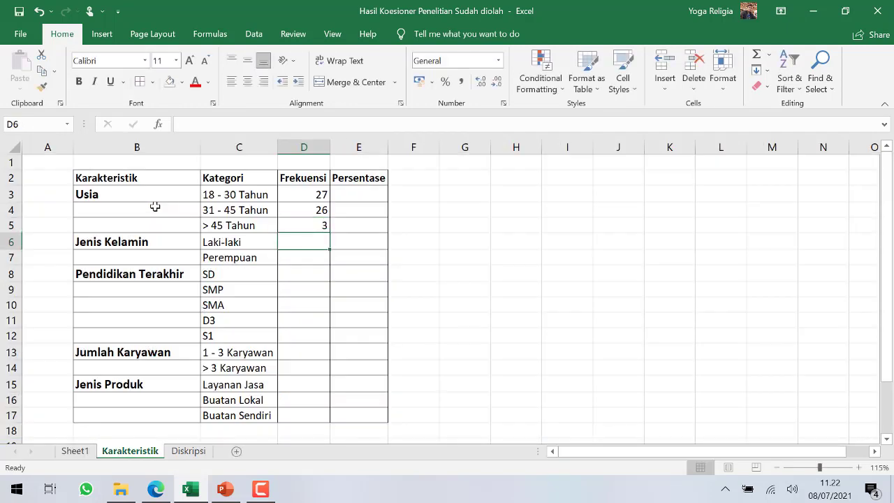
{"action": "left_click", "coordinate": [316, 212]}
{"action": "left_click", "coordinate": [316, 228]}
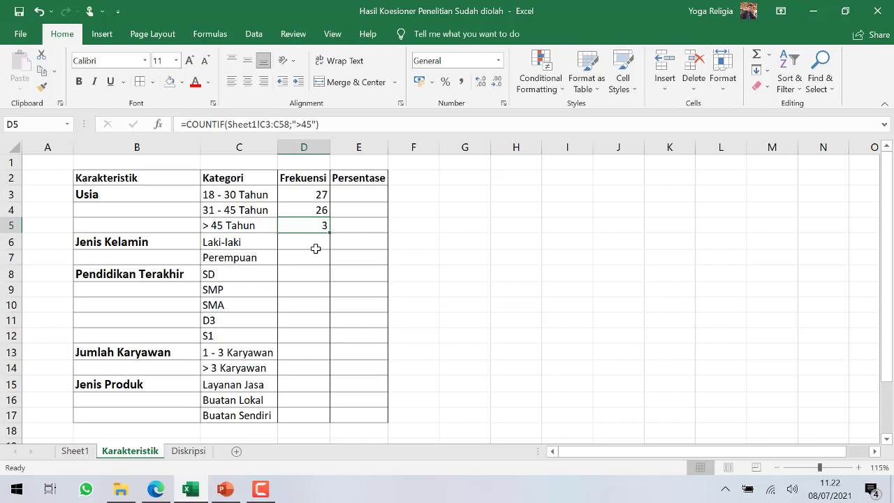
Step: Begin a COUNTIF formula in D6 for the Laki-laki frequency, with the absolute range Sheet1!$G$3:$G$58
{"action": "left_click", "coordinate": [315, 245]}
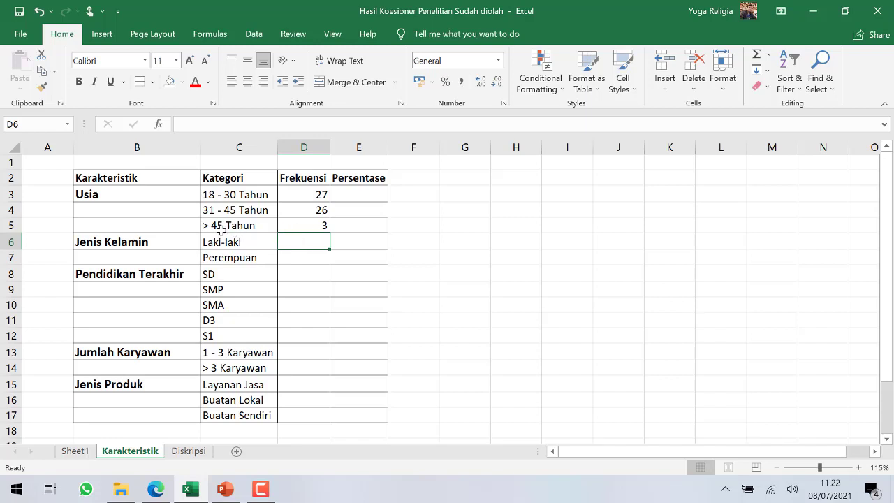
{"action": "type", "text": "="}
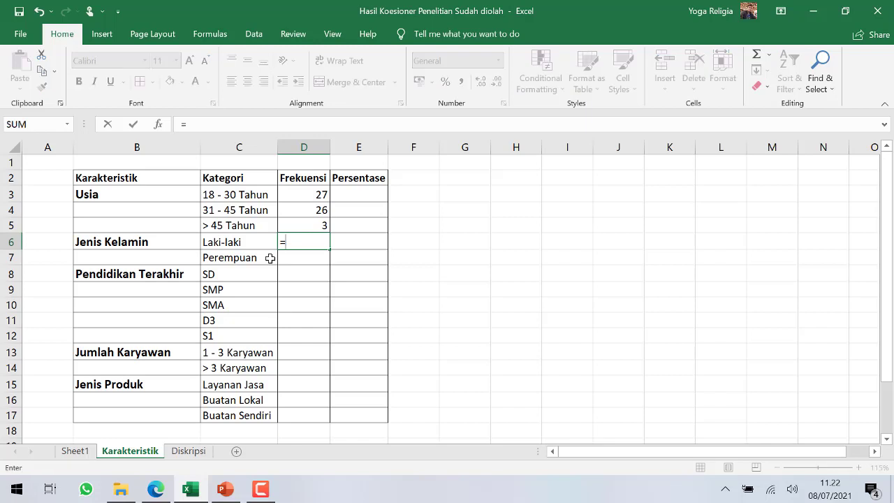
{"action": "type", "text": "COUNT"}
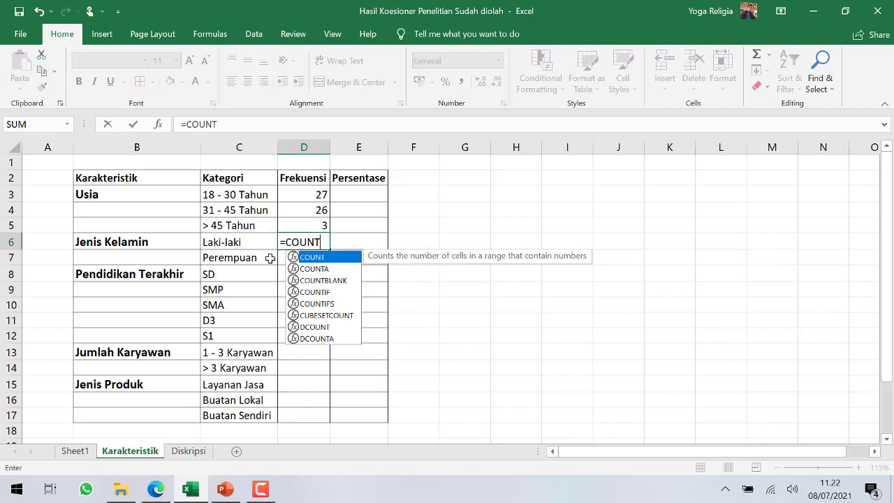
{"action": "type", "text": "IF"}
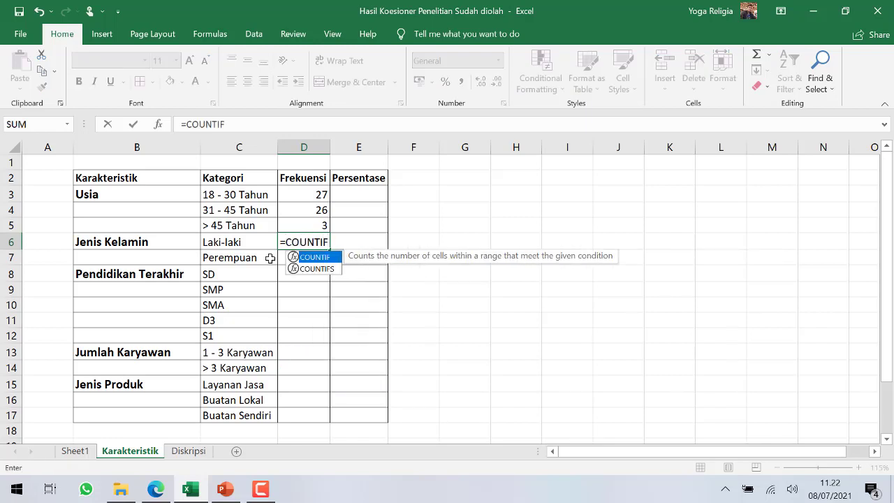
{"action": "type", "text": "("}
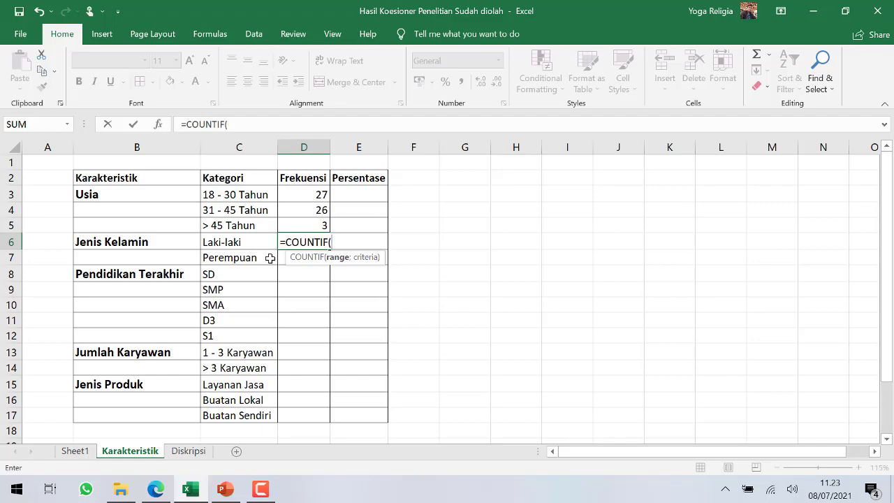
{"action": "left_click", "coordinate": [92, 454]}
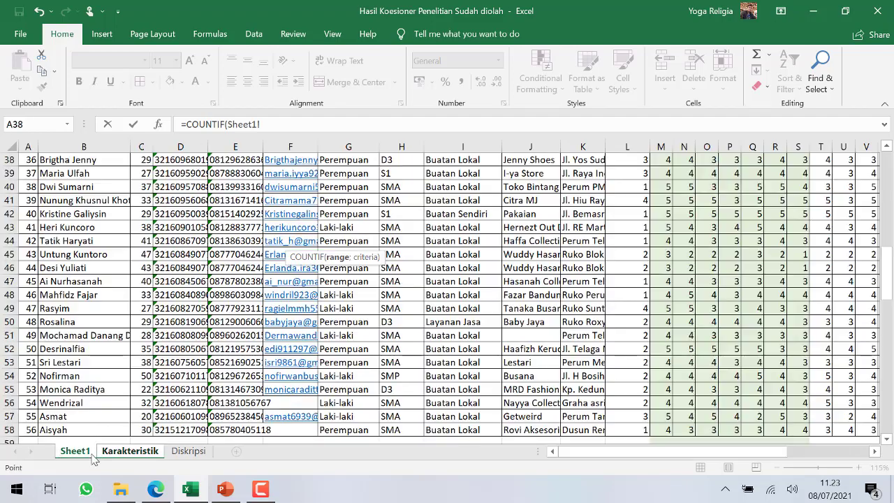
{"action": "scroll", "coordinate": [277, 370], "scroll_direction": "up", "scroll_amount": 12}
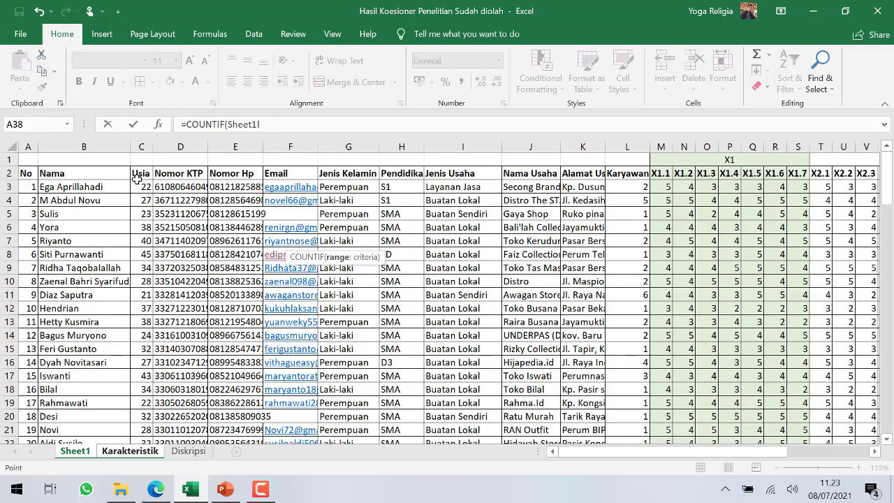
{"action": "left_click", "coordinate": [336, 187]}
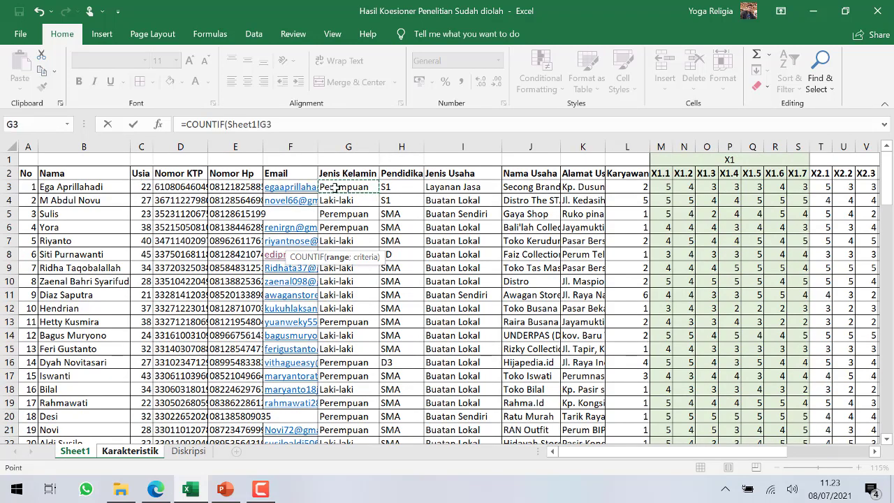
{"action": "key", "text": "ctrl+shift+Down"}
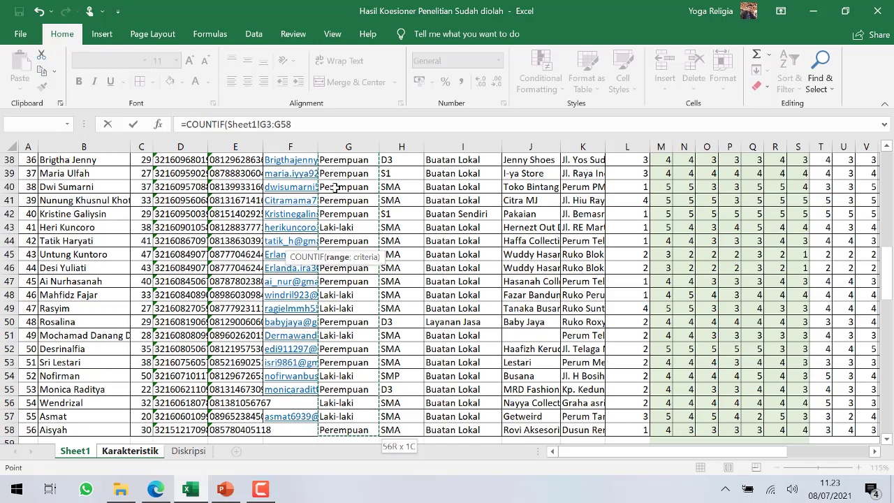
{"action": "key", "text": "F4"}
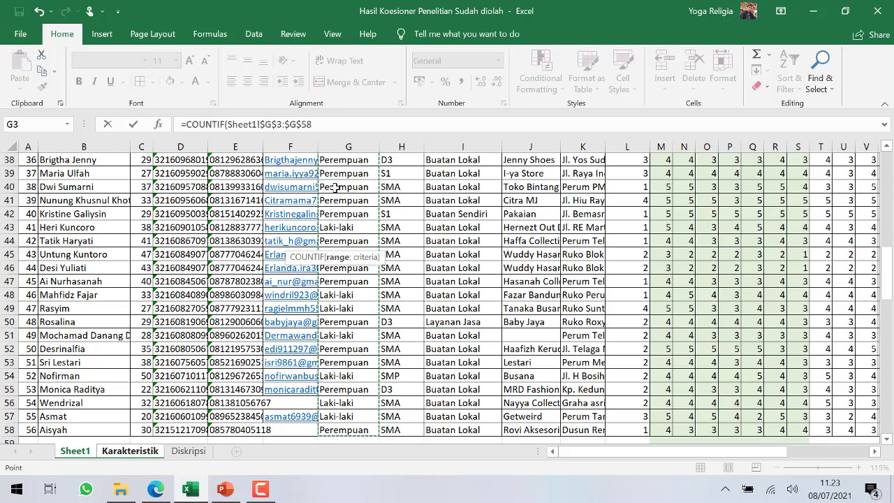
{"action": "type", "text": ";"}
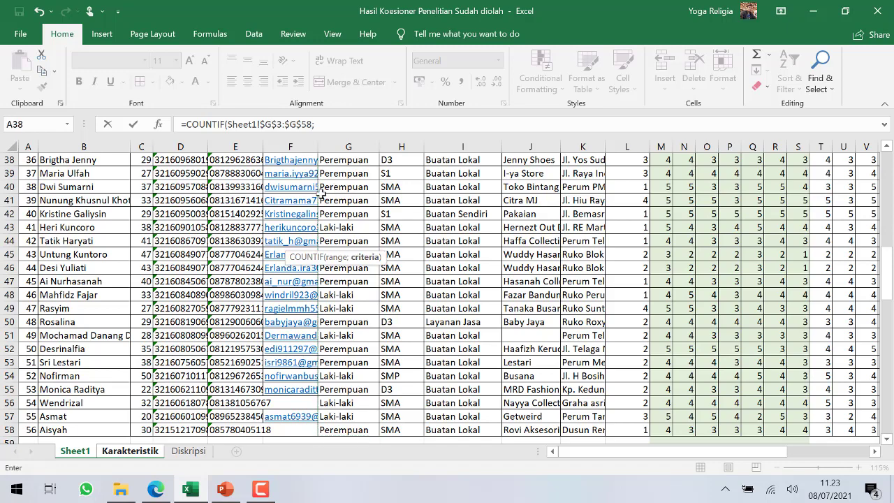
Step: Complete the Laki-laki COUNTIF formula with cell C6 of the Karakteristik sheet as the criterion
{"action": "left_click", "coordinate": [126, 451]}
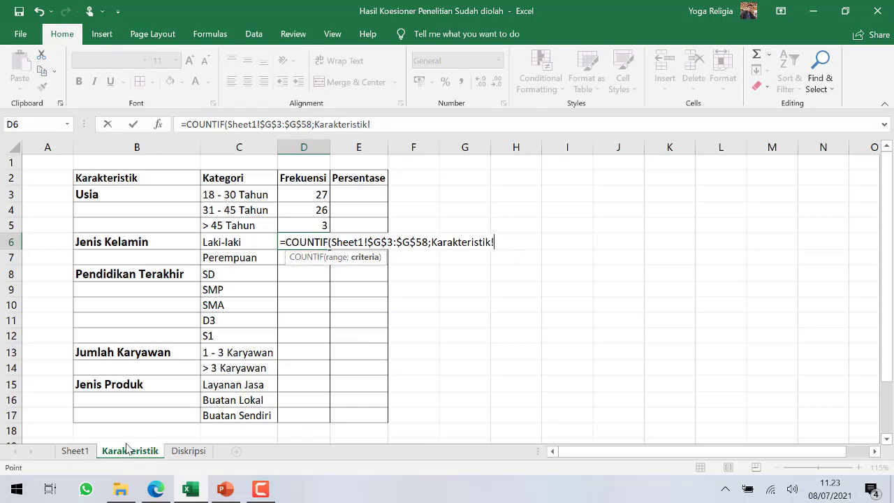
{"action": "left_click", "coordinate": [235, 243]}
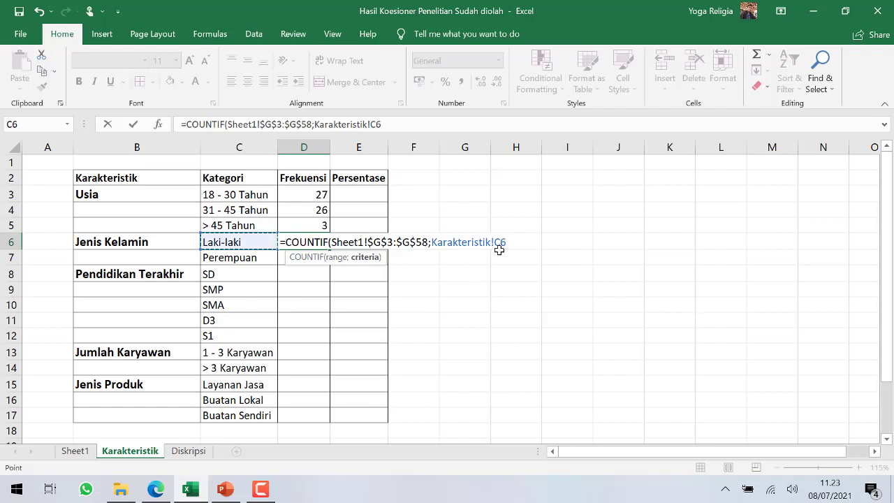
{"action": "type", "text": ")"}
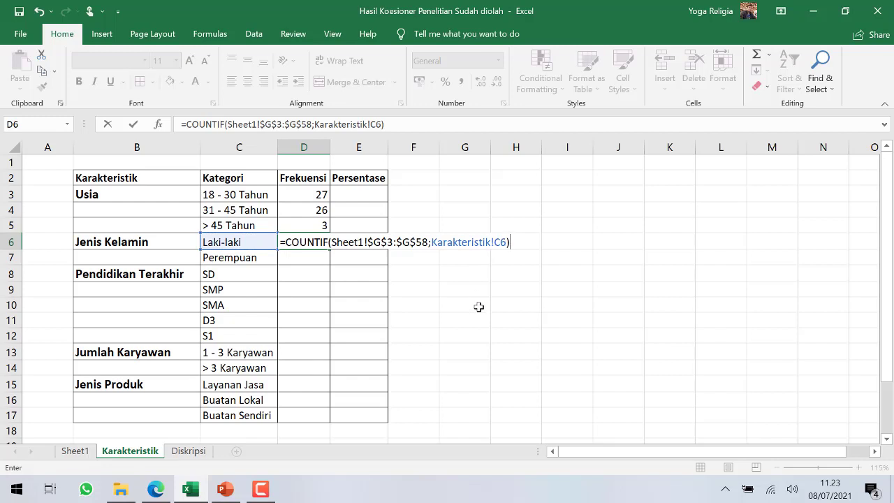
{"action": "key", "text": "Return"}
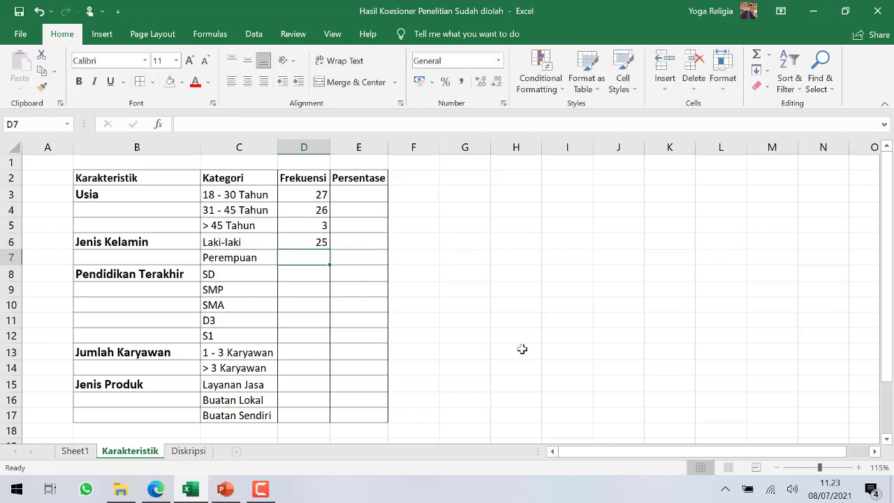
Step: Copy the Laki-laki COUNTIF formula down to D7 for Perempuan and compare the formulas in both cells
{"action": "left_click", "coordinate": [315, 244]}
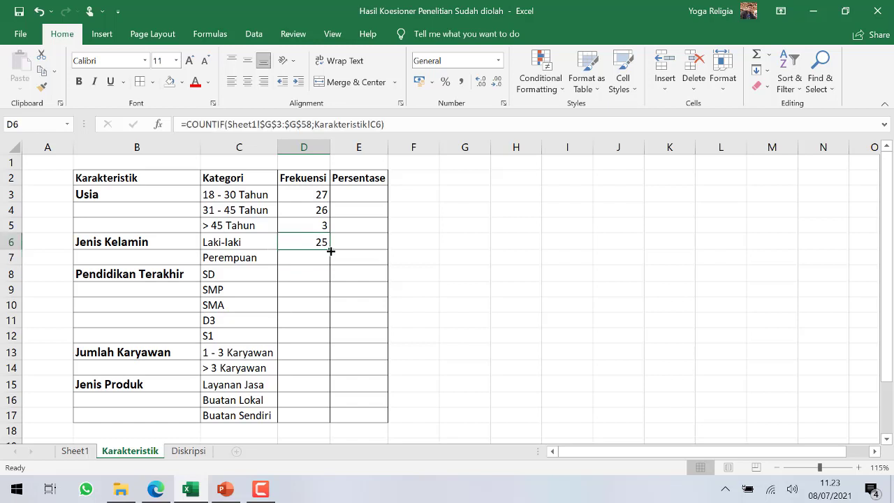
{"action": "left_click_drag", "start_coordinate": [331, 251], "coordinate": [331, 263]}
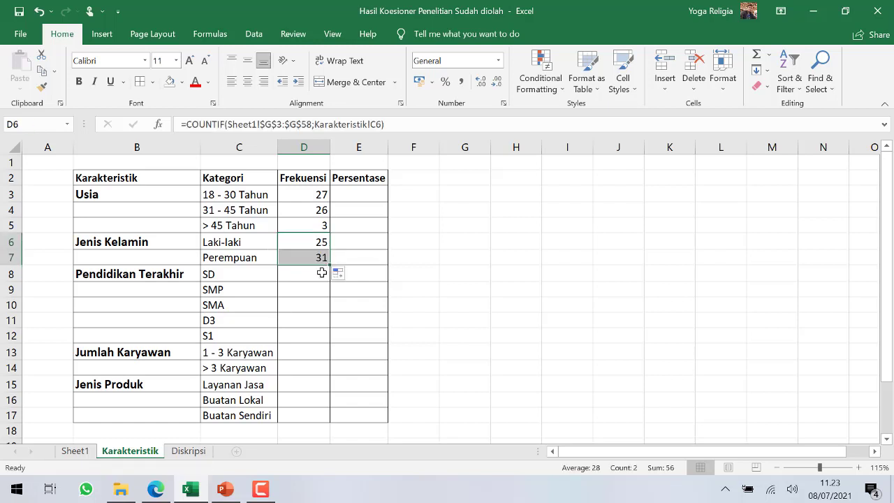
{"action": "left_click", "coordinate": [320, 258]}
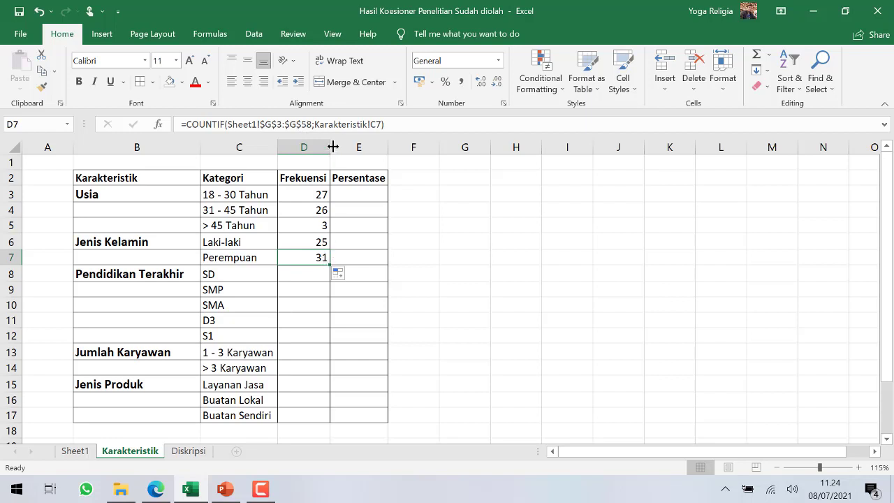
{"action": "left_click", "coordinate": [311, 243]}
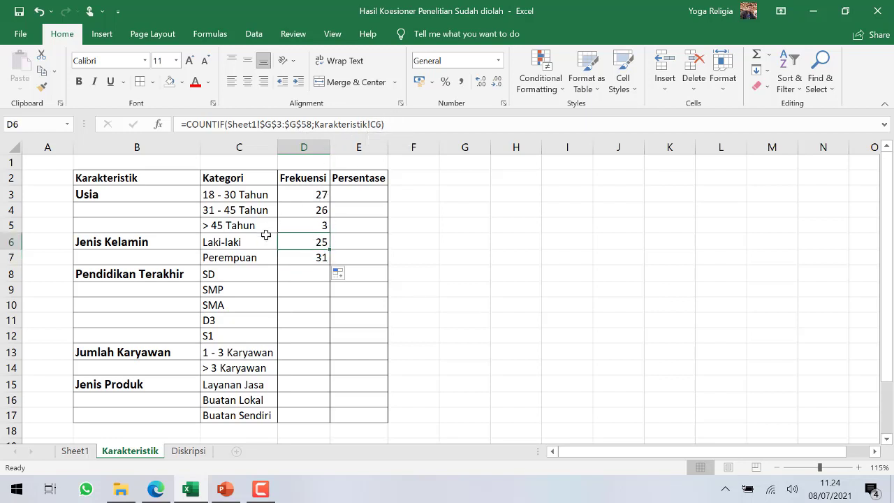
{"action": "left_click", "coordinate": [322, 256]}
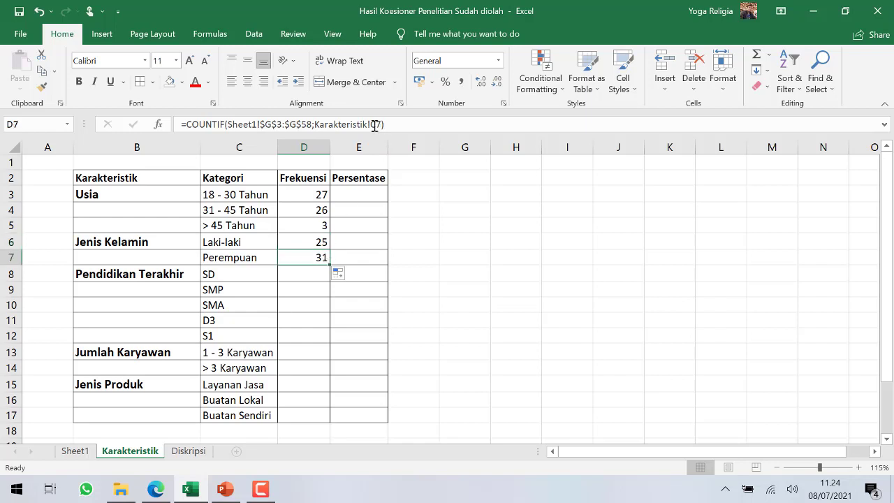
Step: Begin a COUNTIF formula in D8 for the SD education frequency, with the absolute range Sheet1!$H$3:$H$58
{"action": "left_click", "coordinate": [310, 273]}
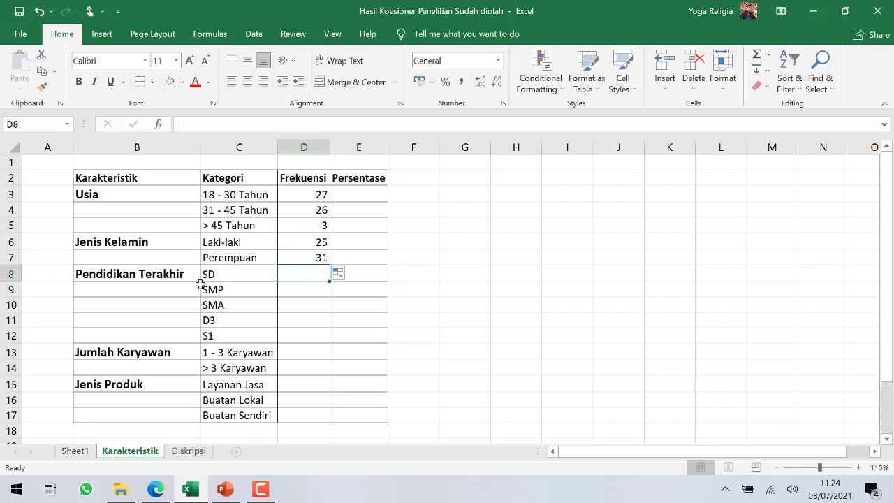
{"action": "type", "text": "=COUNTIF"}
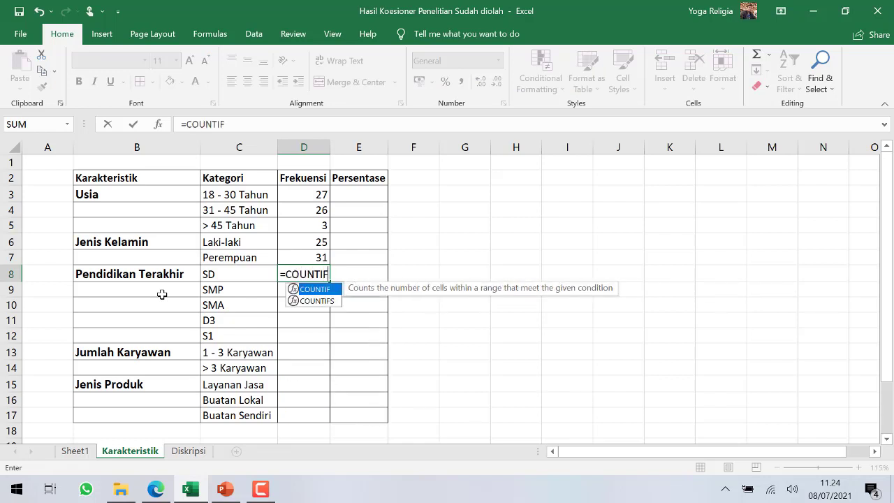
{"action": "type", "text": "("}
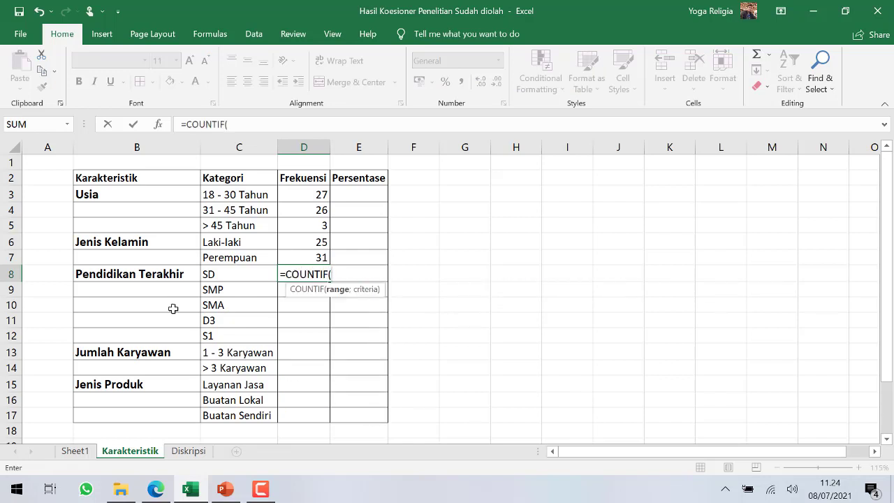
{"action": "left_click", "coordinate": [75, 451]}
{"action": "scroll", "coordinate": [388, 288], "scroll_direction": "up", "scroll_amount": 12}
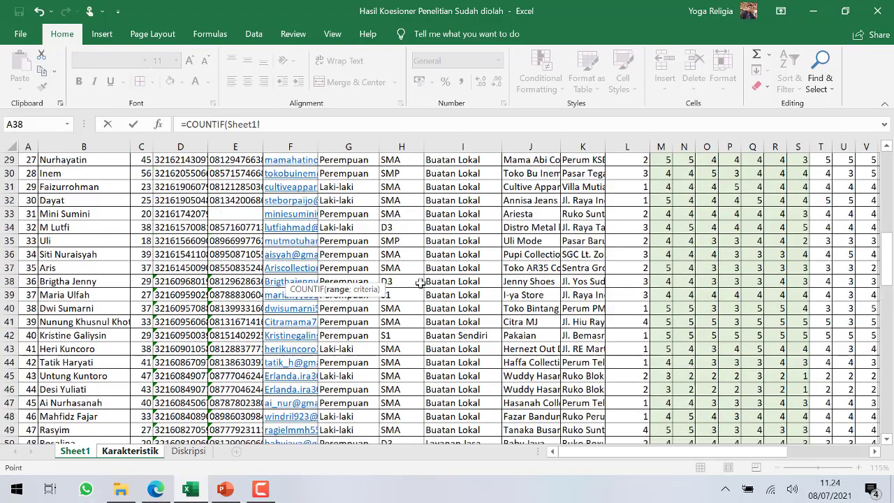
{"action": "left_click", "coordinate": [397, 186]}
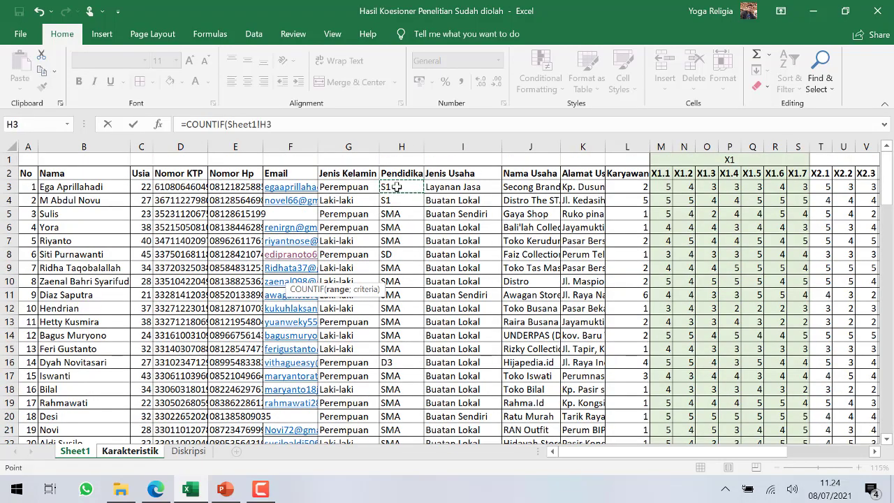
{"action": "key", "text": "ctrl+shift+Down"}
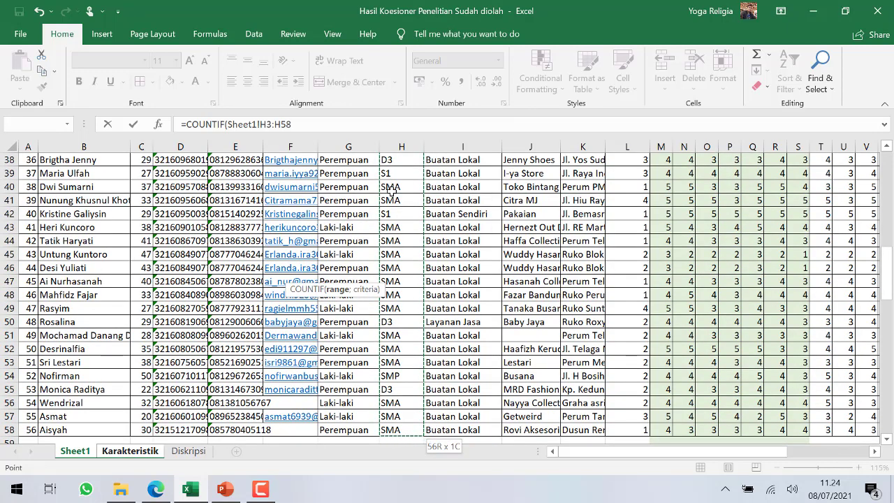
{"action": "key", "text": "F4"}
{"action": "type", "text": ";"}
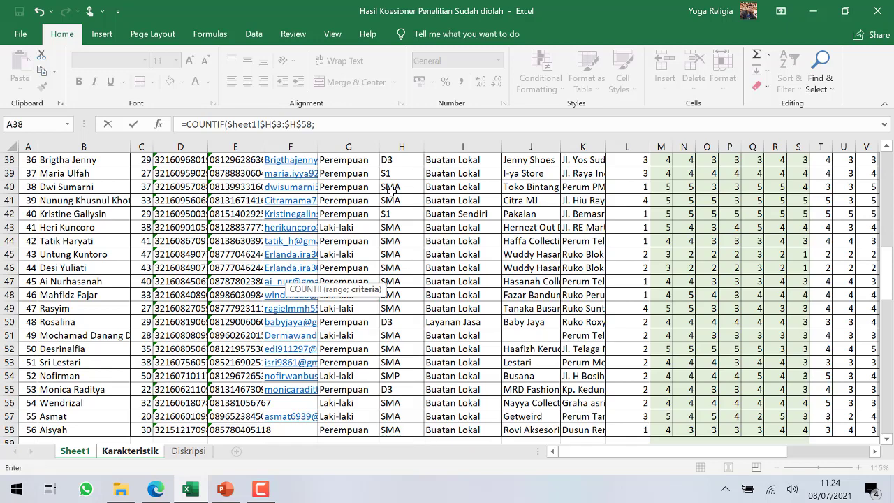
Step: Complete the SD COUNTIF formula with cell C8 of the Karakteristik sheet as the criterion
{"action": "left_click", "coordinate": [140, 451]}
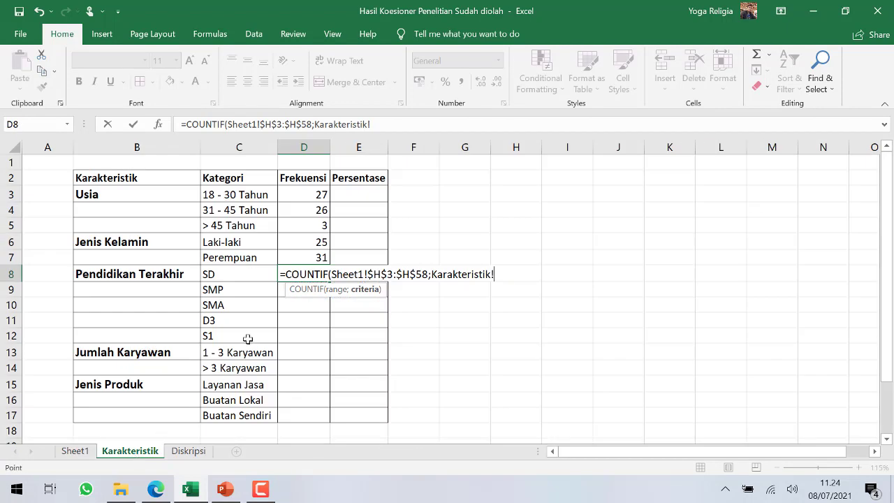
{"action": "left_click", "coordinate": [231, 276]}
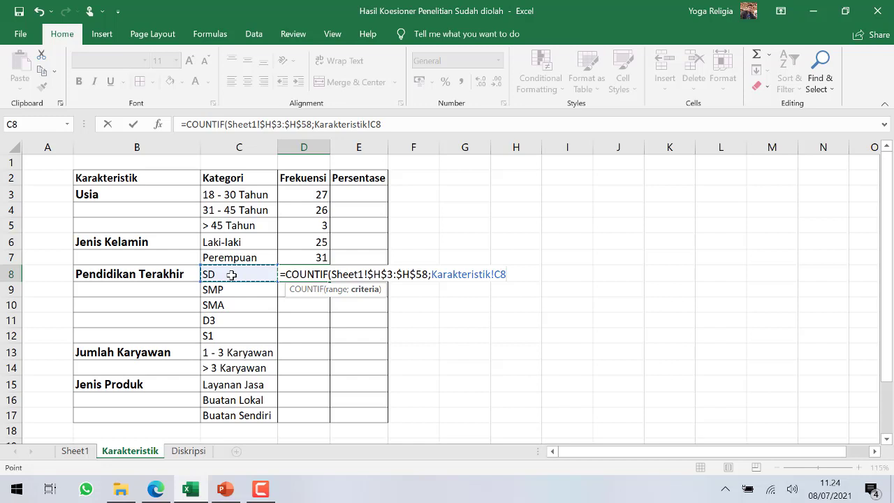
{"action": "type", "text": ")"}
{"action": "key", "text": "Return"}
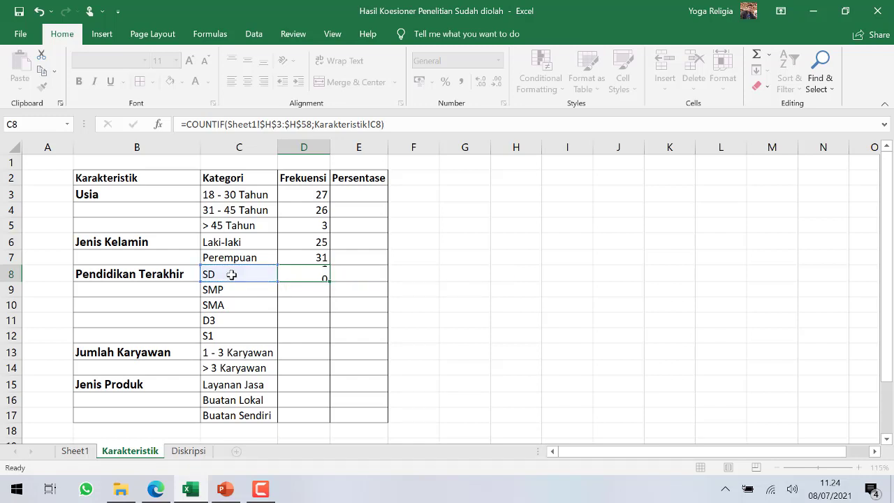
Step: Fill the SD COUNTIF formula down through D12 for the remaining Pendidikan Terakhir categories and review the copied formula for SMA
{"action": "left_click", "coordinate": [318, 275]}
{"action": "left_click_drag", "start_coordinate": [331, 281], "coordinate": [323, 341]}
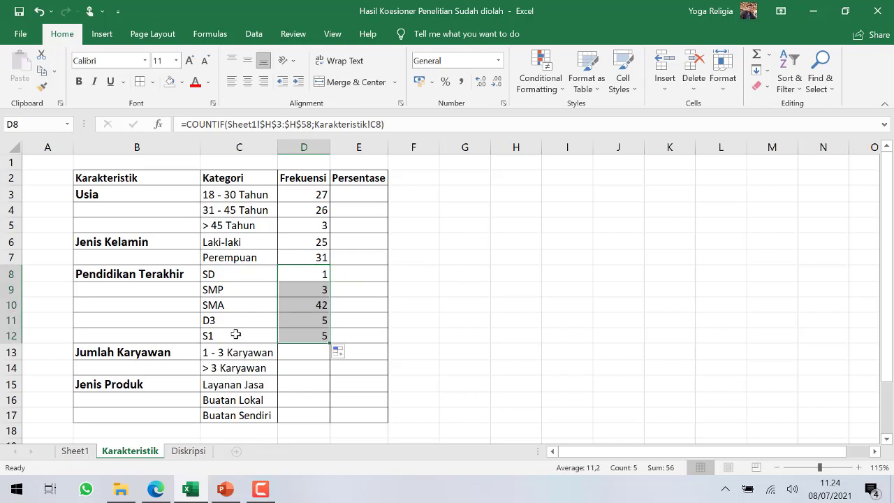
{"action": "left_click", "coordinate": [314, 279]}
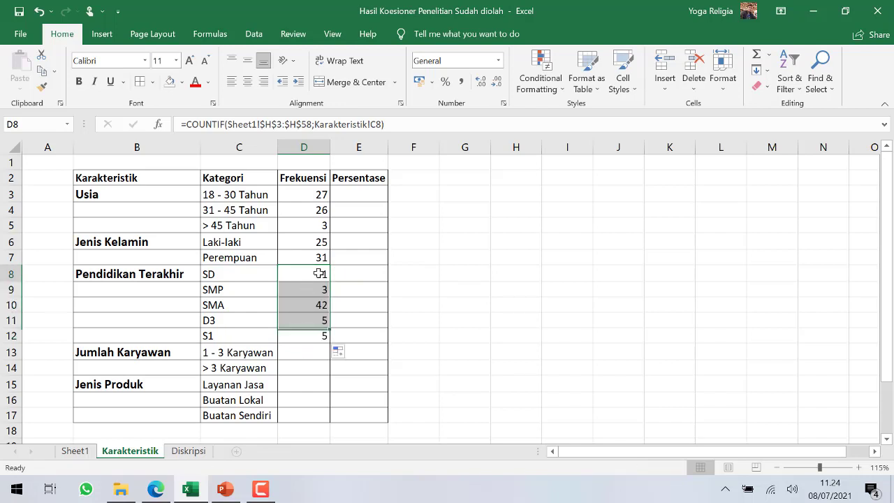
{"action": "left_click", "coordinate": [314, 307]}
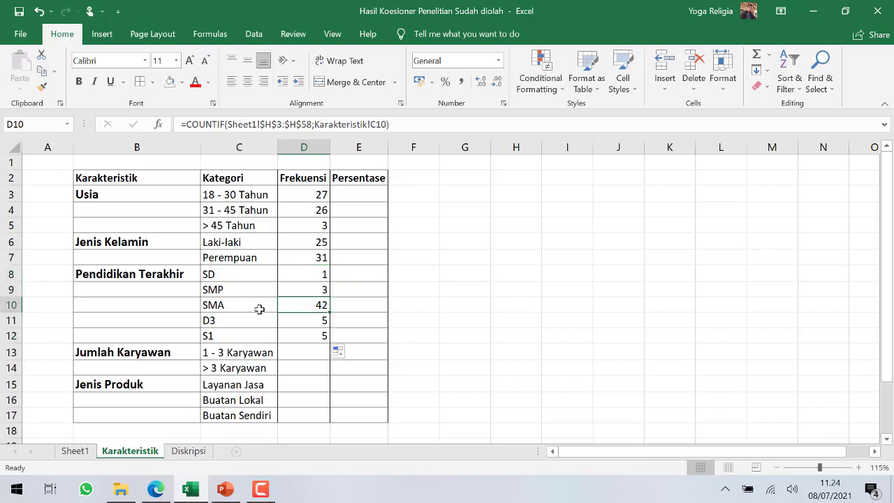
Step: Begin a COUNTIF formula in D13 for the 1 - 3 Karyawan frequency, with the range Sheet1!L3:L58
{"action": "left_click", "coordinate": [296, 350]}
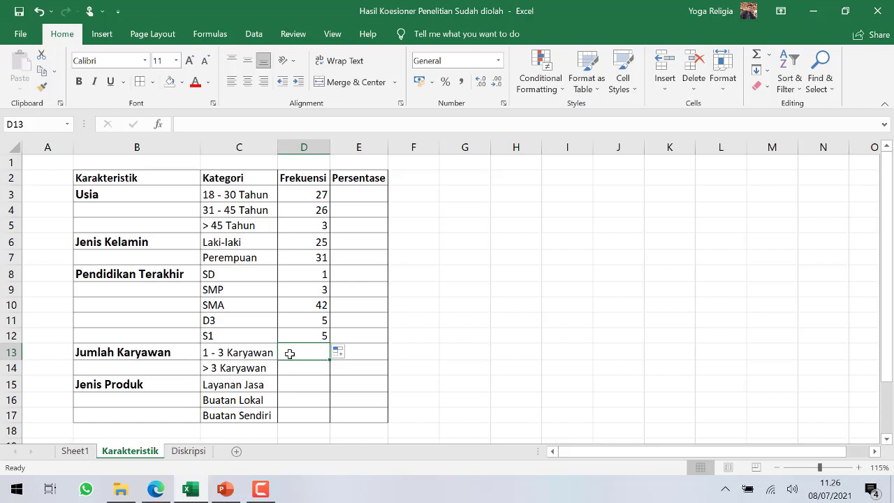
{"action": "type", "text": "="}
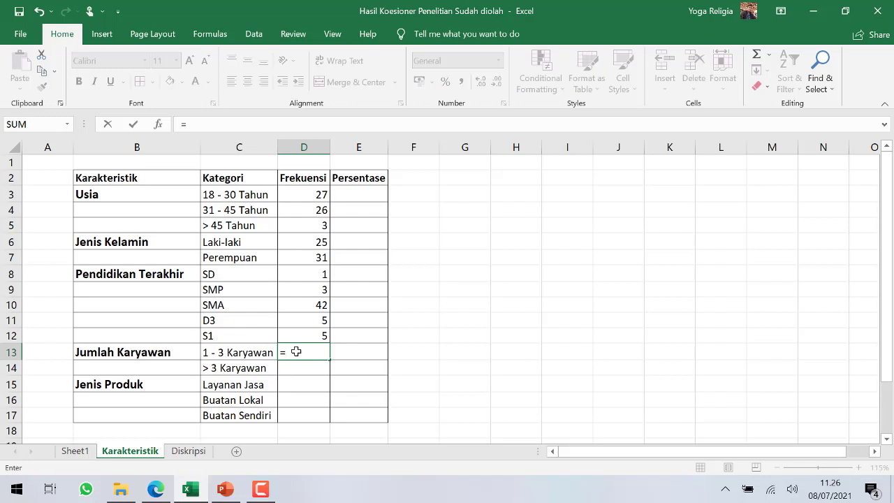
{"action": "type", "text": "COUN"}
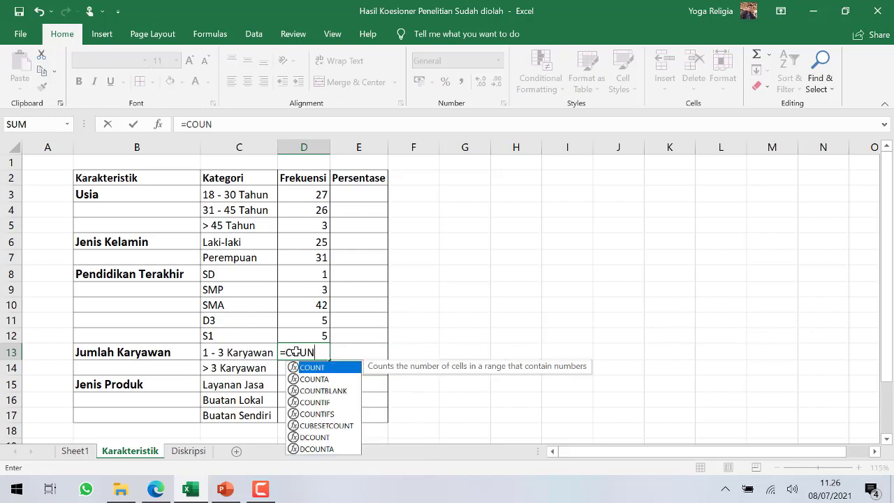
{"action": "type", "text": "TIF"}
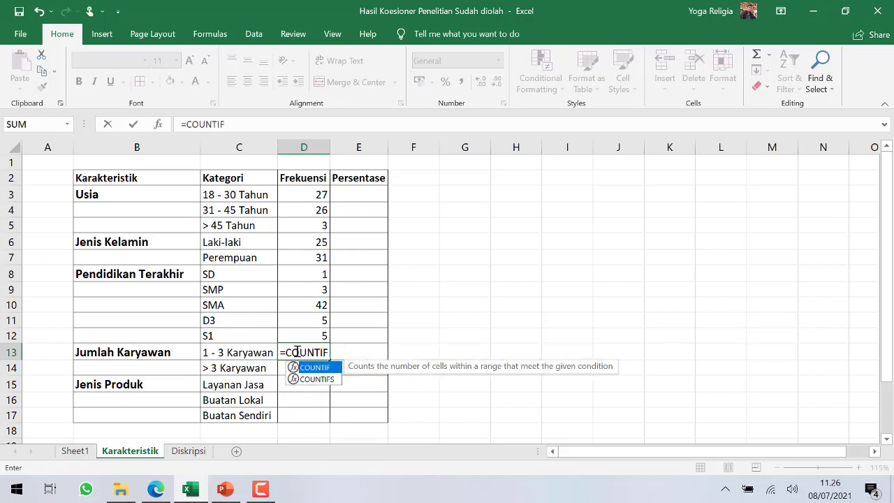
{"action": "type", "text": "("}
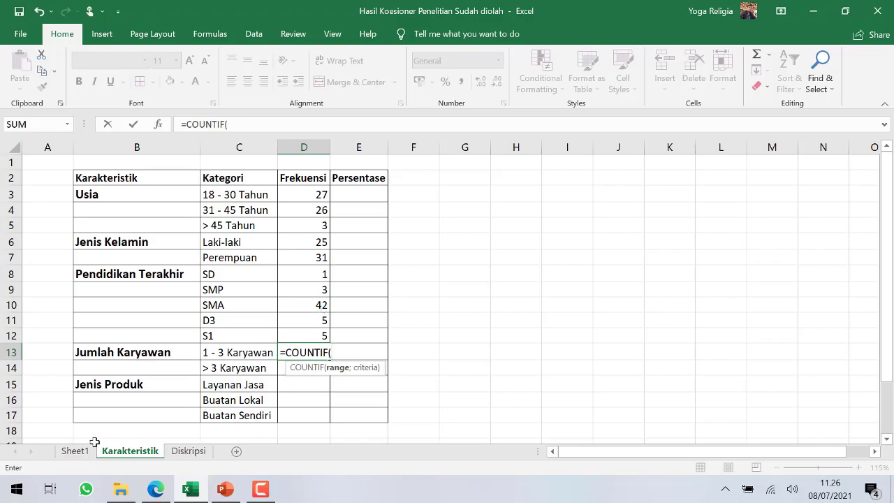
{"action": "left_click", "coordinate": [74, 450]}
{"action": "scroll", "coordinate": [638, 293], "scroll_direction": "up", "scroll_amount": 12}
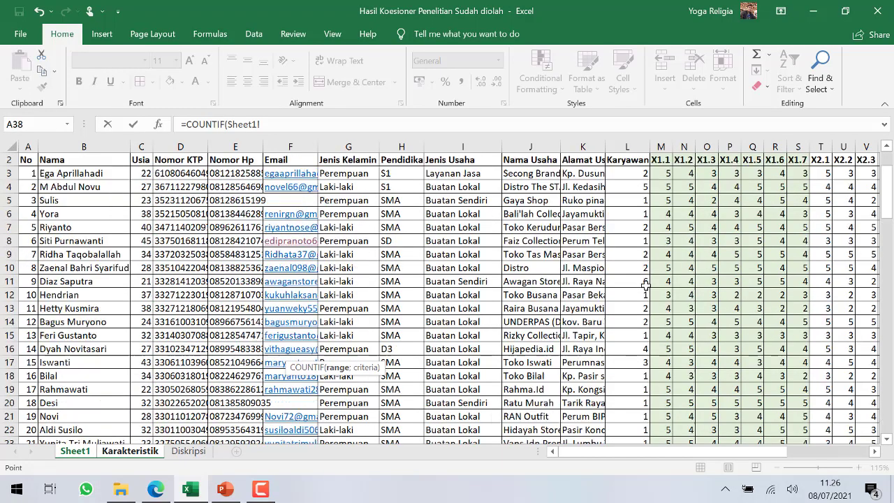
{"action": "left_click", "coordinate": [630, 186]}
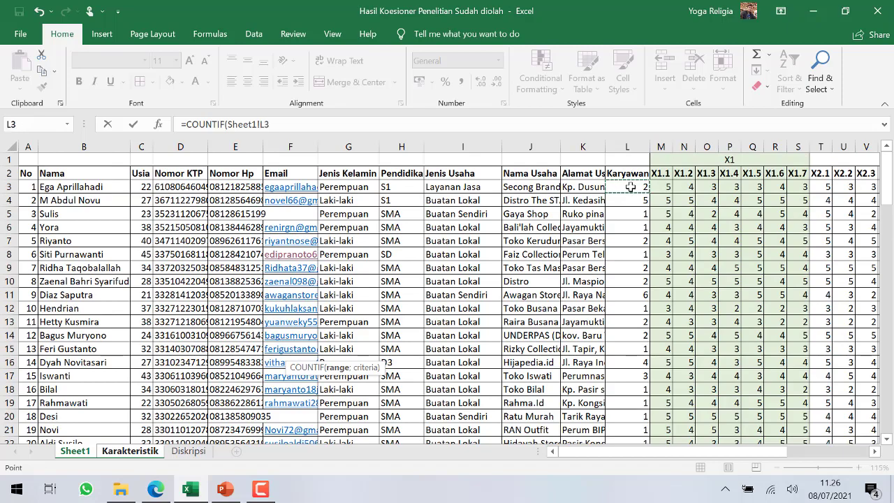
{"action": "key", "text": "ctrl+shift+Down"}
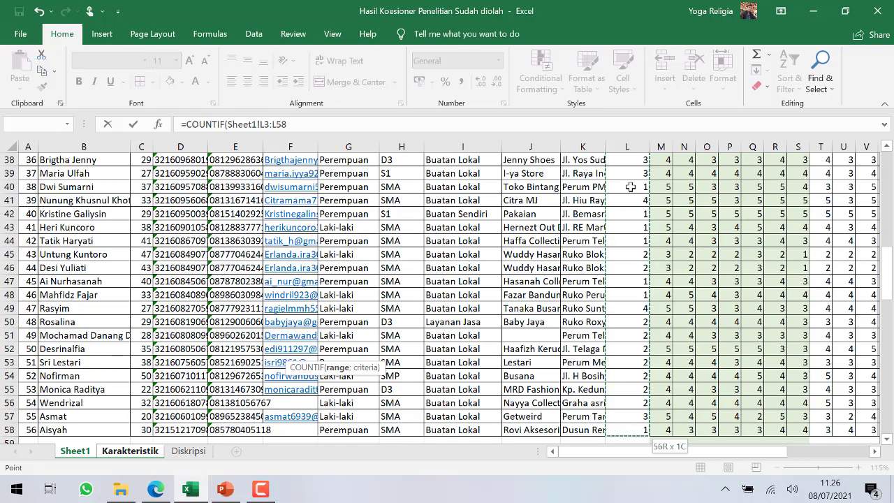
Step: Complete the 1 - 3 Karyawan COUNTIF formula with the quoted criterion "<4" and review it in D13
{"action": "type", "text": ";<4\""}
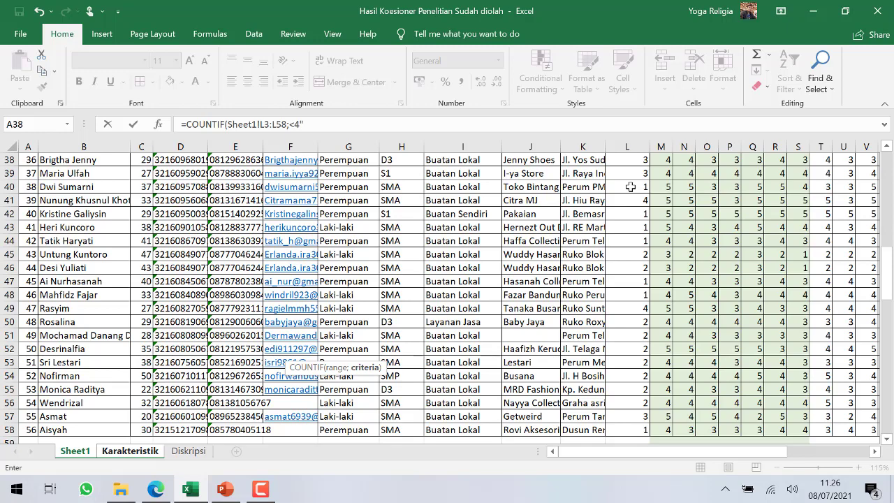
{"action": "left_click", "coordinate": [293, 123]}
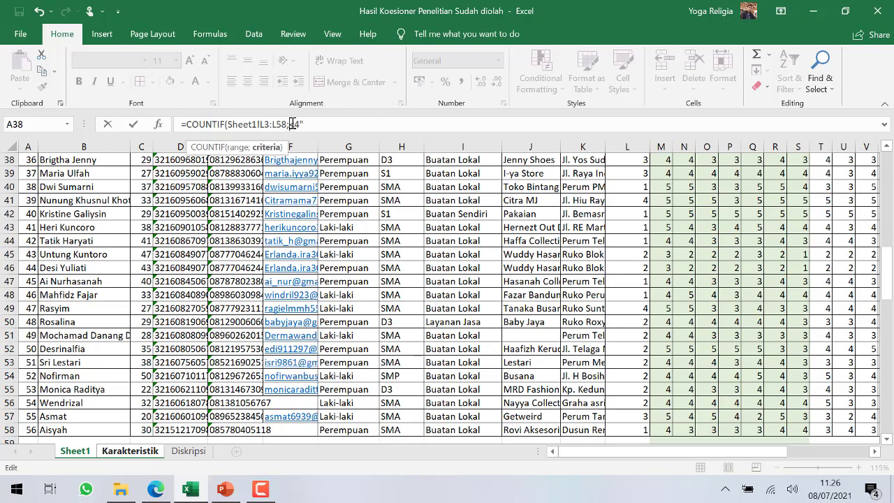
{"action": "type", "text": "<"}
{"action": "key", "text": "End"}
{"action": "key", "text": "Return"}
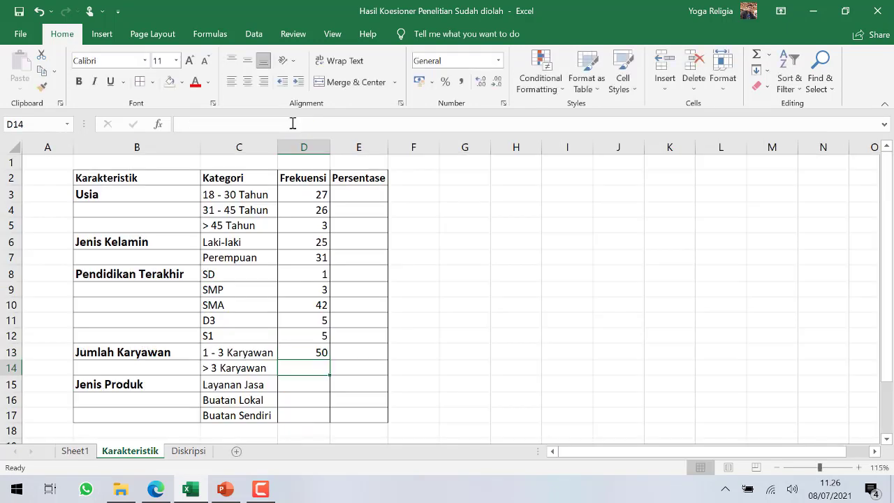
{"action": "left_click", "coordinate": [320, 353]}
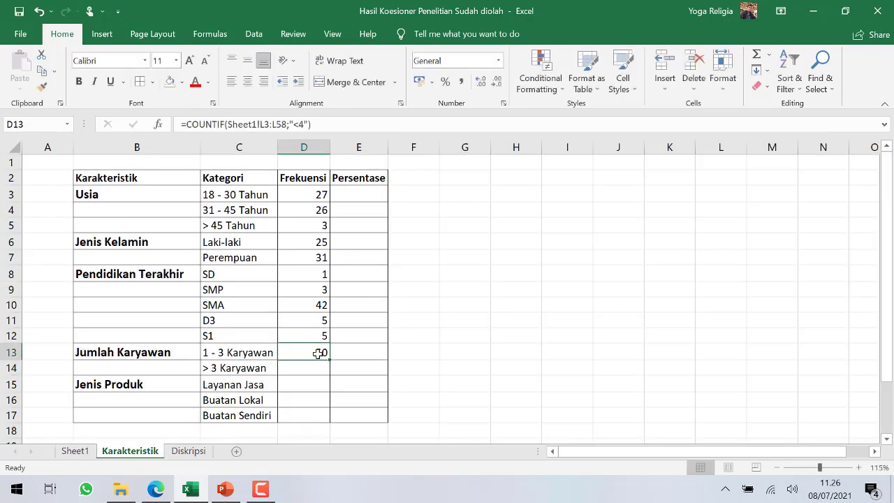
Step: Begin a COUNTIF formula in D14 for the > 3 Karyawan frequency, correcting the misspelled function name
{"action": "left_click", "coordinate": [320, 365]}
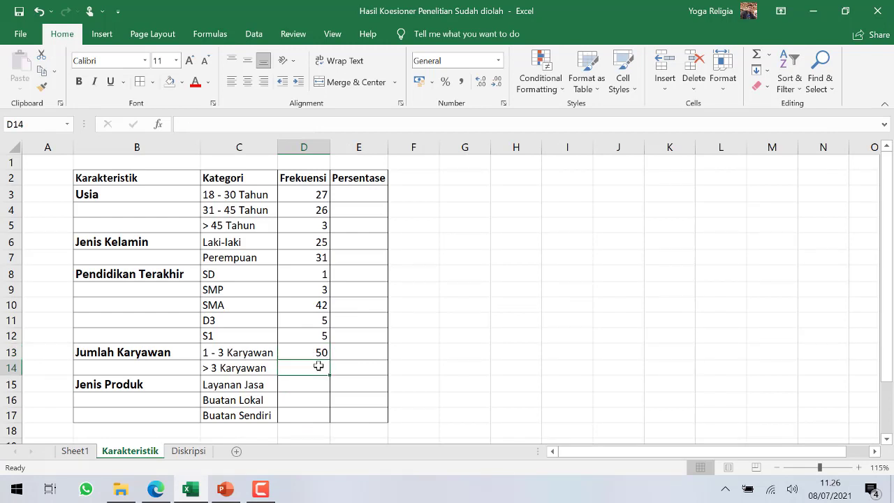
{"action": "type", "text": "=CON"}
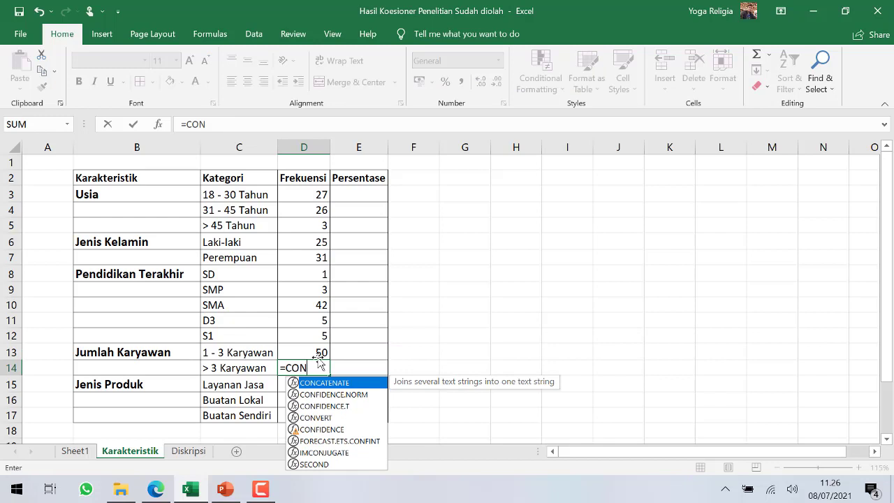
{"action": "key", "text": "BackSpace"}
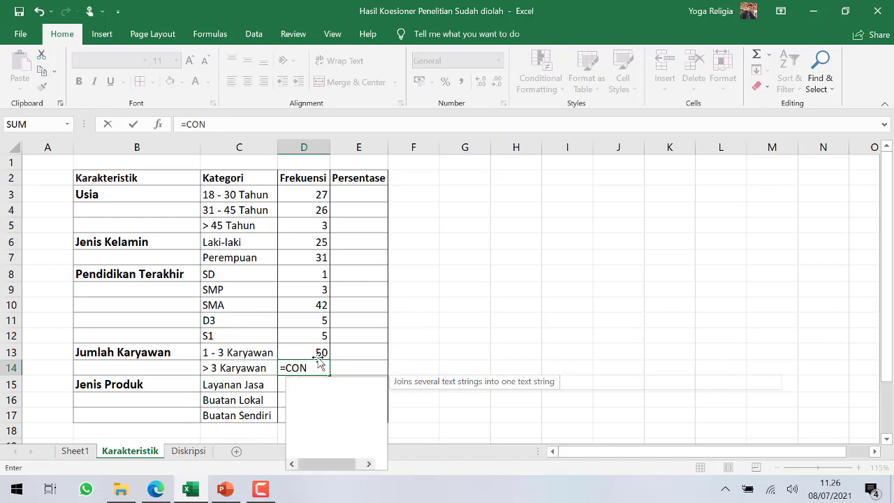
{"action": "type", "text": "UTIF("}
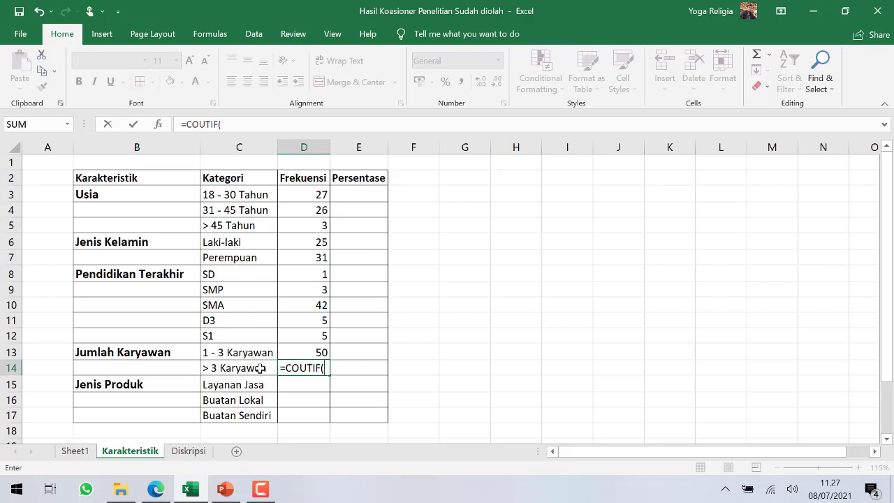
{"action": "left_click", "coordinate": [306, 368]}
{"action": "type", "text": "N"}
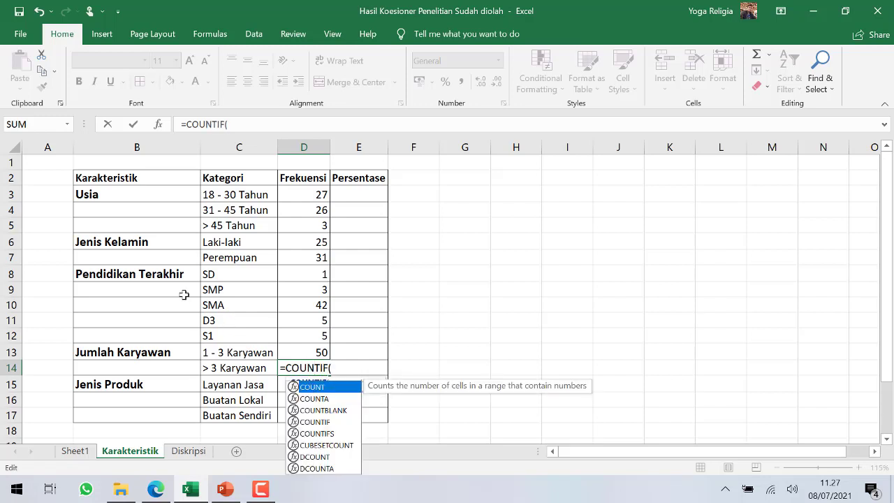
{"action": "left_click", "coordinate": [247, 124]}
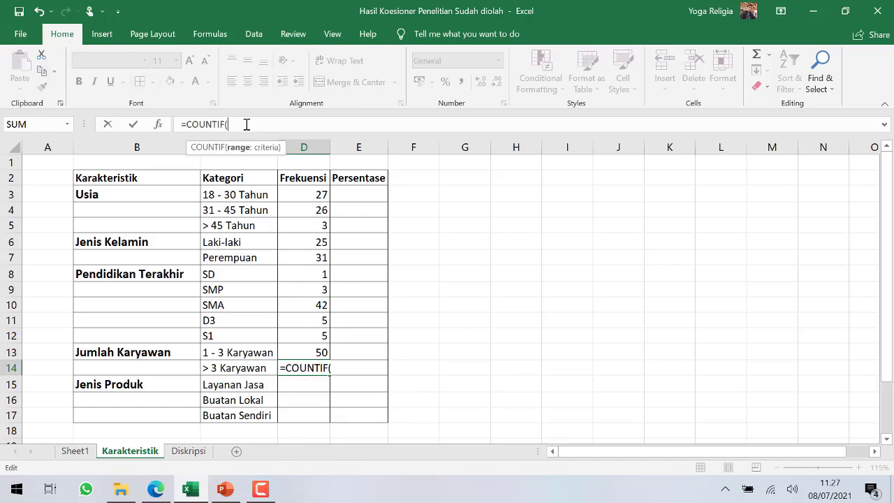
Step: Complete the > 3 Karyawan COUNTIF formula with the range Sheet1!L3:L58 and the criterion ">3"
{"action": "left_click", "coordinate": [88, 452]}
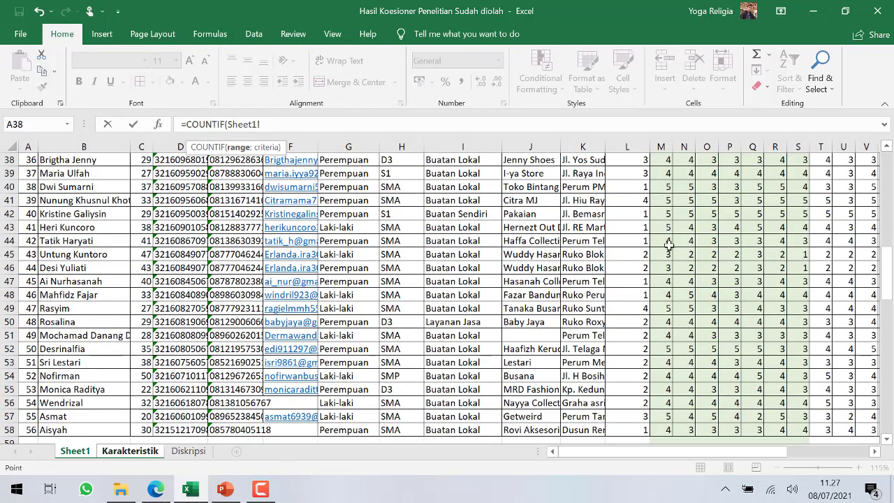
{"action": "left_click", "coordinate": [643, 428]}
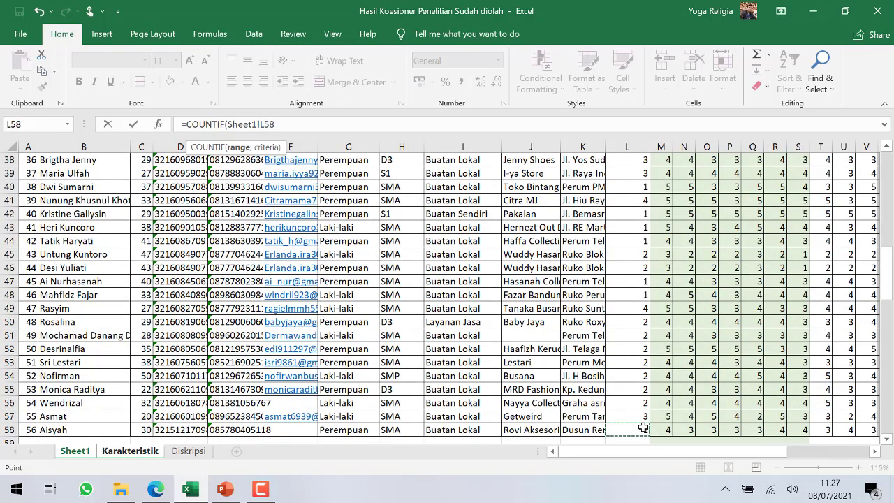
{"action": "key", "text": "ctrl+shift+Up"}
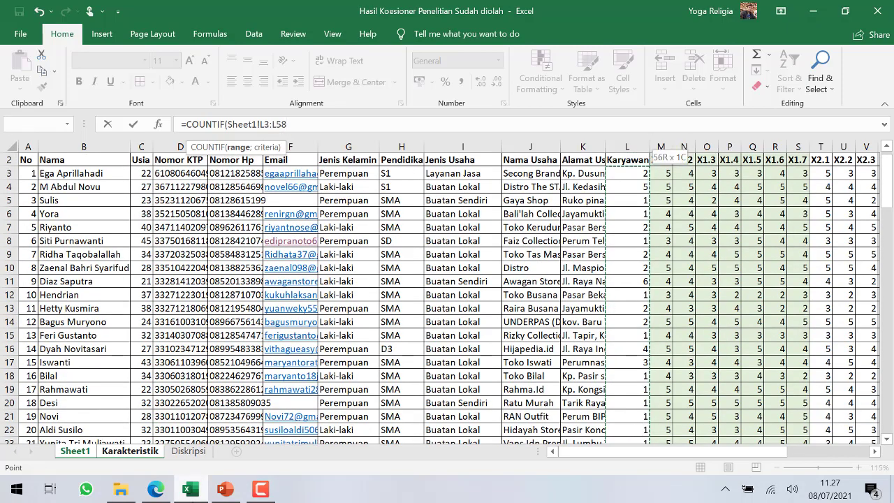
{"action": "type", "text": ";"}
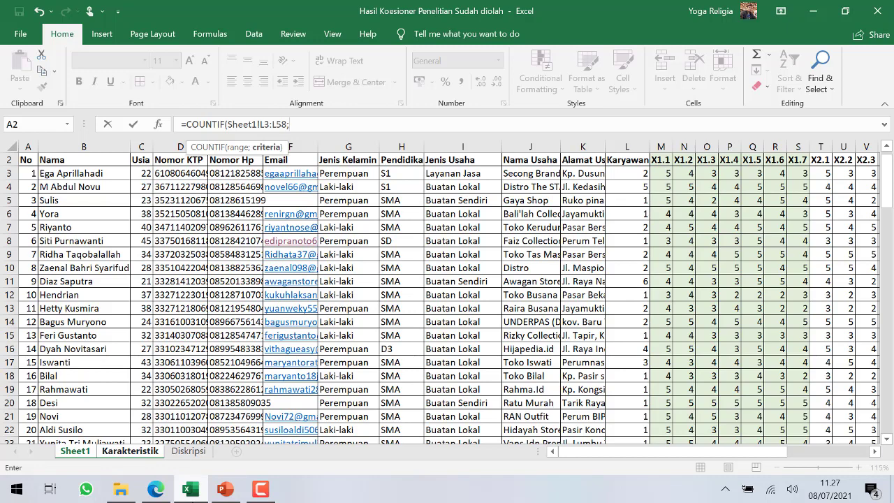
{"action": "type", "text": "\">3\")"}
{"action": "key", "text": "Return"}
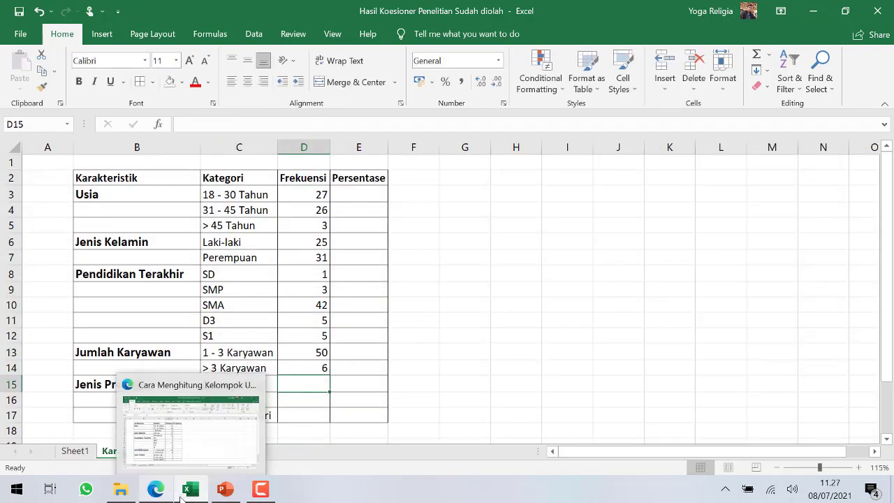
Step: Compare the COUNTIF formulas of the two Jumlah Karyawan categories in D13 and D14
{"action": "left_click", "coordinate": [306, 357]}
{"action": "left_click", "coordinate": [308, 364]}
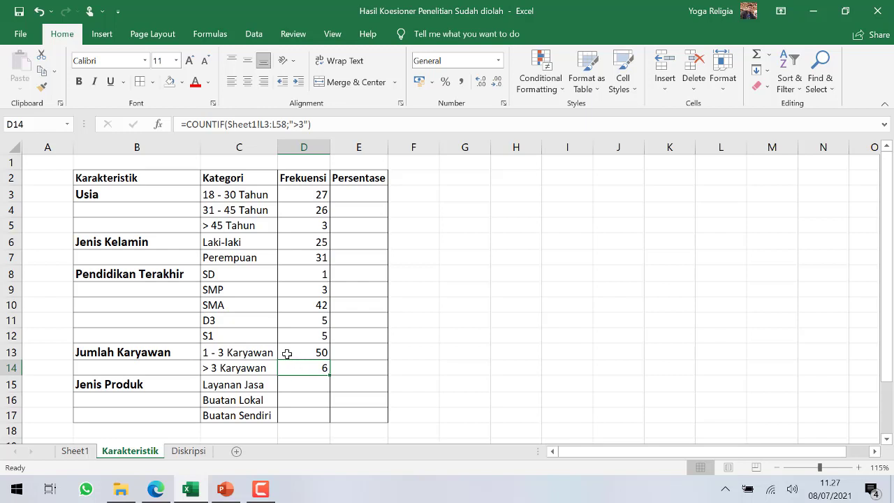
{"action": "left_click", "coordinate": [306, 355]}
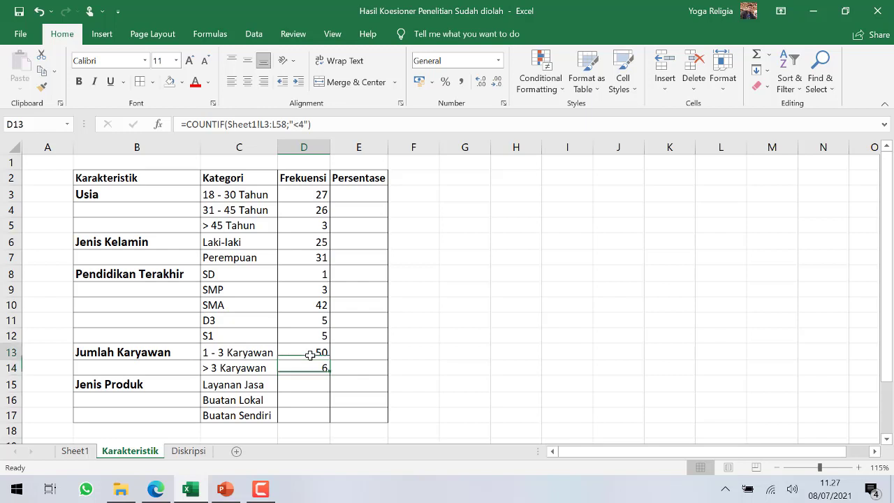
{"action": "left_click", "coordinate": [316, 371]}
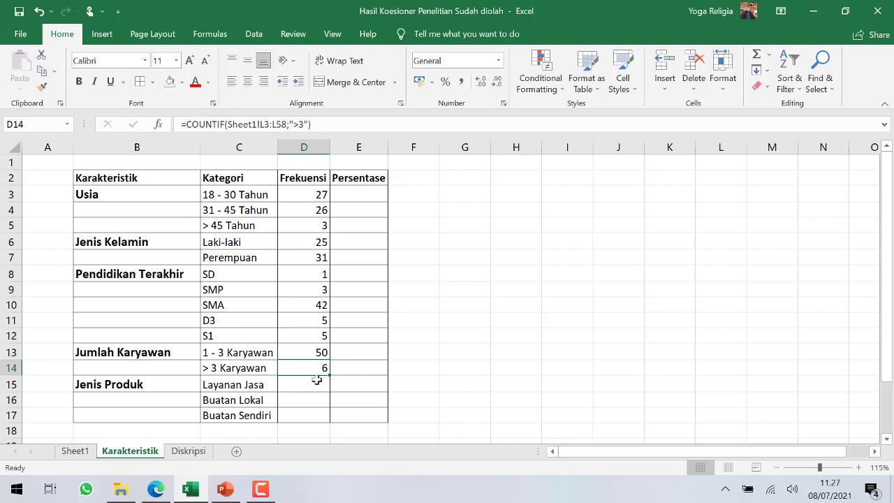
Step: Begin a COUNTIF formula in D15 for the Layanan Jasa frequency, with the absolute range Sheet1!$I$3:$I$58
{"action": "left_click", "coordinate": [318, 385]}
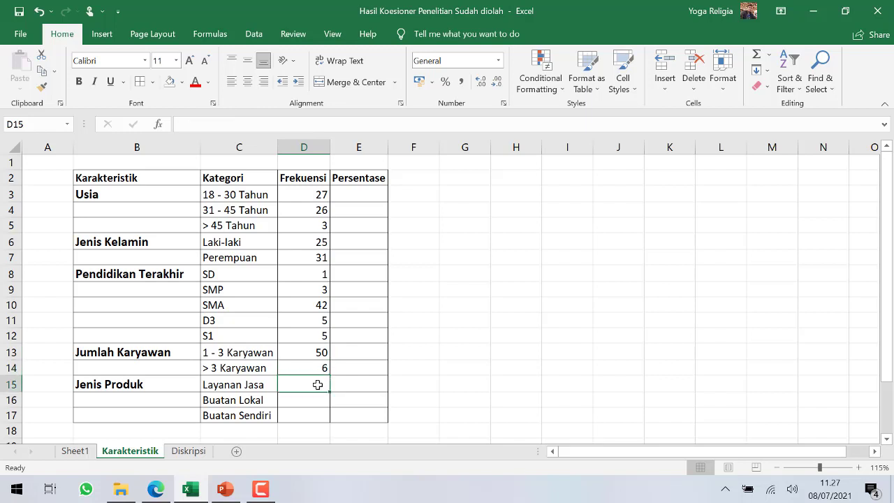
{"action": "type", "text": "=COU"}
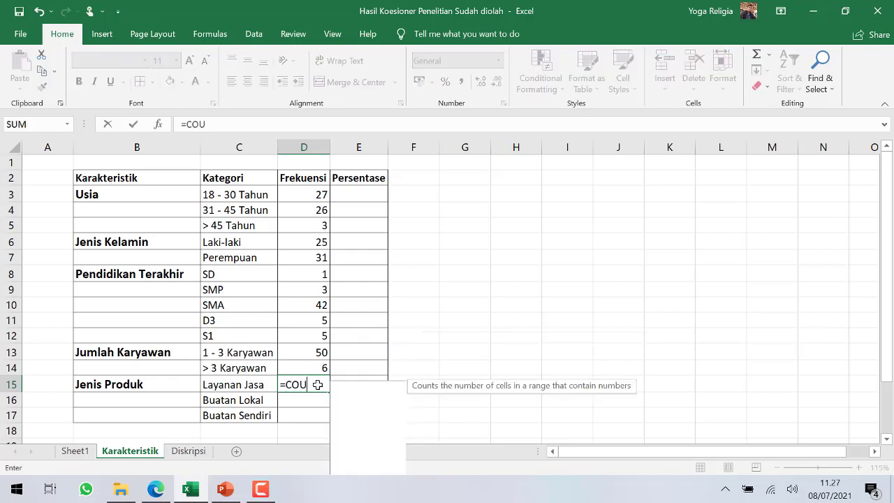
{"action": "type", "text": "NTIF"}
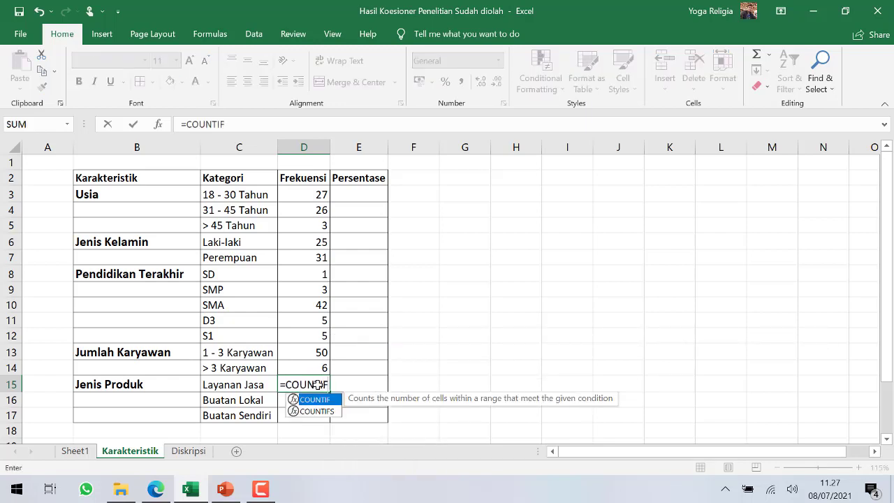
{"action": "type", "text": "("}
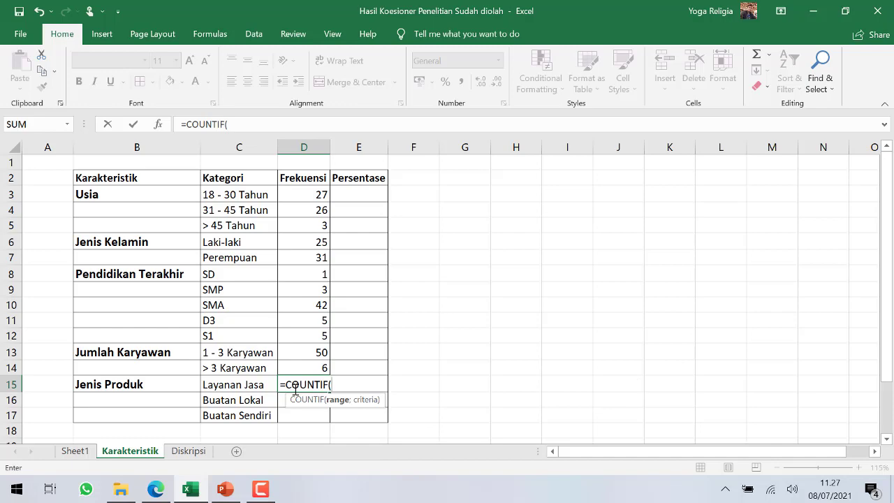
{"action": "left_click", "coordinate": [75, 451]}
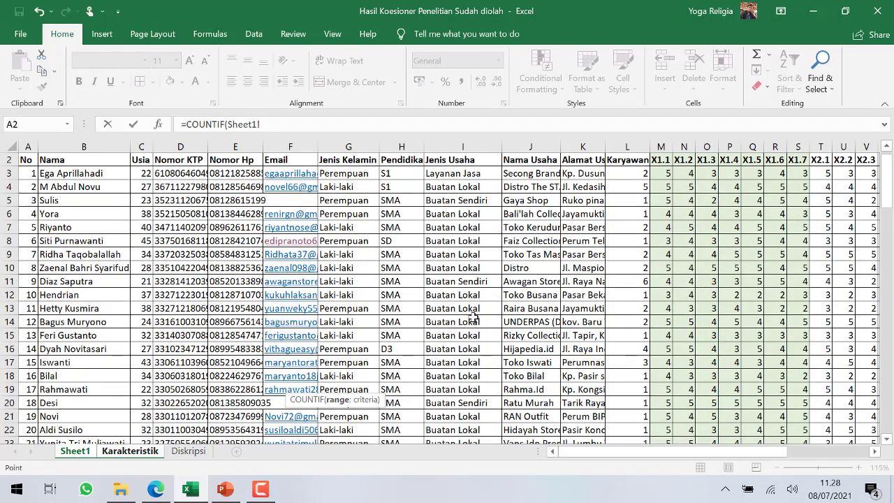
{"action": "left_click", "coordinate": [454, 175]}
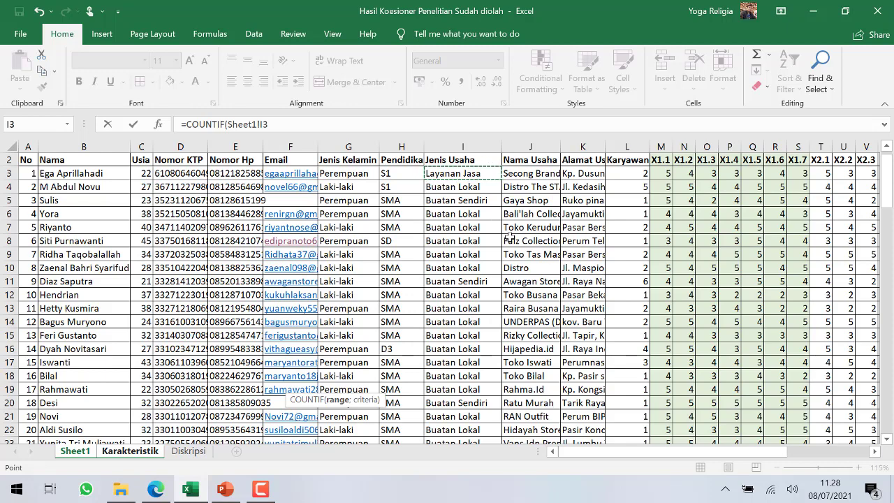
{"action": "key", "text": "ctrl+shift+Down"}
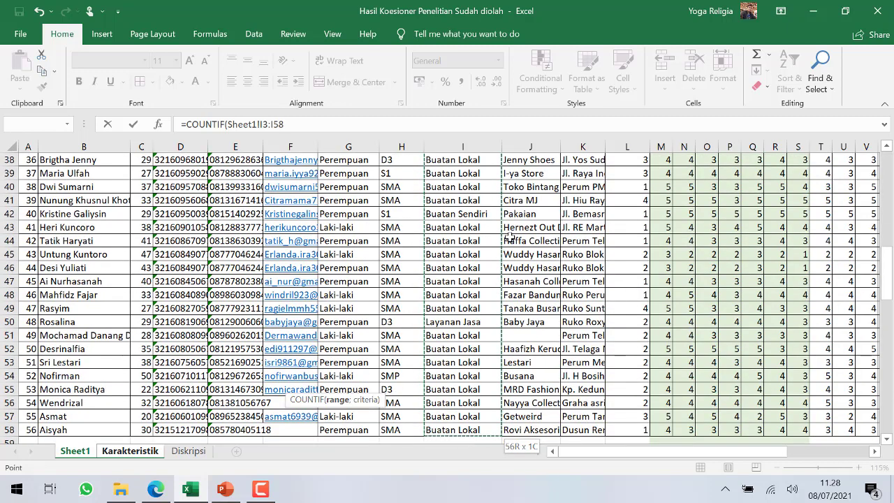
{"action": "key", "text": "F4"}
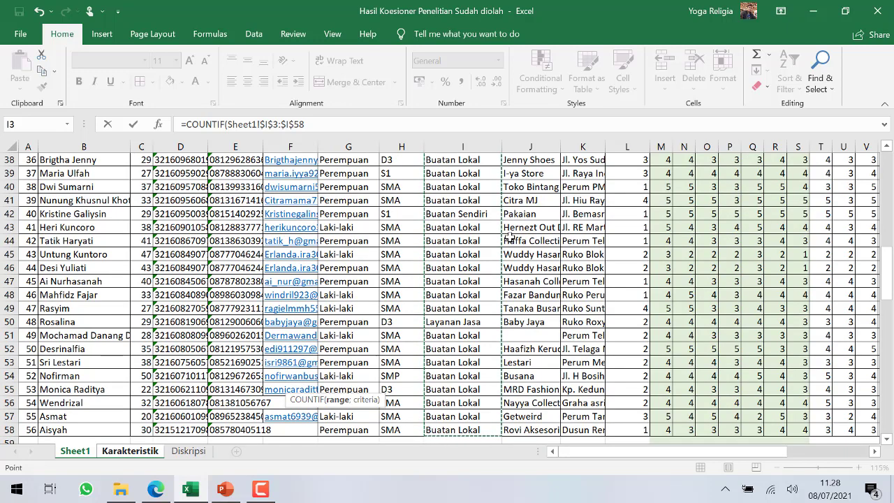
{"action": "type", "text": ";"}
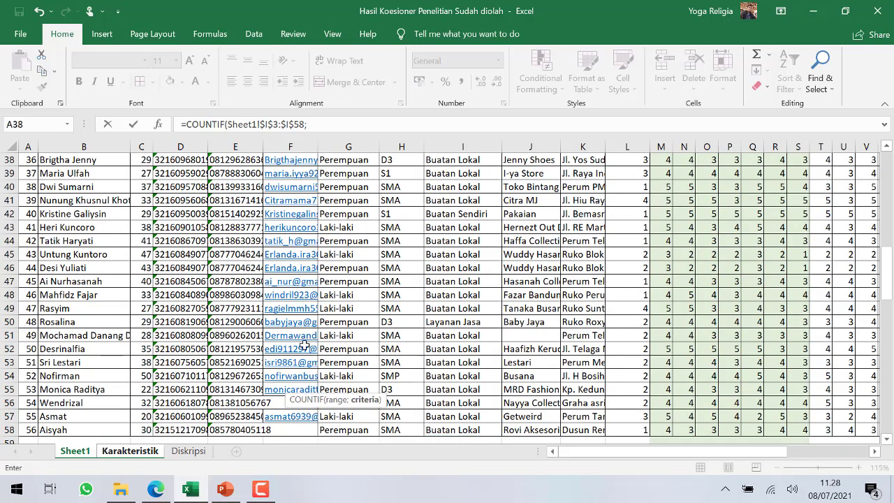
Step: Complete the Layanan Jasa COUNTIF formula in D15 with the category cell Karakteristik!C15 as its criterion
{"action": "left_click", "coordinate": [148, 453]}
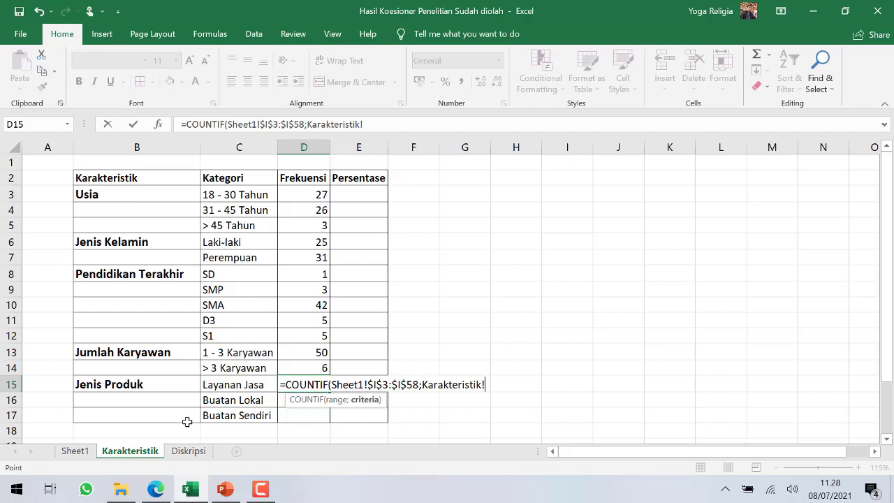
{"action": "left_click", "coordinate": [249, 386]}
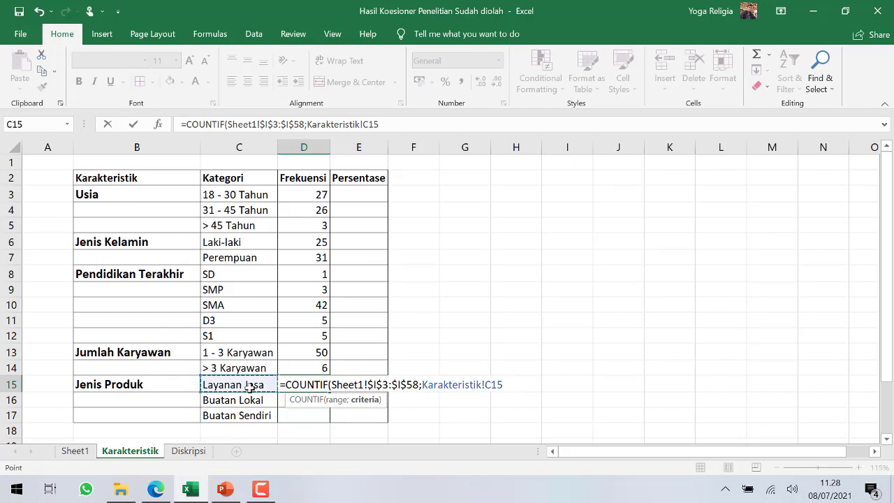
{"action": "type", "text": ")"}
{"action": "key", "text": "Return"}
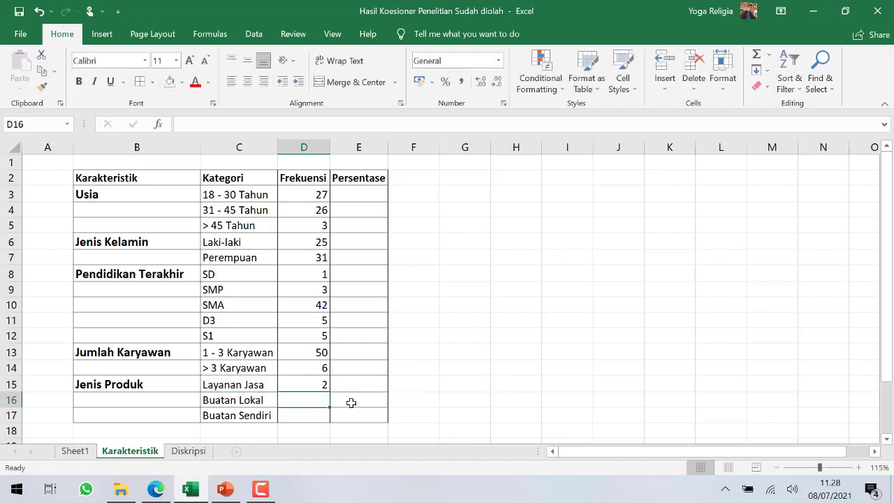
Step: Copy the Layanan Jasa COUNTIF formula down to the Buatan Lokal and Buatan Sendiri frequencies in D16:D17
{"action": "left_click", "coordinate": [316, 386]}
{"action": "double_click", "coordinate": [330, 393]}
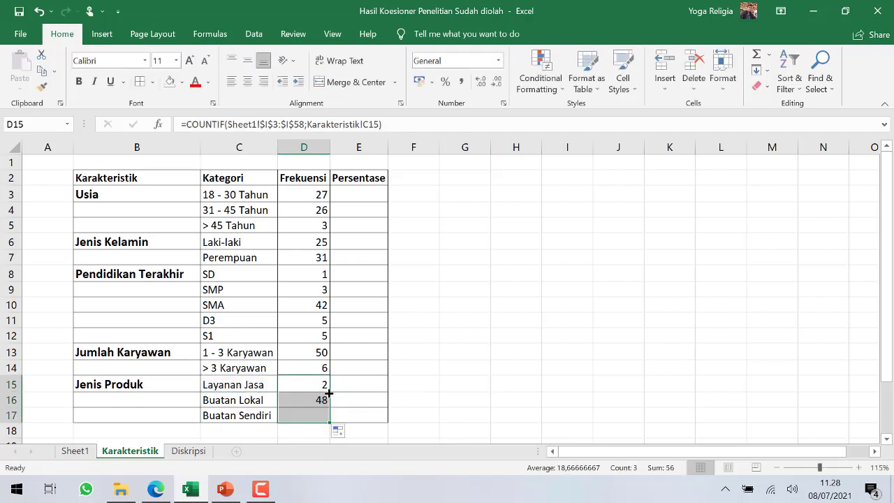
{"action": "left_click", "coordinate": [315, 418]}
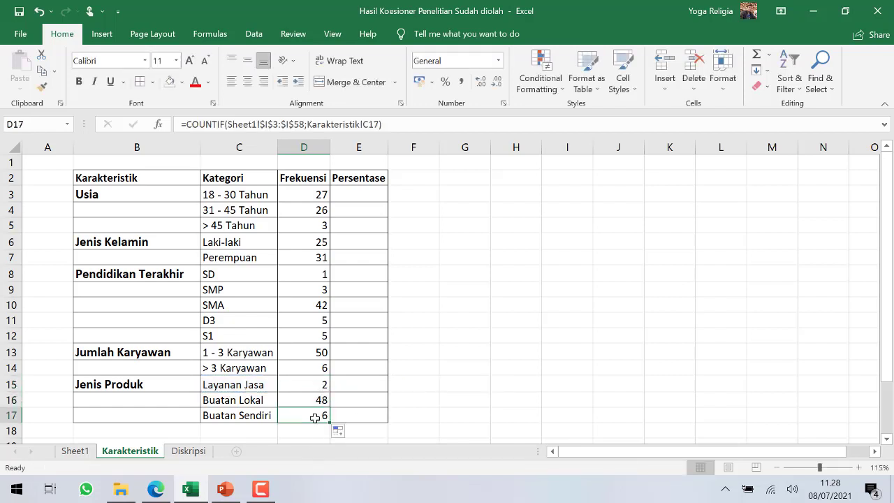
{"action": "left_click", "coordinate": [513, 331]}
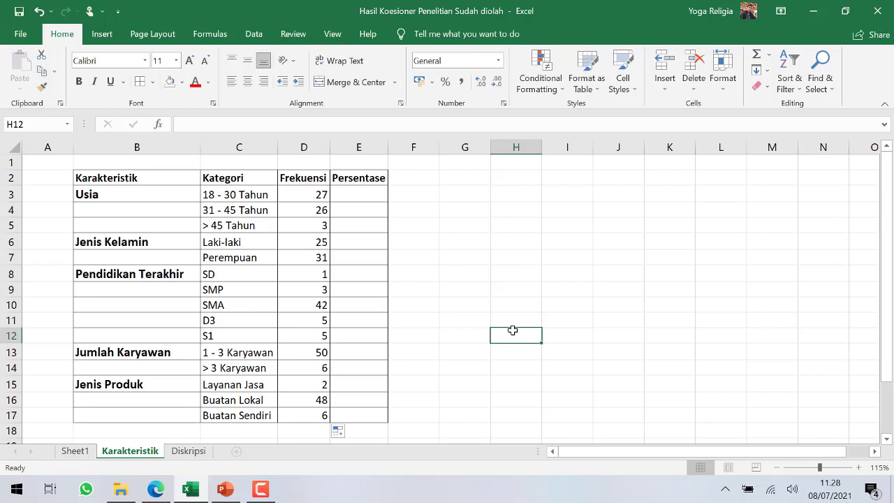
Step: Enter the percentage formula =(D3/56)*100 in E3 for the 18 - 30 Tahun category
{"action": "left_click", "coordinate": [369, 195]}
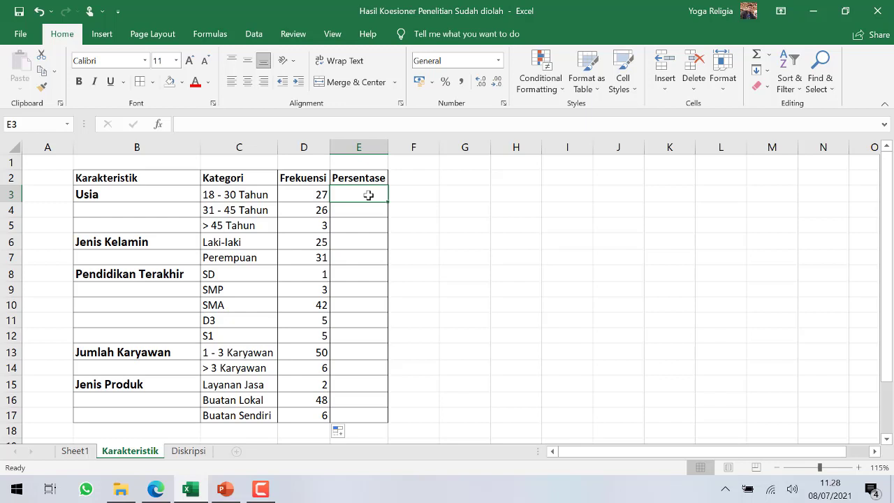
{"action": "type", "text": "="}
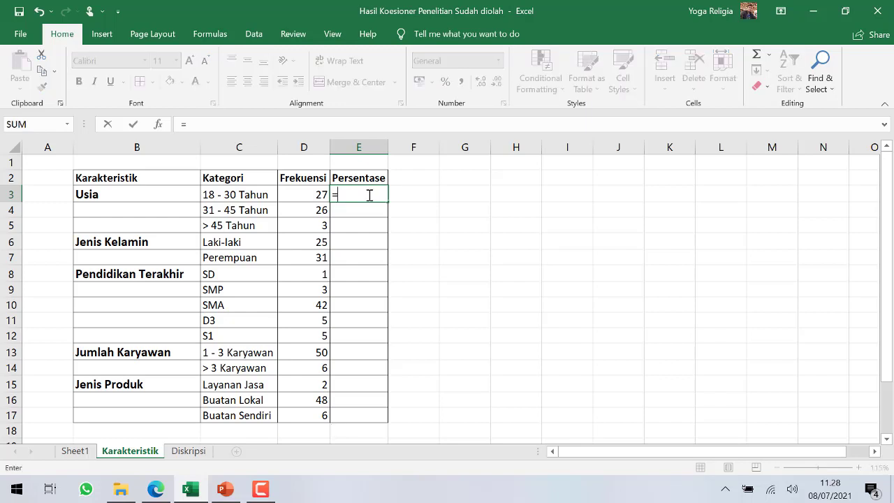
{"action": "type", "text": "("}
{"action": "left_click", "coordinate": [318, 196]}
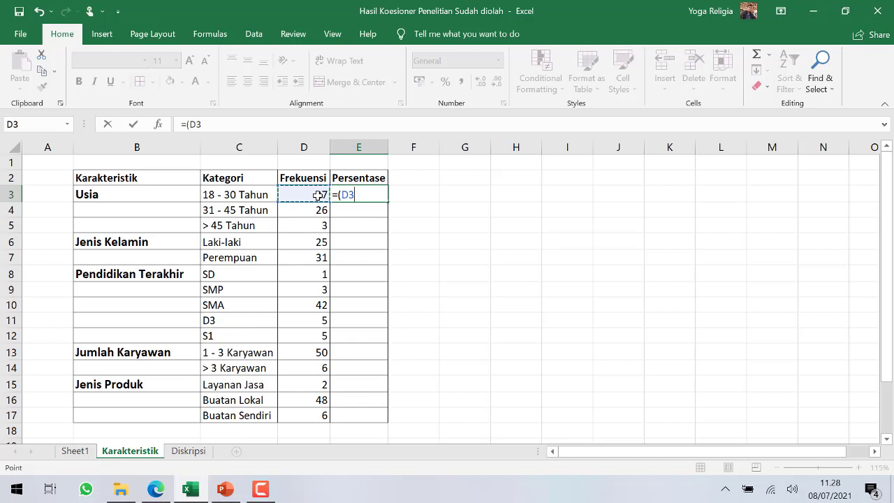
{"action": "type", "text": "/"}
{"action": "type", "text": "56)*1"}
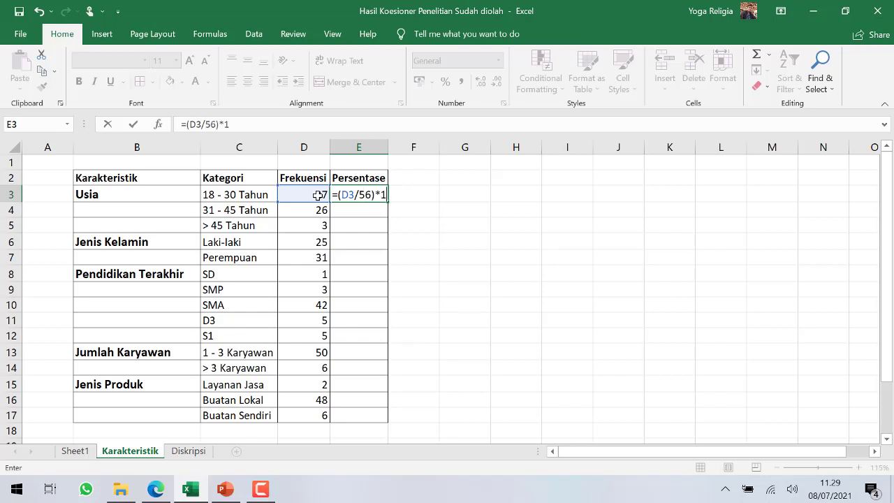
{"action": "type", "text": "00"}
{"action": "key", "text": "Return"}
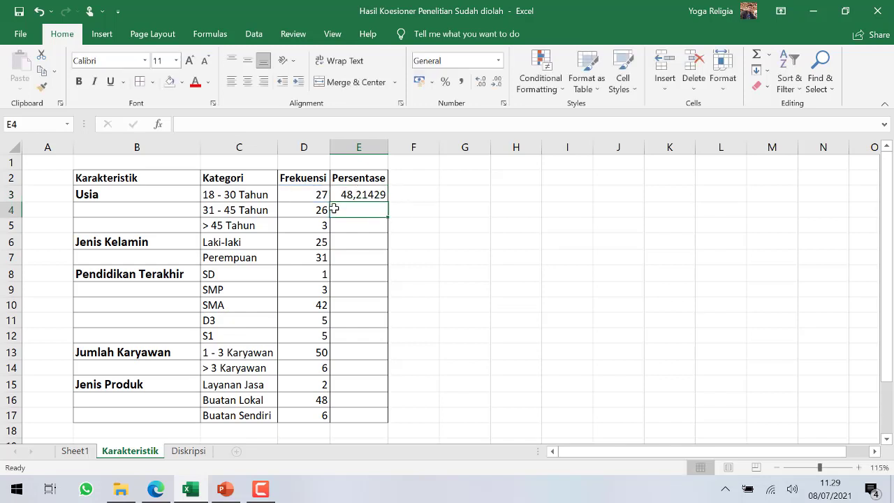
Step: Copy the percentage formula from E3 down to E17 and show the percentages with two decimal places
{"action": "left_click", "coordinate": [345, 195]}
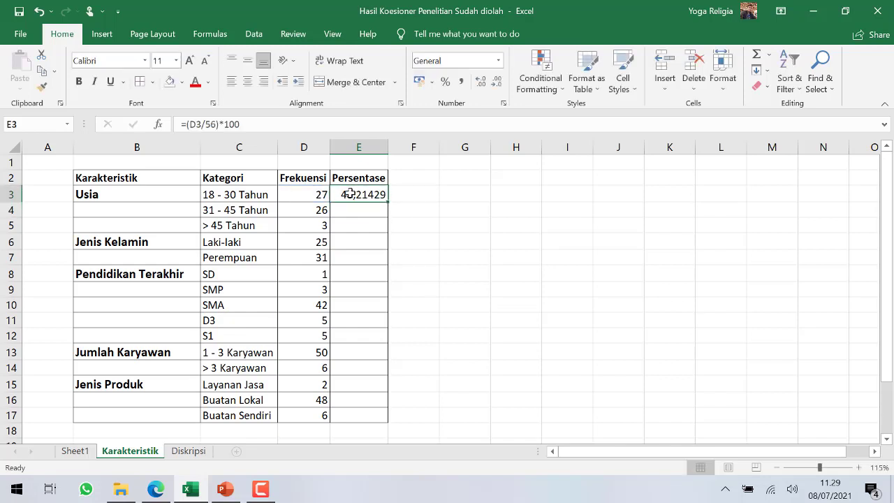
{"action": "double_click", "coordinate": [388, 200]}
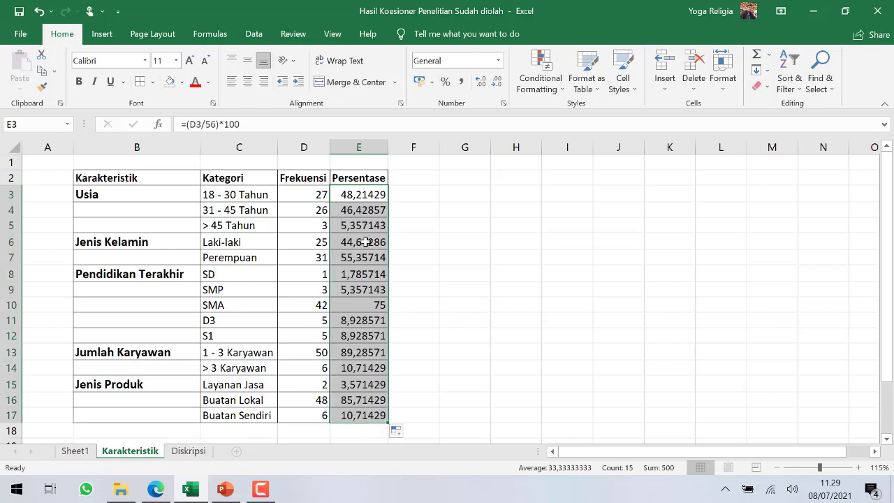
{"action": "left_click", "coordinate": [500, 92]}
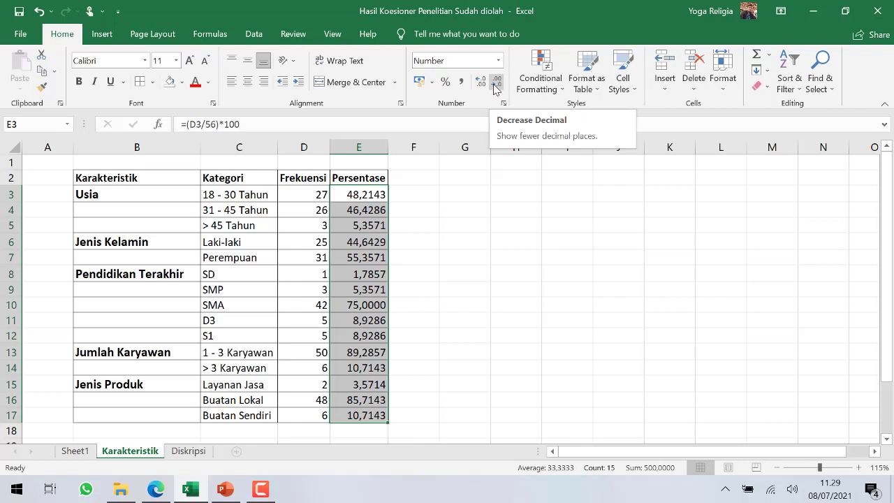
{"action": "left_click", "coordinate": [495, 86]}
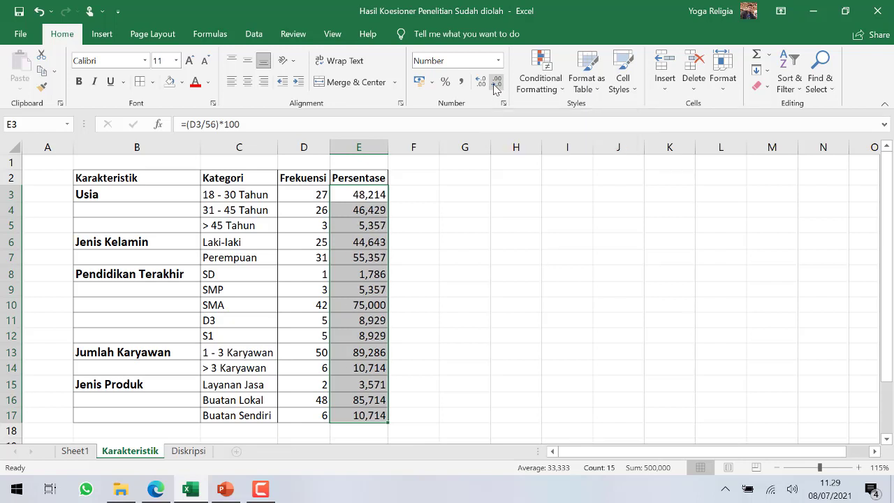
{"action": "left_click", "coordinate": [495, 86]}
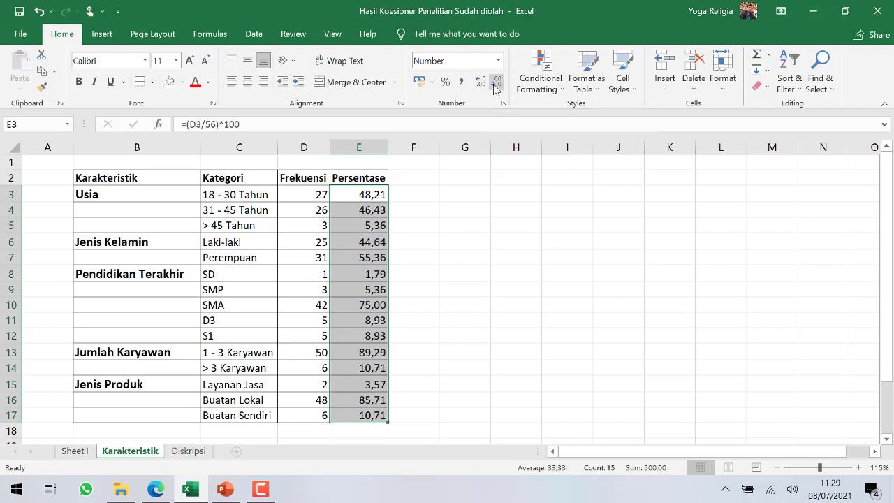
{"action": "left_click", "coordinate": [363, 243]}
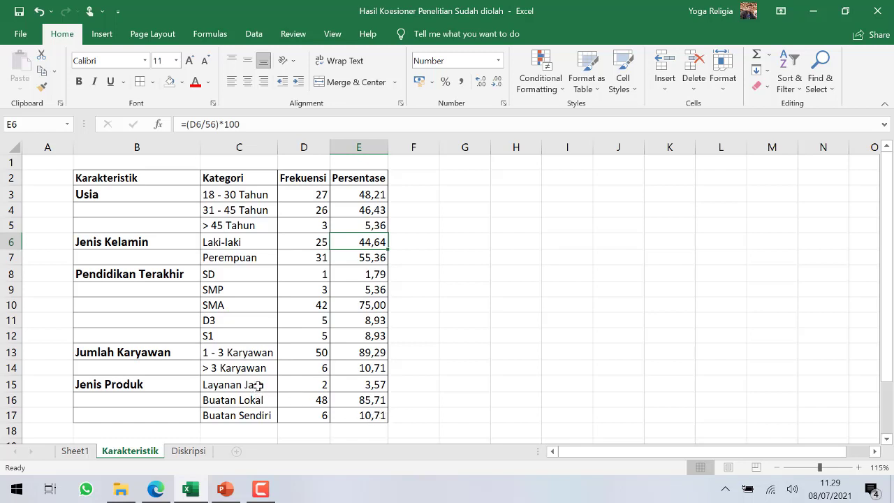
{"action": "left_click_drag", "start_coordinate": [258, 386], "coordinate": [356, 416]}
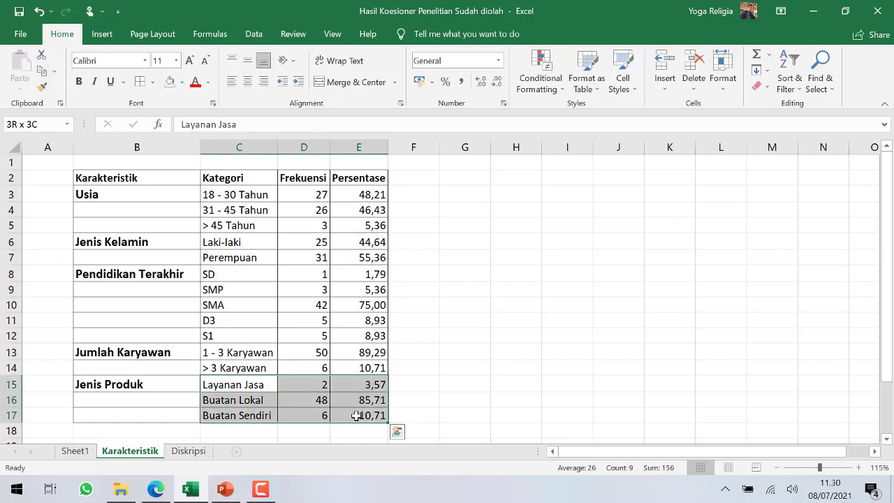
{"action": "left_click", "coordinate": [259, 192]}
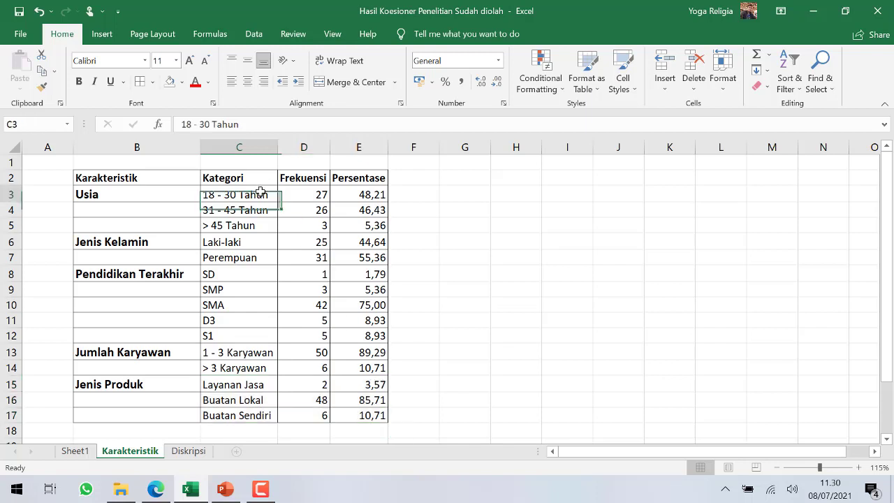
{"action": "left_click_drag", "start_coordinate": [260, 193], "coordinate": [366, 226]}
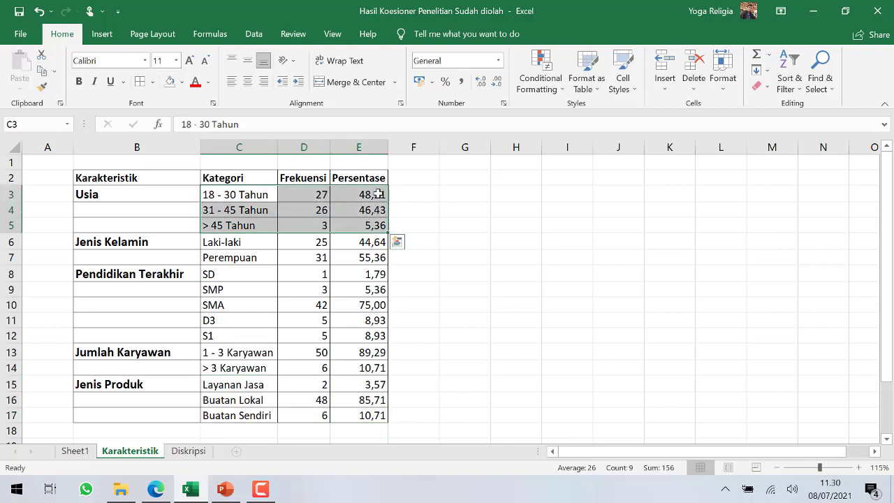
{"action": "left_click", "coordinate": [375, 193]}
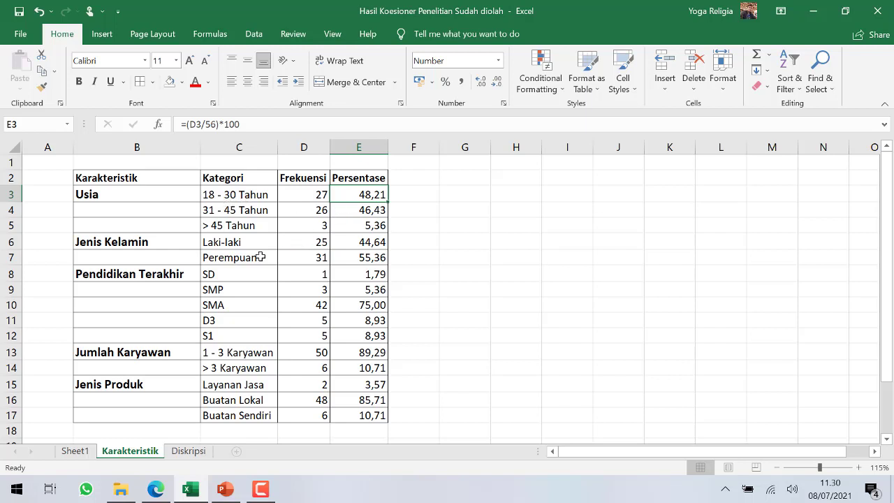
{"action": "left_click", "coordinate": [360, 258]}
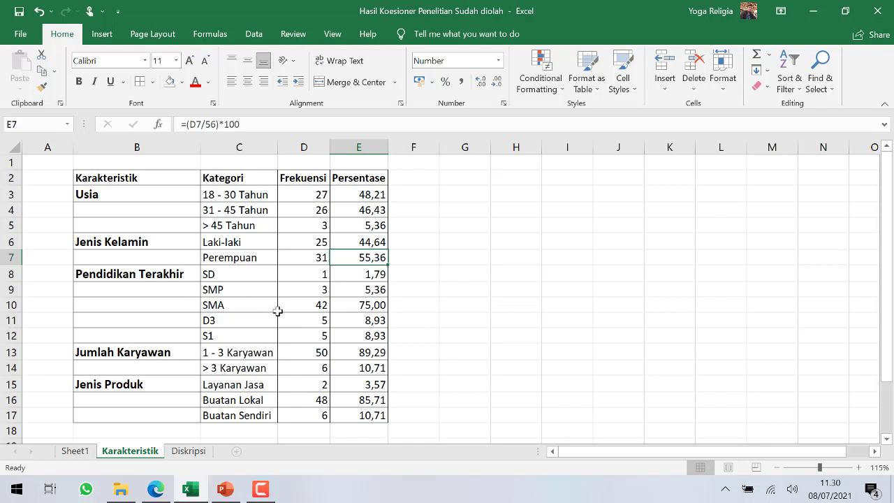
{"action": "left_click", "coordinate": [346, 303]}
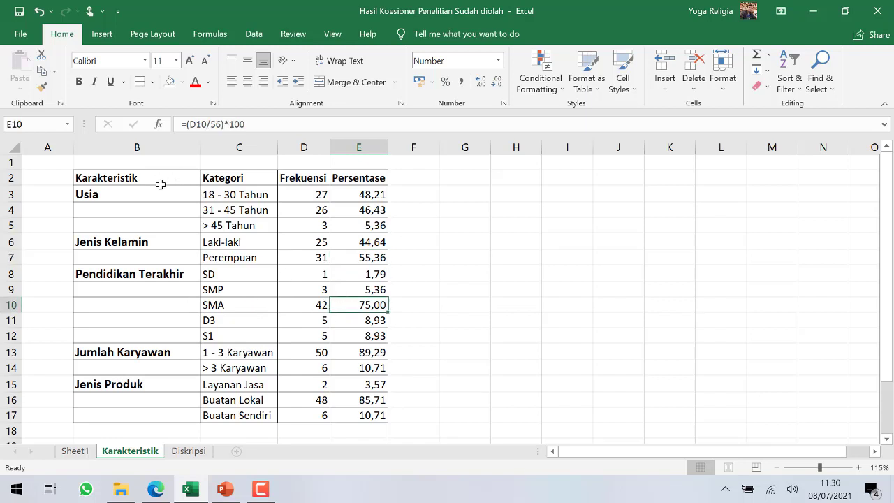
{"action": "left_click", "coordinate": [177, 201]}
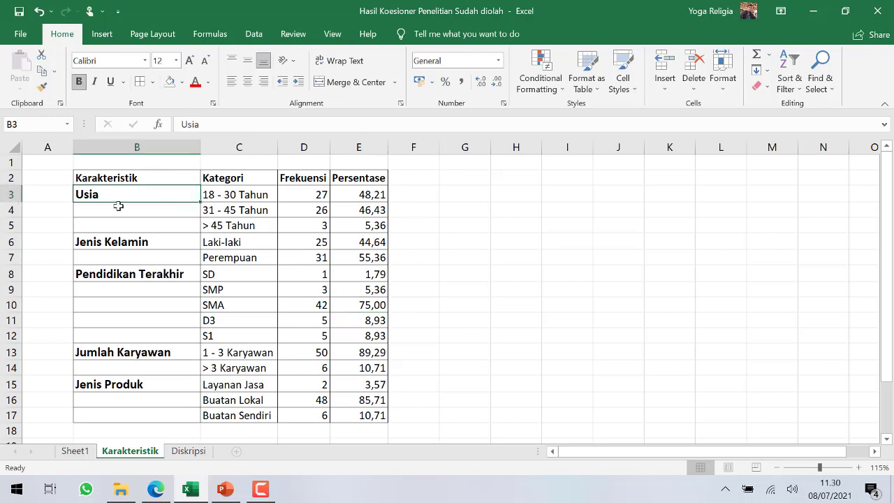
Step: Merge and center each characteristic label in column B over its category rows: B3:B5, B6:B7, B8:B12, B13:B14 and B15:B17
{"action": "mouse_move", "coordinate": [95, 197]}
{"action": "left_mouse_down"}
{"action": "mouse_move", "coordinate": [108, 231]}
{"action": "mouse_move", "coordinate": [118, 225]}
{"action": "left_mouse_up"}
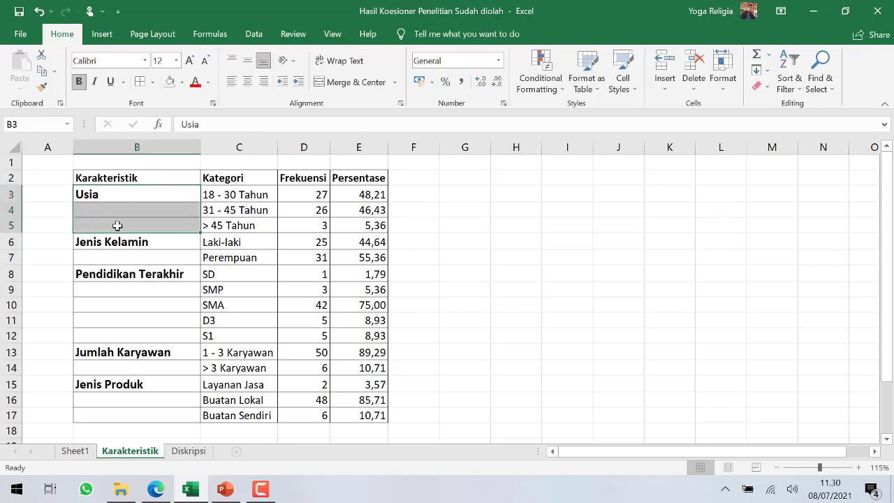
{"action": "left_click", "coordinate": [340, 83]}
{"action": "left_click_drag", "start_coordinate": [155, 243], "coordinate": [159, 256]}
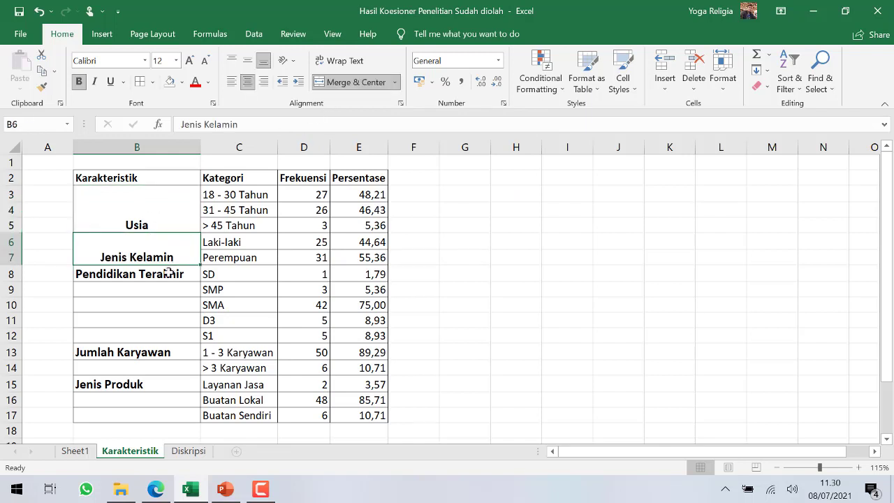
{"action": "left_click", "coordinate": [171, 273]}
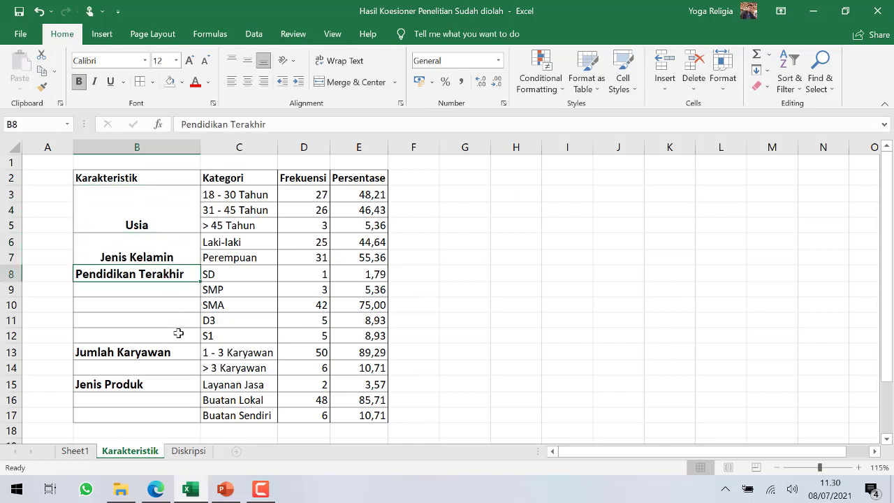
{"action": "left_click_drag", "start_coordinate": [178, 333], "coordinate": [179, 335]}
{"action": "left_click", "coordinate": [353, 83]}
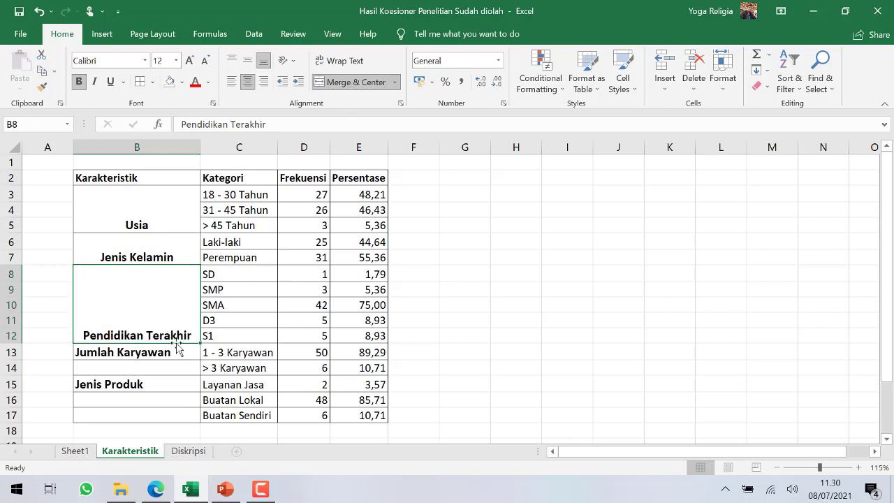
{"action": "left_click", "coordinate": [162, 365]}
{"action": "left_click_drag", "start_coordinate": [166, 367], "coordinate": [167, 354]}
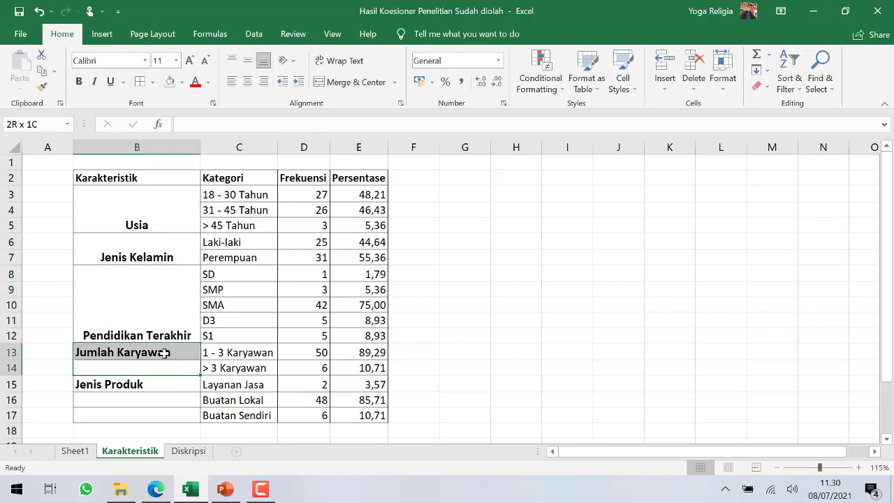
{"action": "left_click", "coordinate": [339, 84]}
{"action": "mouse_move", "coordinate": [170, 384]}
{"action": "left_mouse_down"}
{"action": "mouse_move", "coordinate": [161, 411]}
{"action": "mouse_move", "coordinate": [171, 392]}
{"action": "left_mouse_up"}
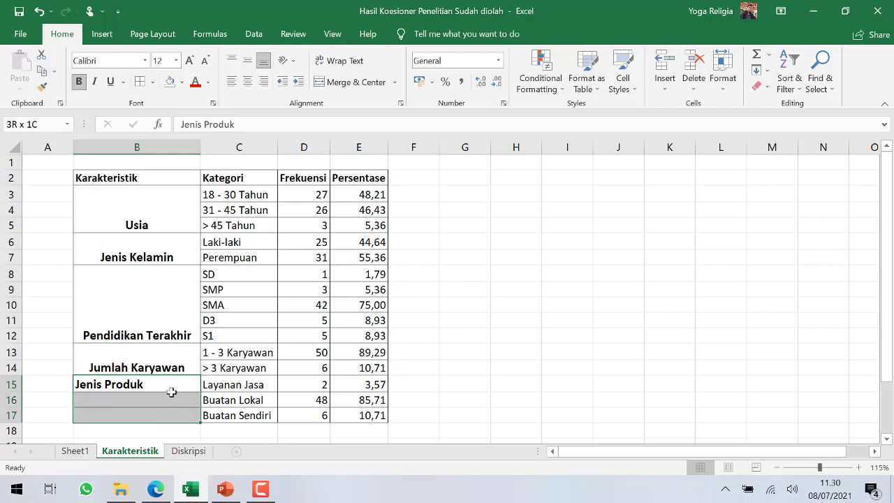
{"action": "left_click", "coordinate": [353, 82]}
Step: Align the merged characteristic labels in B3:B17 to the left and top of their cells
{"action": "left_click", "coordinate": [160, 202]}
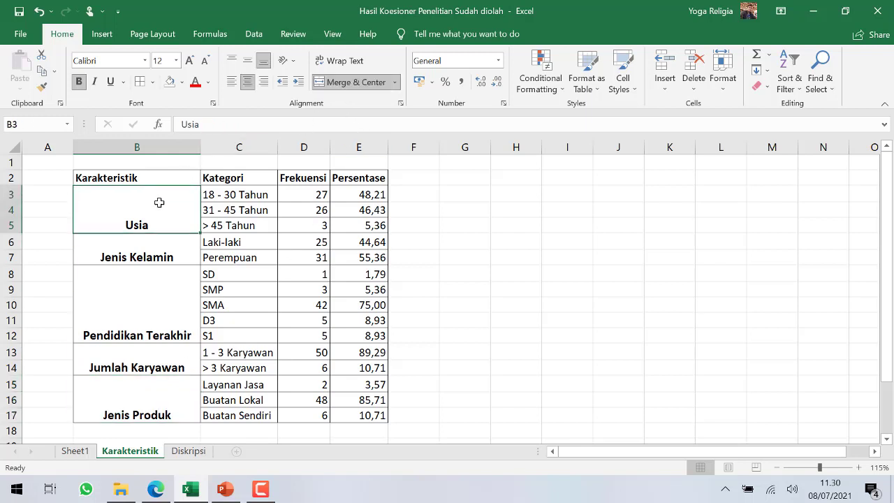
{"action": "left_click", "coordinate": [159, 395], "text": "shift"}
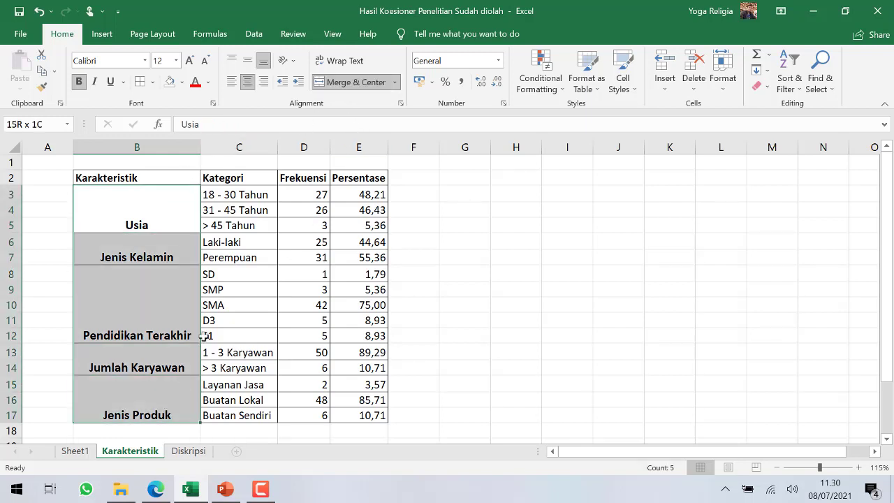
{"action": "left_click", "coordinate": [232, 82]}
{"action": "left_click", "coordinate": [232, 61]}
{"action": "left_click", "coordinate": [148, 331]}
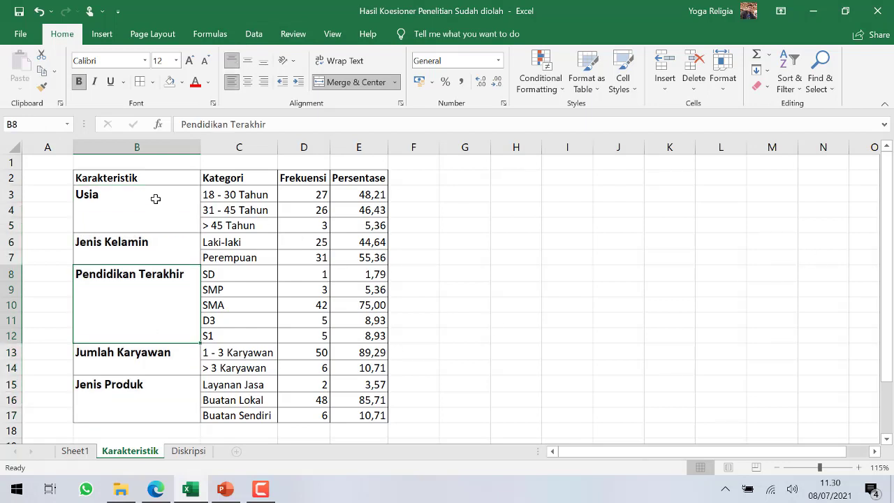
Step: Shade the Usia, Pendidikan Terakhir and Jenis Produk row groups light gray across columns B to E
{"action": "left_click", "coordinate": [156, 199]}
{"action": "left_click_drag", "start_coordinate": [369, 218], "coordinate": [369, 224]}
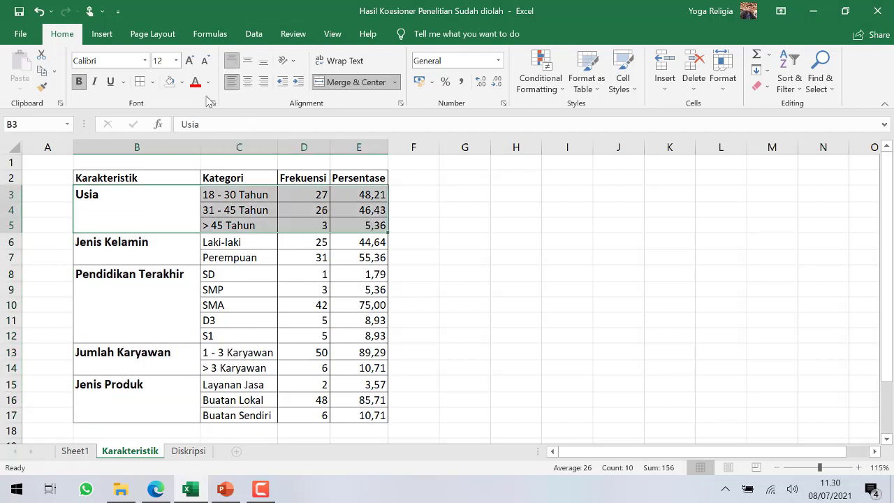
{"action": "left_click", "coordinate": [182, 82]}
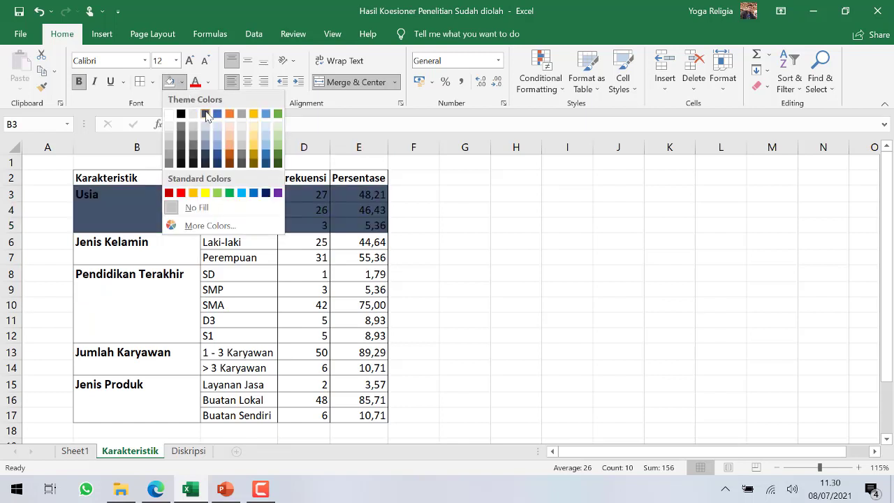
{"action": "left_click", "coordinate": [196, 117]}
{"action": "left_click_drag", "start_coordinate": [179, 287], "coordinate": [371, 337]}
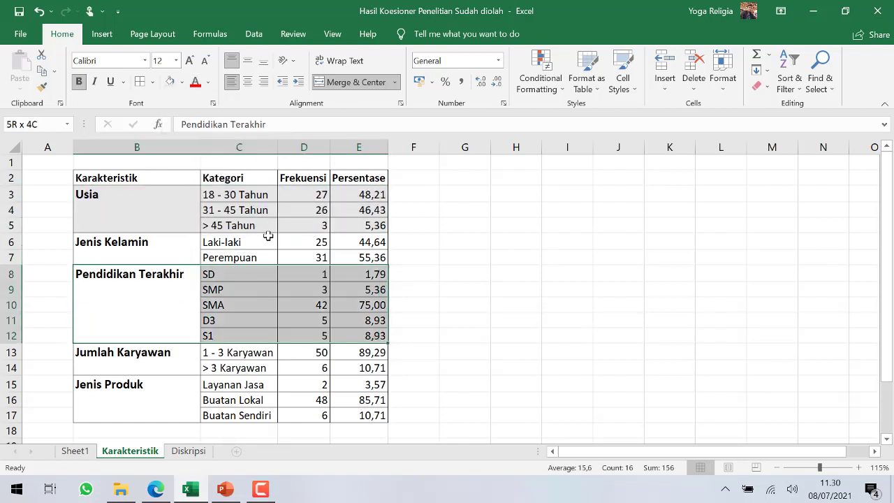
{"action": "left_click", "coordinate": [170, 82]}
{"action": "left_click", "coordinate": [167, 397]}
{"action": "left_click", "coordinate": [343, 415], "text": "shift"}
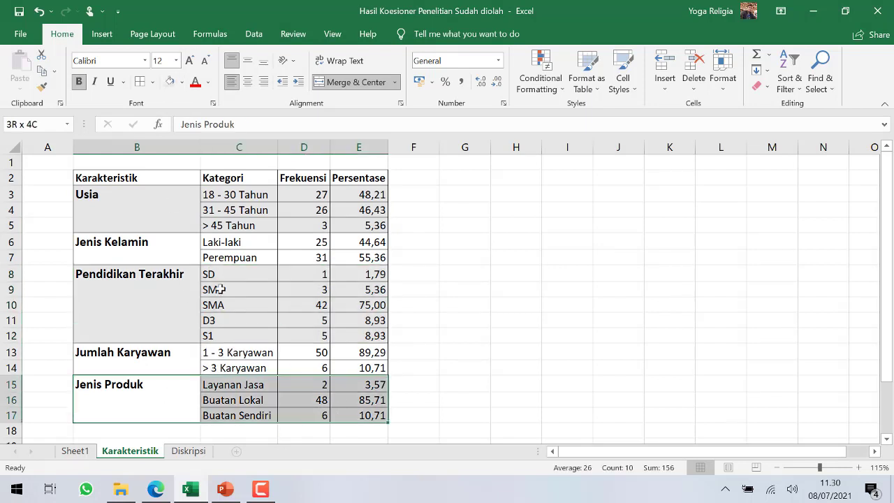
{"action": "left_click", "coordinate": [171, 82]}
{"action": "left_click", "coordinate": [464, 289]}
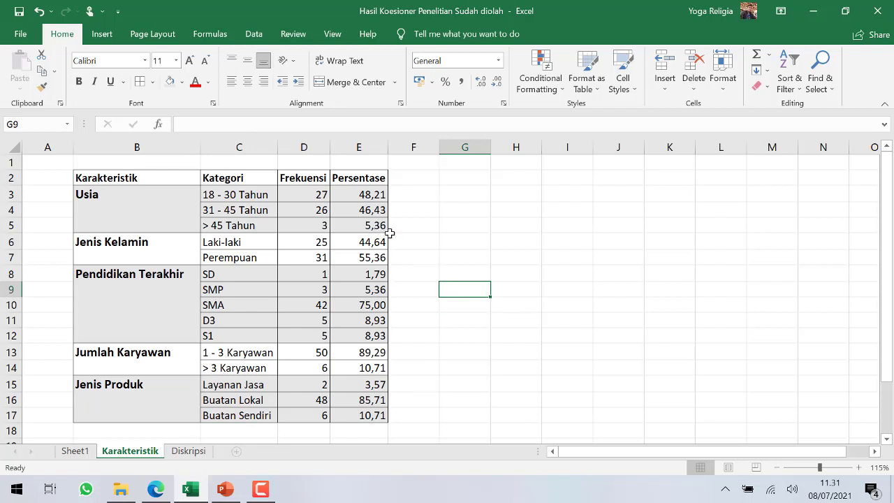
Step: Open Word and create a blank document
{"action": "key", "text": "super"}
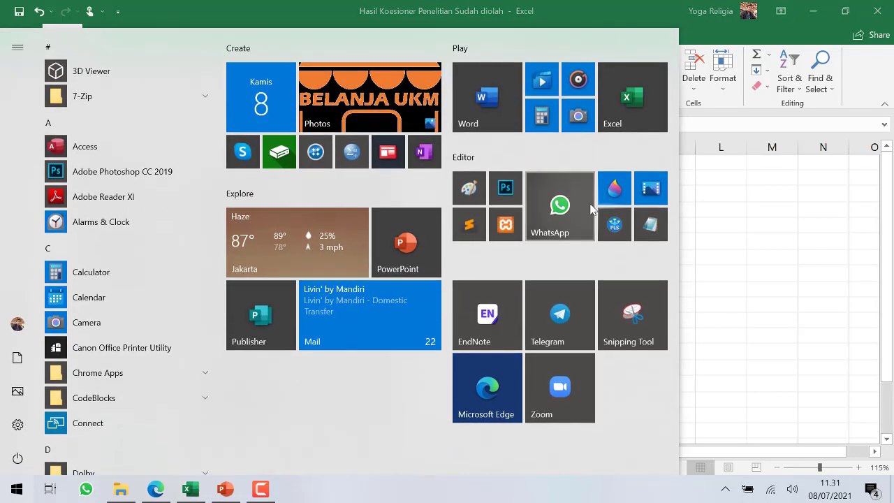
{"action": "left_click", "coordinate": [509, 112]}
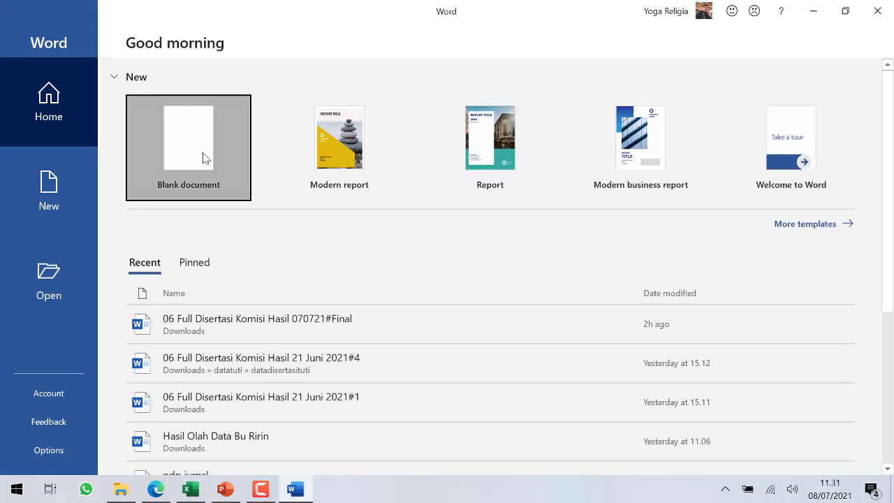
{"action": "left_click", "coordinate": [204, 155]}
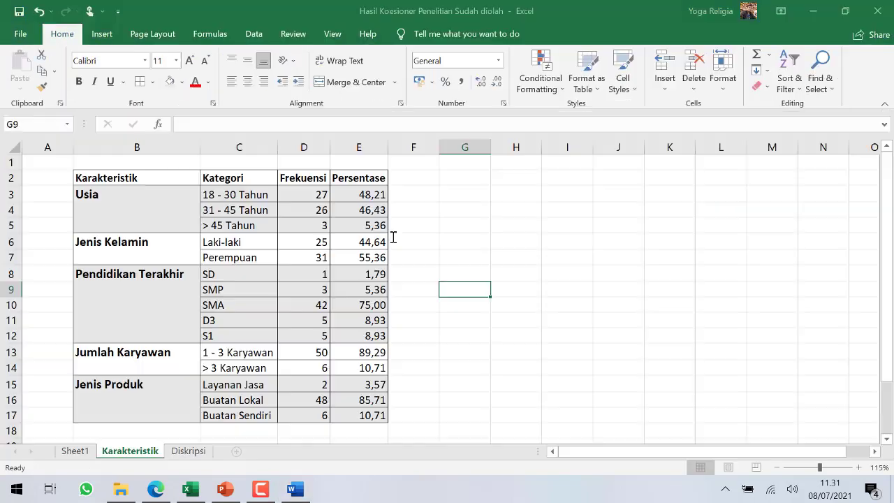
Step: Copy the table B2:E17 from the Excel Karakteristik sheet and paste it into the blank Word document, keeping the source formatting
{"action": "key", "text": "alt+Tab"}
{"action": "left_click", "coordinate": [123, 181]}
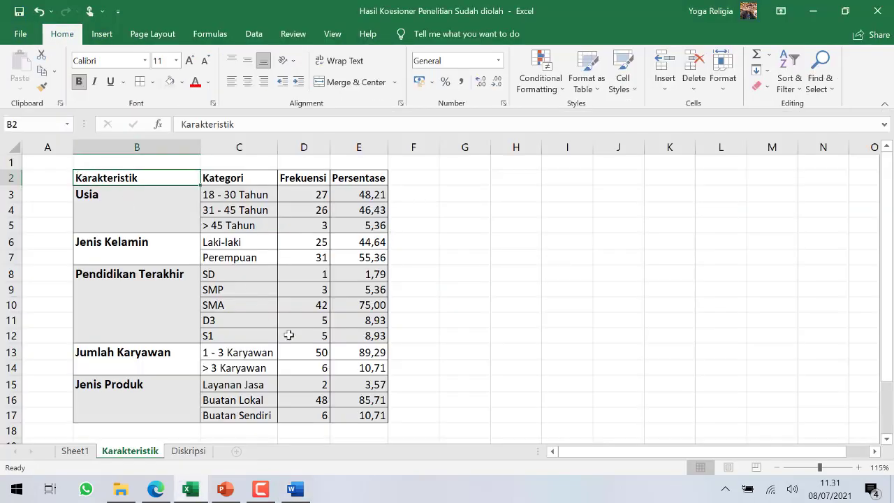
{"action": "left_click", "coordinate": [364, 416], "text": "shift"}
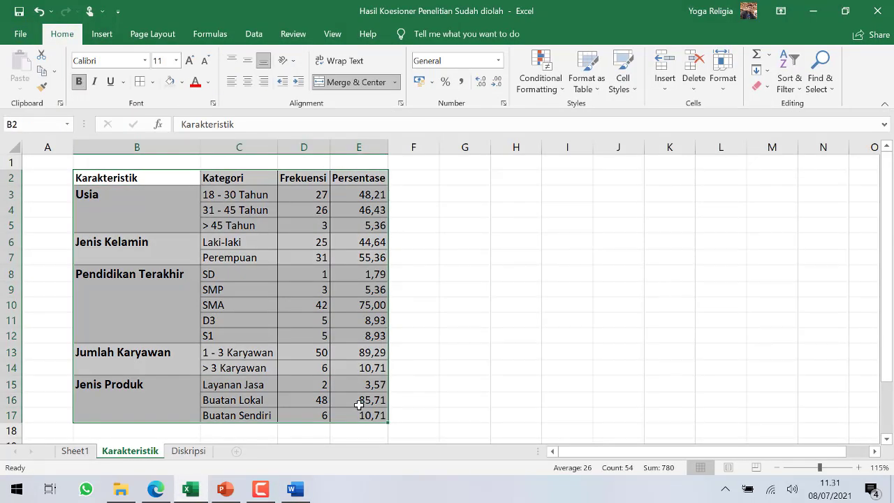
{"action": "key", "text": "ctrl+c"}
{"action": "key", "text": "alt+Tab"}
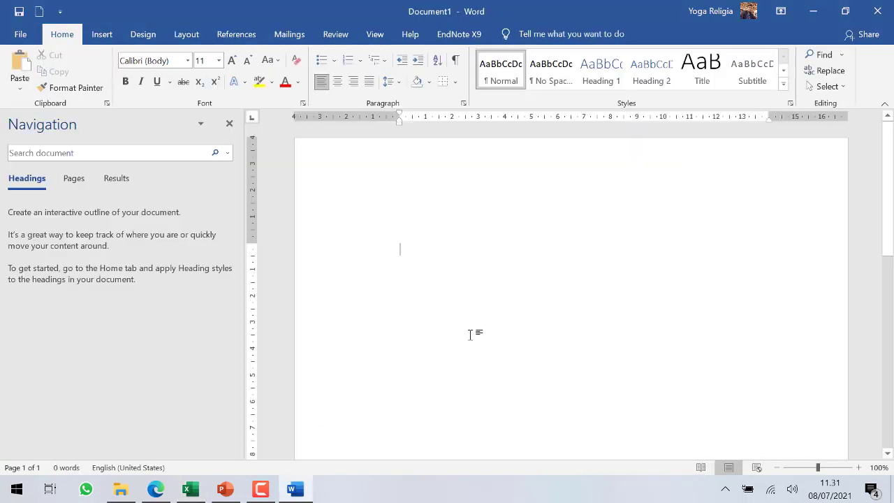
{"action": "right_click", "coordinate": [409, 250]}
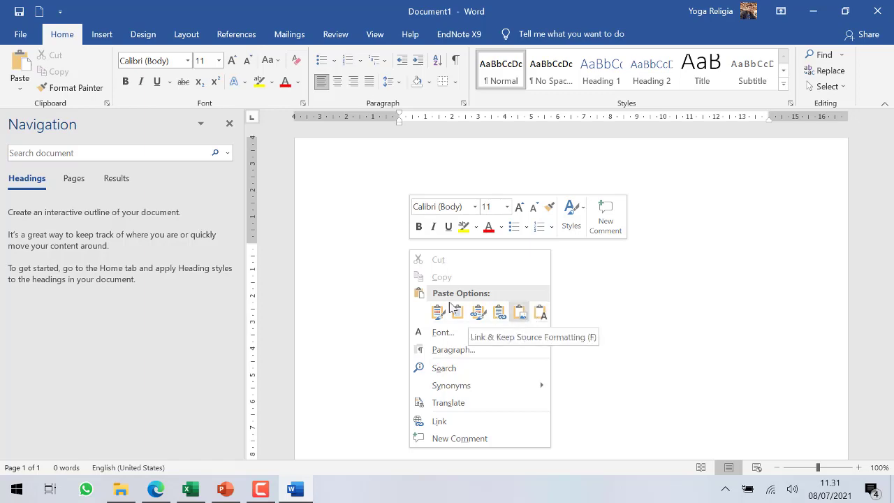
{"action": "left_click", "coordinate": [438, 312]}
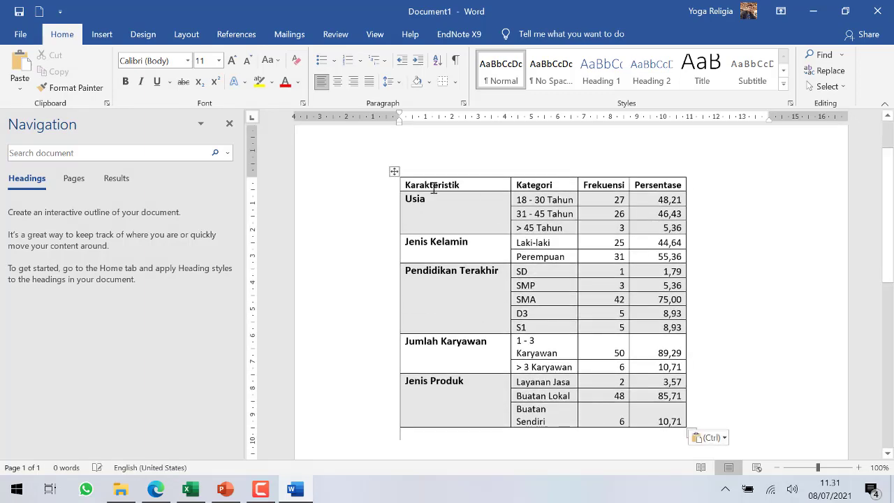
Step: Fit the pasted table to the page width with AutoFit Window and dismiss the Office license notice
{"action": "left_click", "coordinate": [395, 173]}
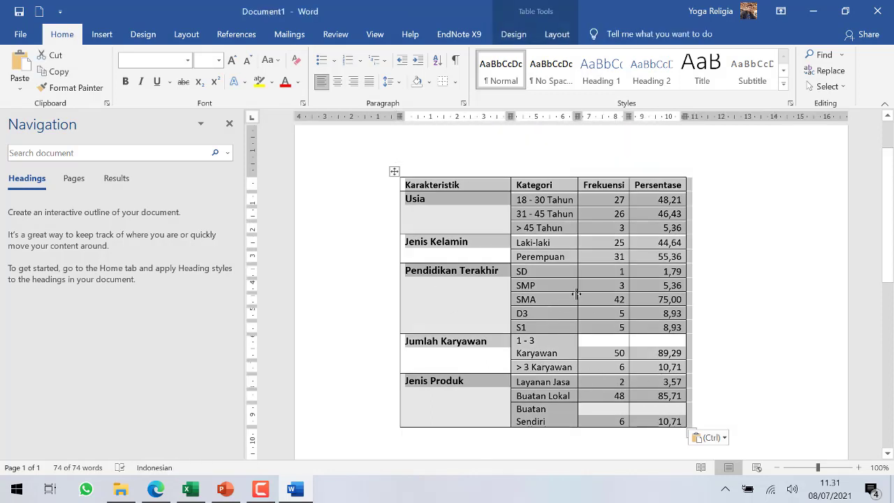
{"action": "left_click", "coordinate": [499, 245]}
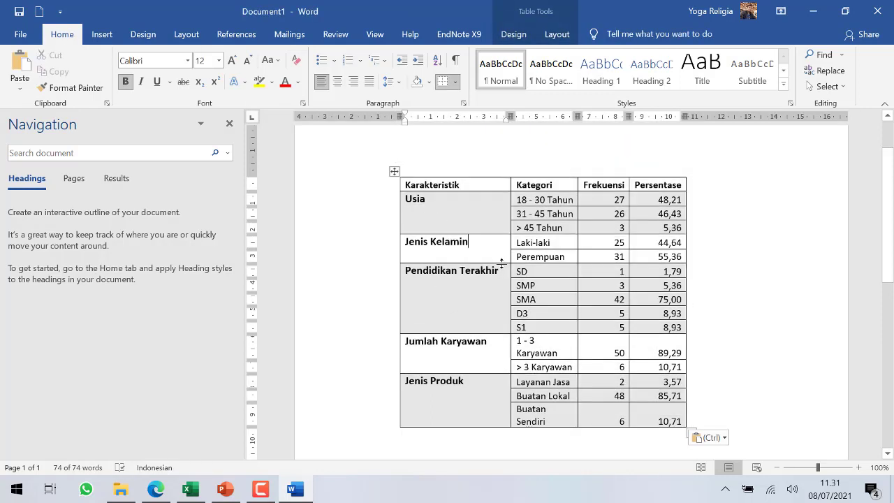
{"action": "left_click", "coordinate": [394, 172]}
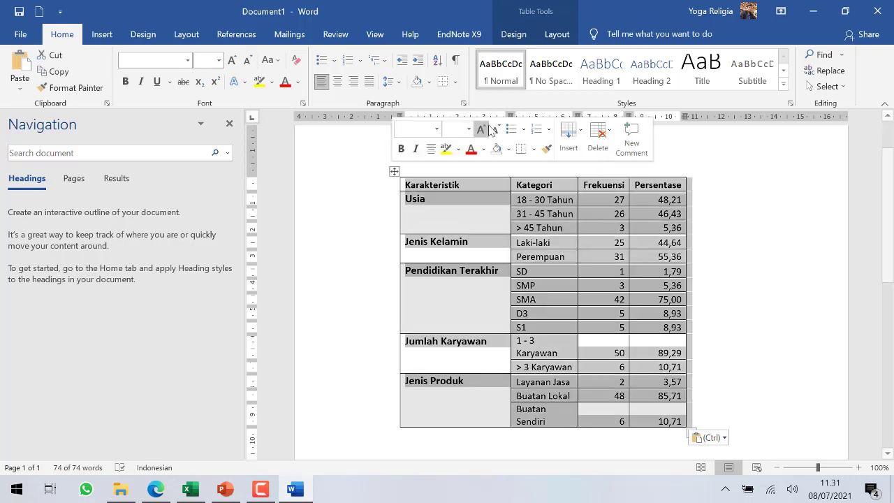
{"action": "left_click", "coordinate": [523, 42]}
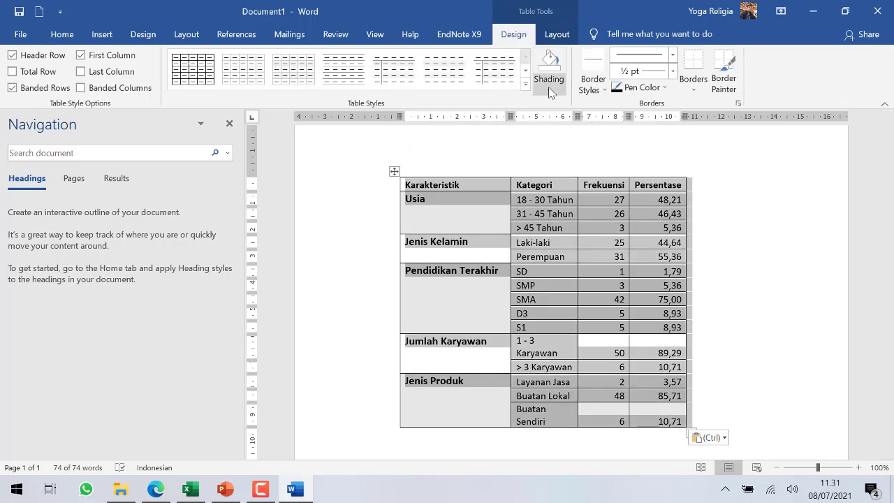
{"action": "left_click", "coordinate": [569, 39]}
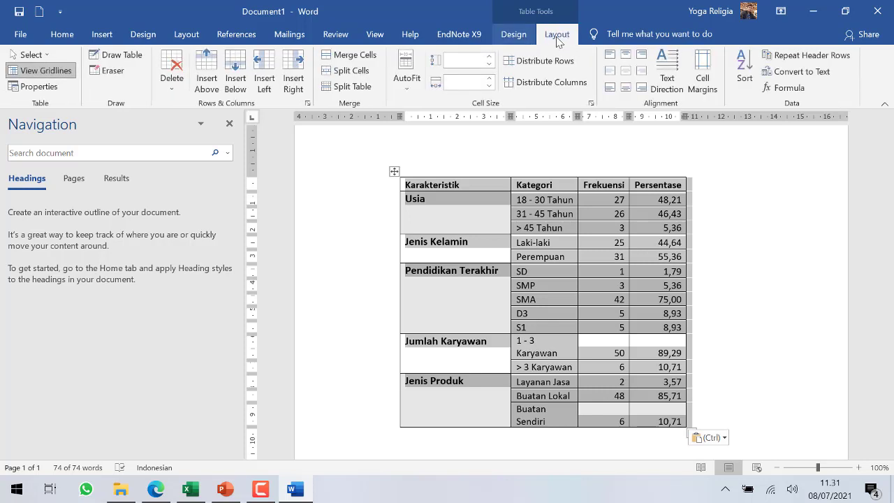
{"action": "left_click", "coordinate": [410, 94]}
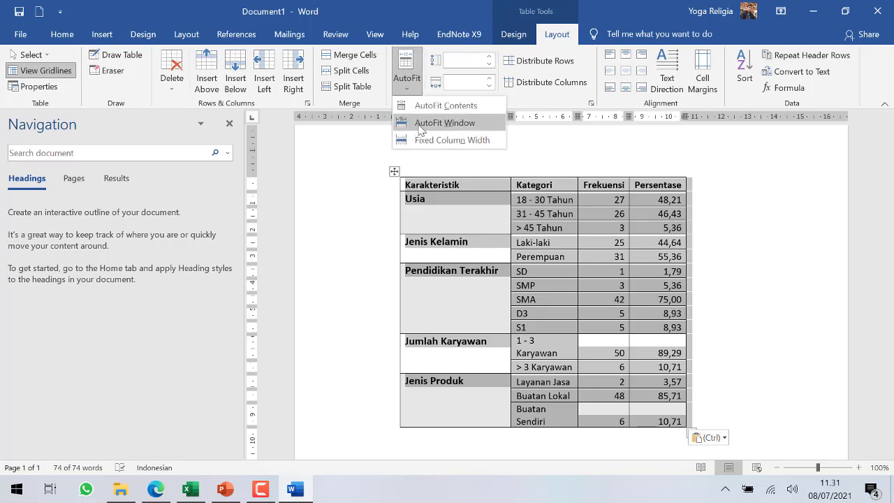
{"action": "left_click", "coordinate": [444, 123]}
{"action": "left_click", "coordinate": [626, 244]}
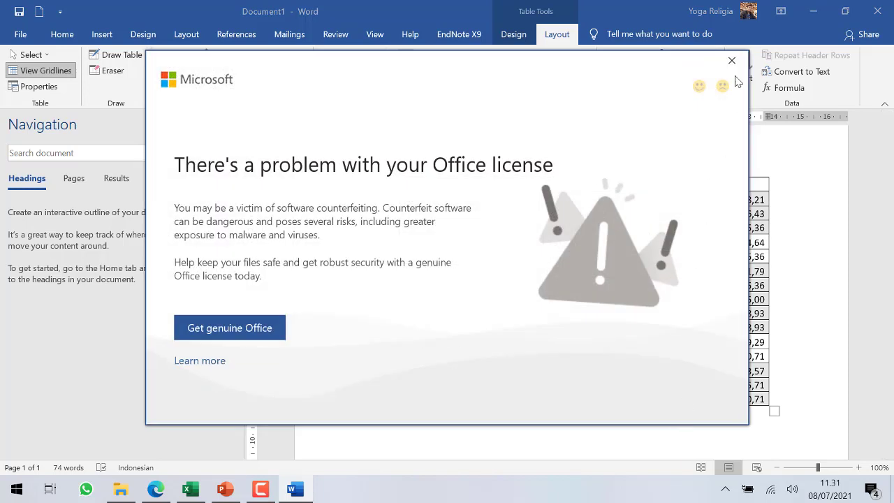
{"action": "left_click", "coordinate": [731, 61]}
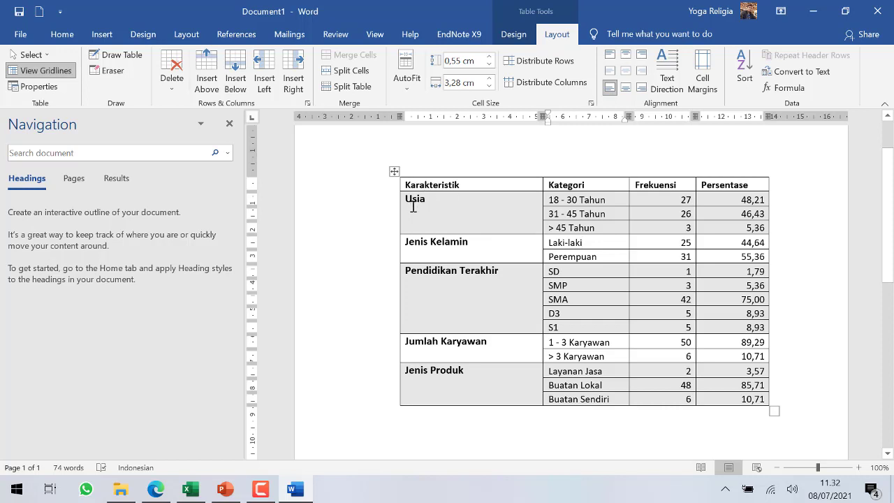
Step: Set the text of the whole pasted table to Times New Roman, size 12
{"action": "left_click", "coordinate": [394, 171]}
{"action": "left_click", "coordinate": [406, 74]}
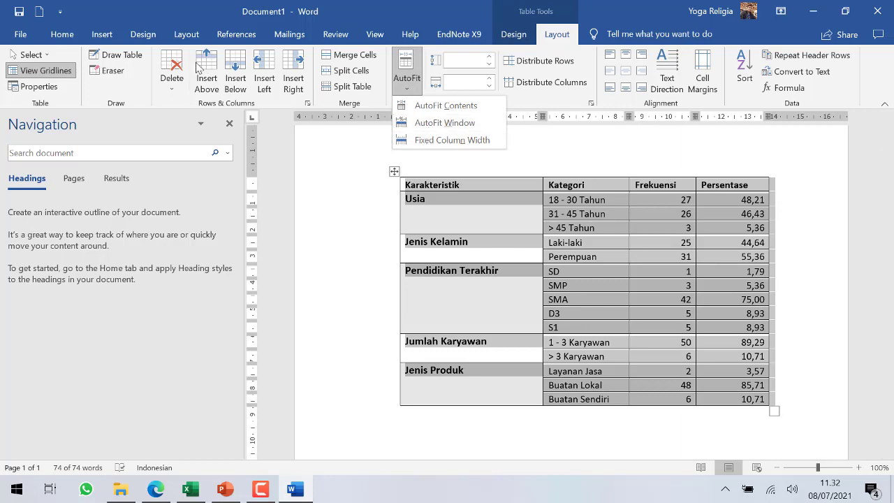
{"action": "left_click", "coordinate": [73, 37]}
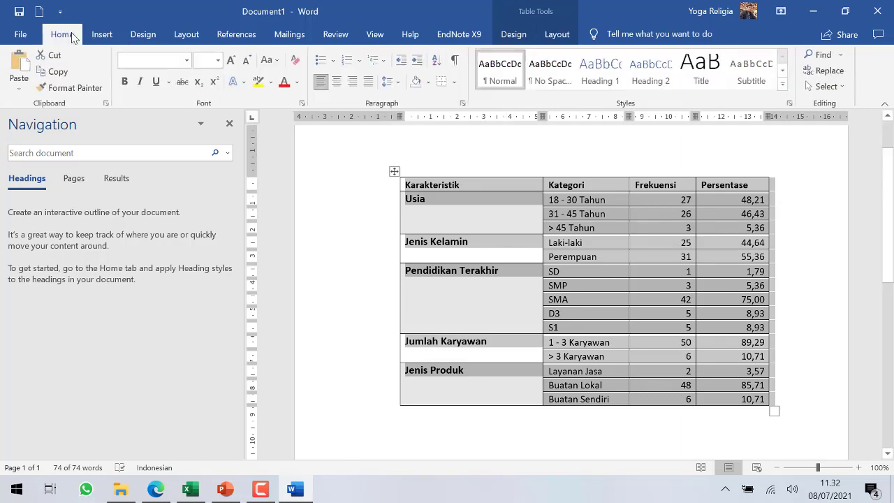
{"action": "left_click", "coordinate": [187, 65]}
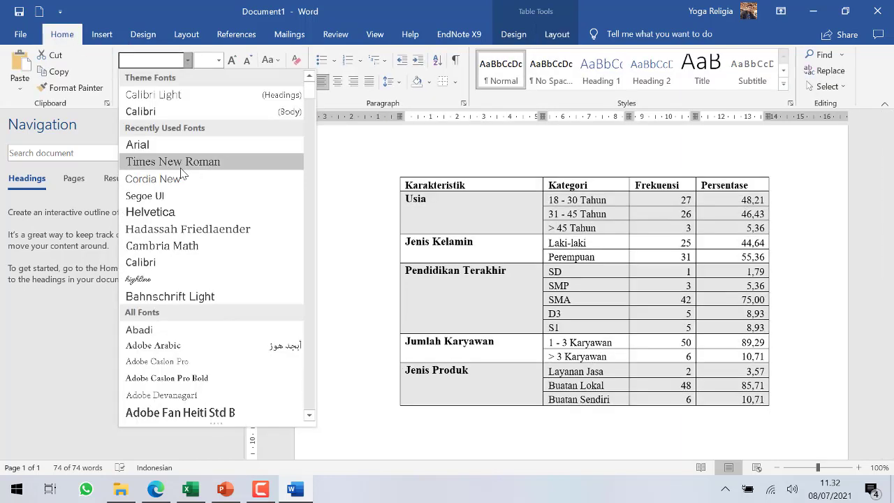
{"action": "left_click", "coordinate": [180, 166]}
{"action": "left_click", "coordinate": [218, 61]}
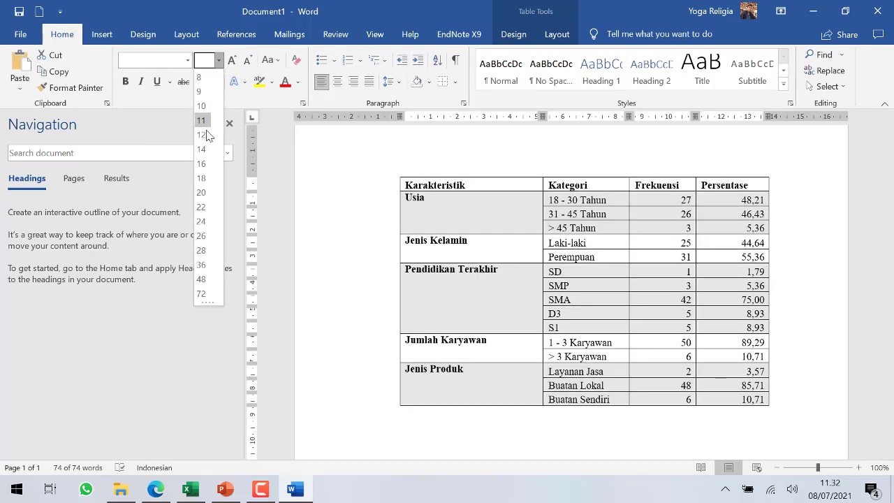
{"action": "left_click", "coordinate": [207, 135]}
{"action": "left_click", "coordinate": [519, 317]}
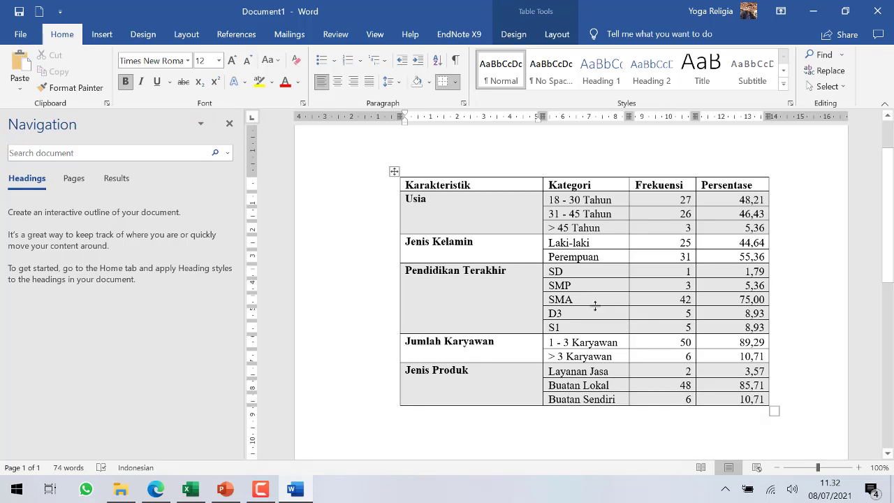
Step: Center the values in the Frekuensi and Persentase columns below the header row
{"action": "left_click_drag", "start_coordinate": [674, 203], "coordinate": [763, 400]}
{"action": "left_click", "coordinate": [337, 82]}
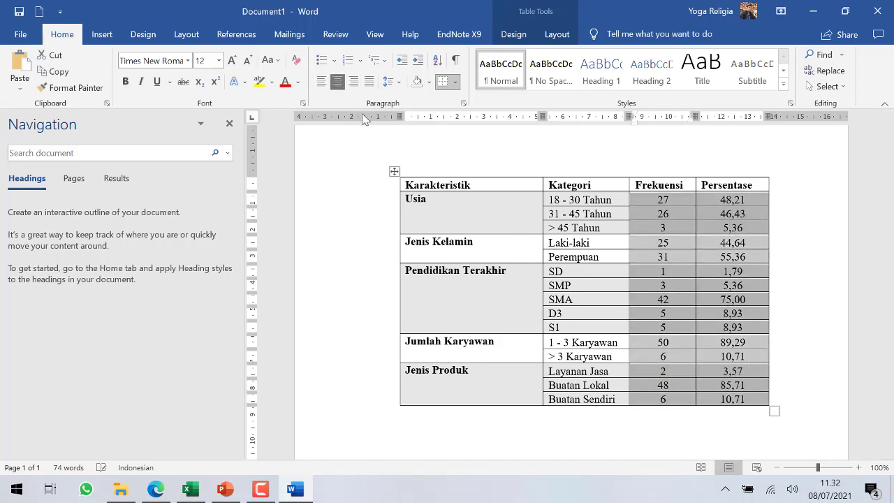
{"action": "left_click", "coordinate": [661, 286]}
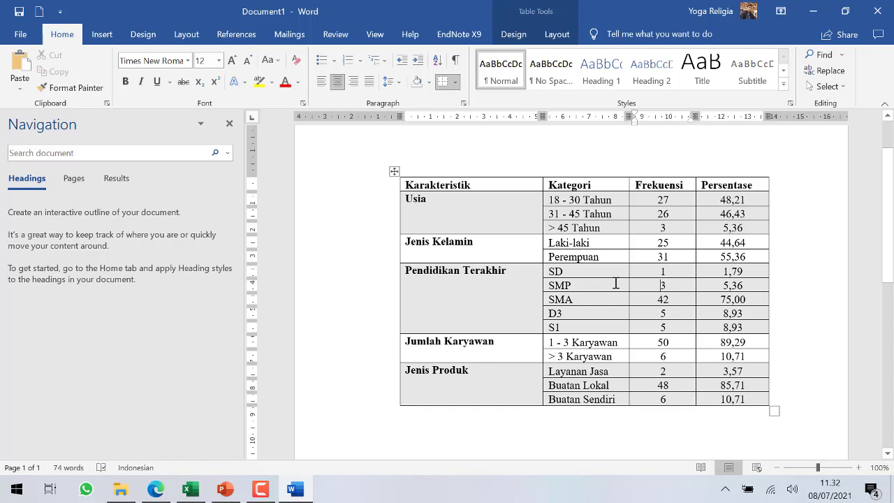
Step: Switch to the Excel workbook and examine the X1, X2, X3 and Y1 response columns on Sheet1
{"action": "key", "text": "alt+Tab"}
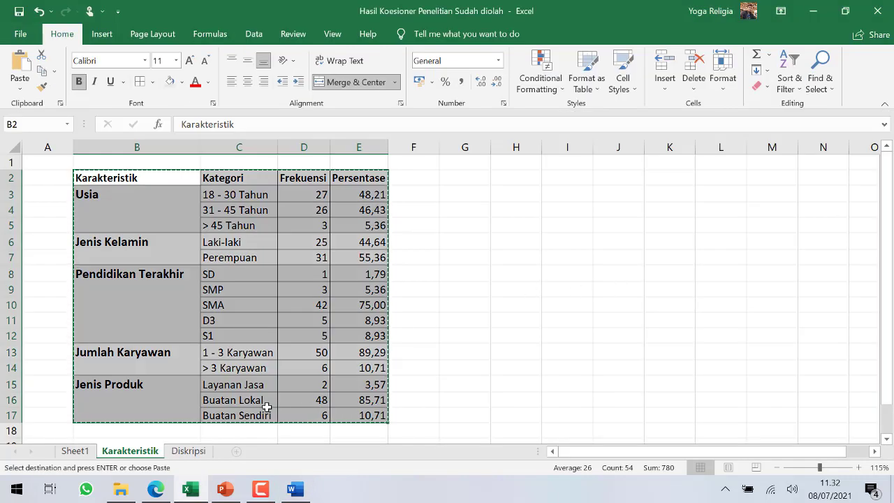
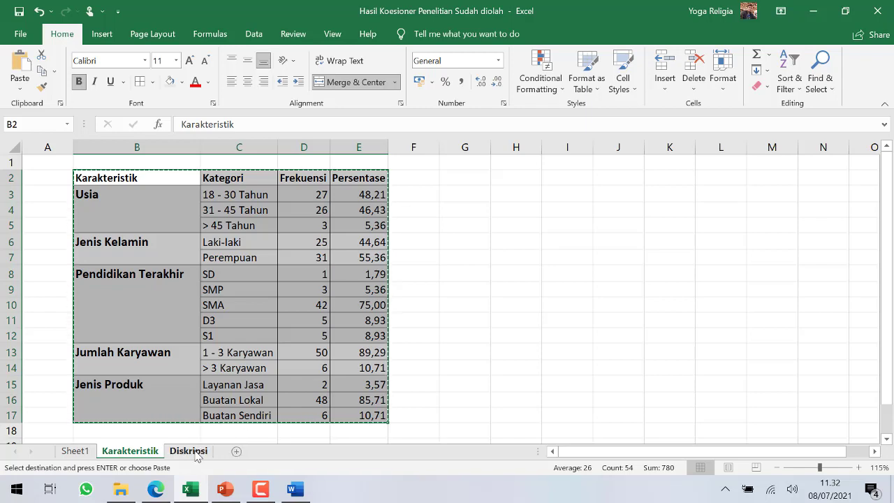
{"action": "left_click", "coordinate": [188, 451]}
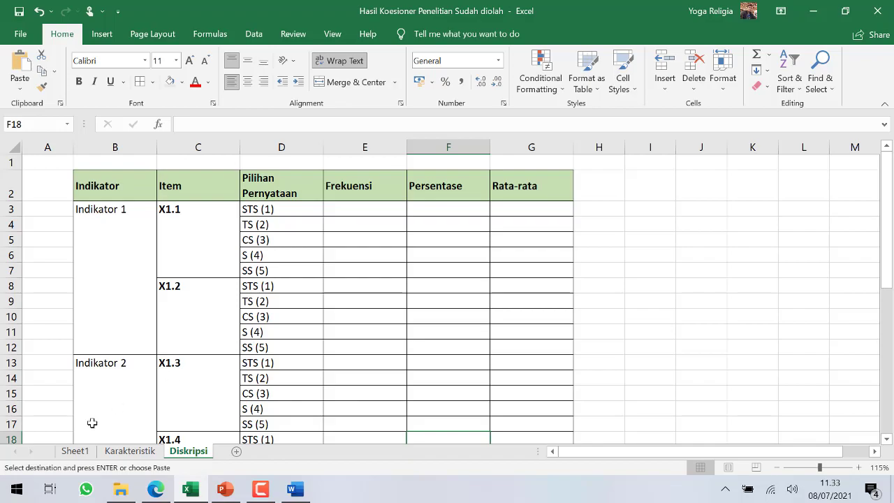
{"action": "left_click", "coordinate": [77, 451]}
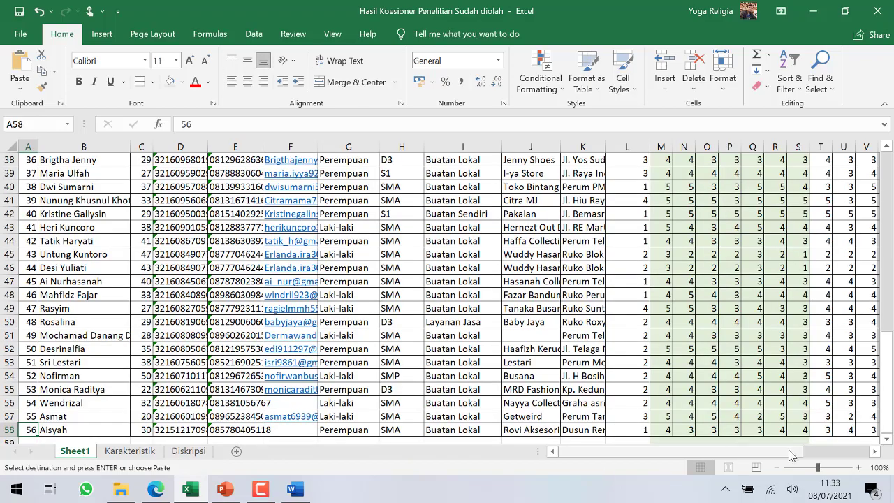
{"action": "left_click_drag", "start_coordinate": [792, 451], "coordinate": [860, 450]}
{"action": "scroll", "coordinate": [794, 379], "scroll_direction": "up", "scroll_amount": 12}
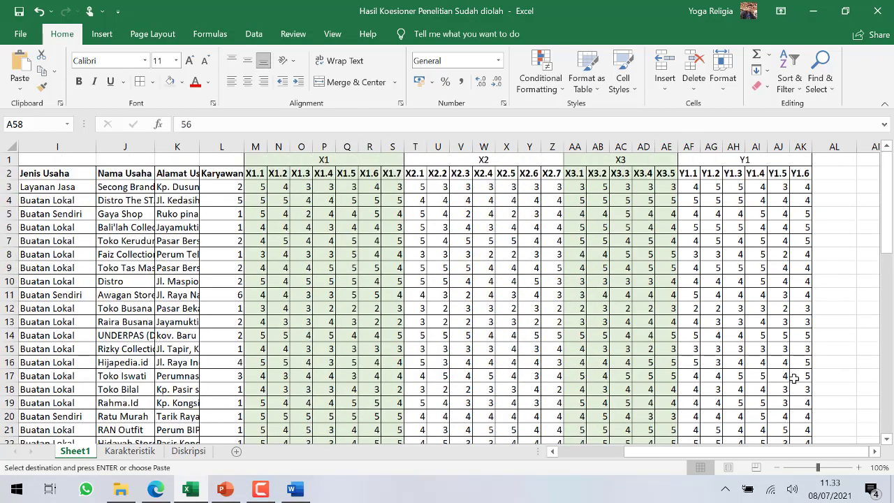
{"action": "left_click", "coordinate": [321, 159]}
{"action": "left_click", "coordinate": [465, 162]}
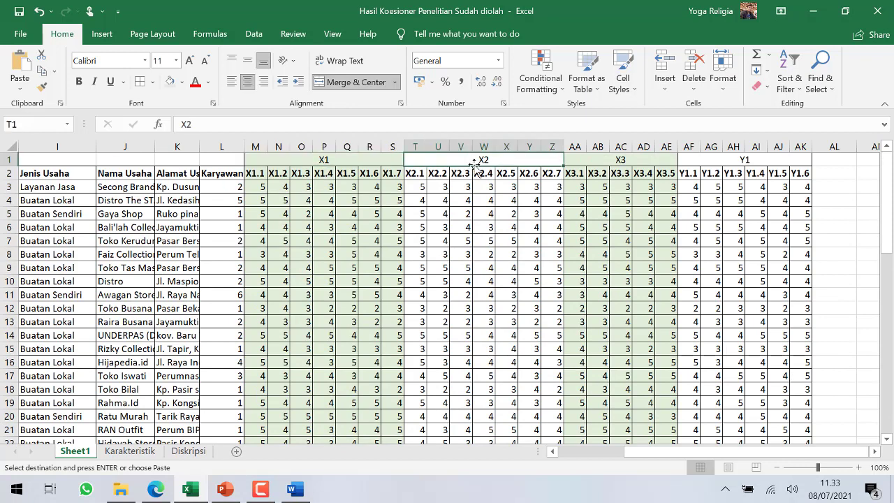
{"action": "left_click", "coordinate": [615, 160]}
{"action": "left_click", "coordinate": [717, 161]}
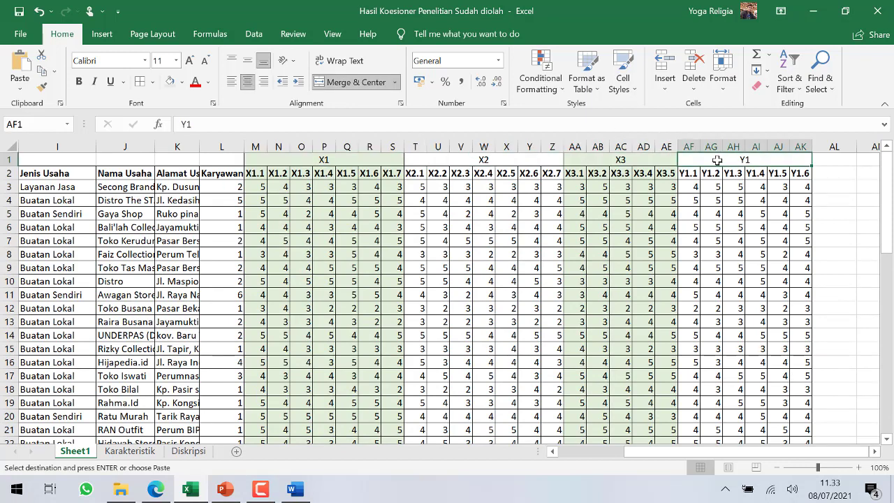
{"action": "left_click", "coordinate": [253, 185]}
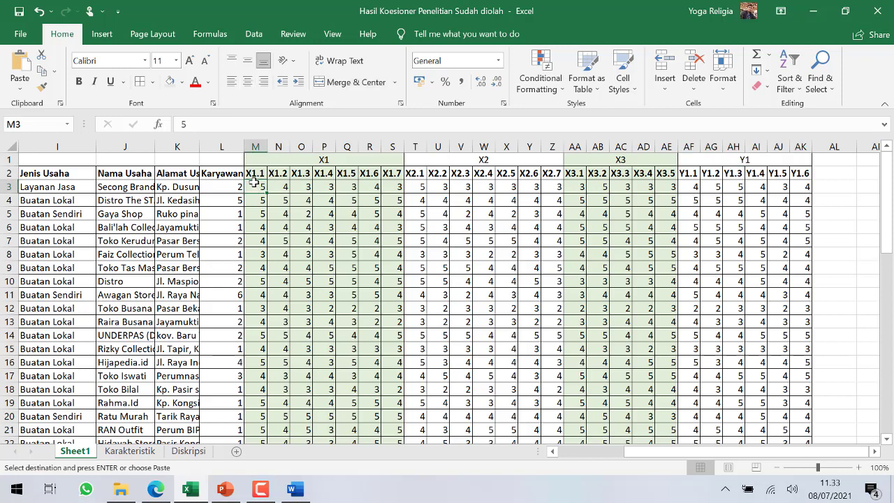
{"action": "scroll", "coordinate": [256, 199], "scroll_direction": "down", "scroll_amount": 15}
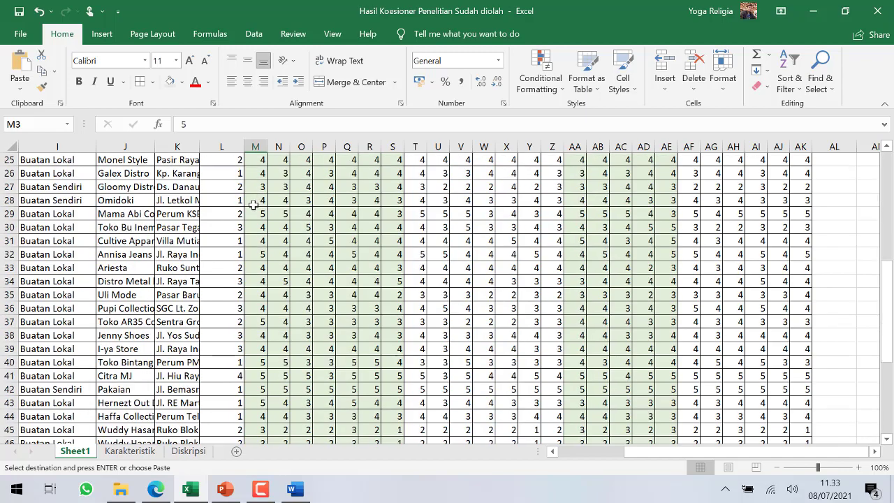
{"action": "scroll", "coordinate": [260, 224], "scroll_direction": "up", "scroll_amount": 16}
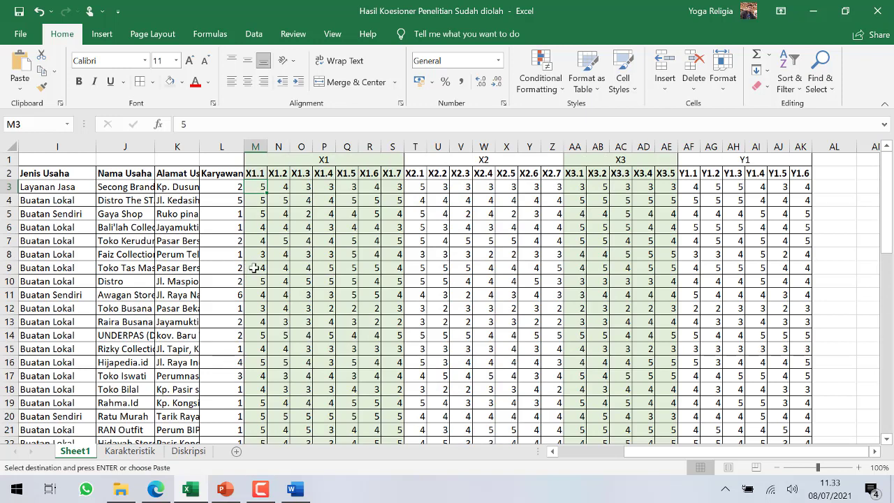
Step: Examine the answer options STS (1) to SS (5) for item X1.1 on the Diskripsi sheet against the Sheet1 responses
{"action": "left_click", "coordinate": [148, 454]}
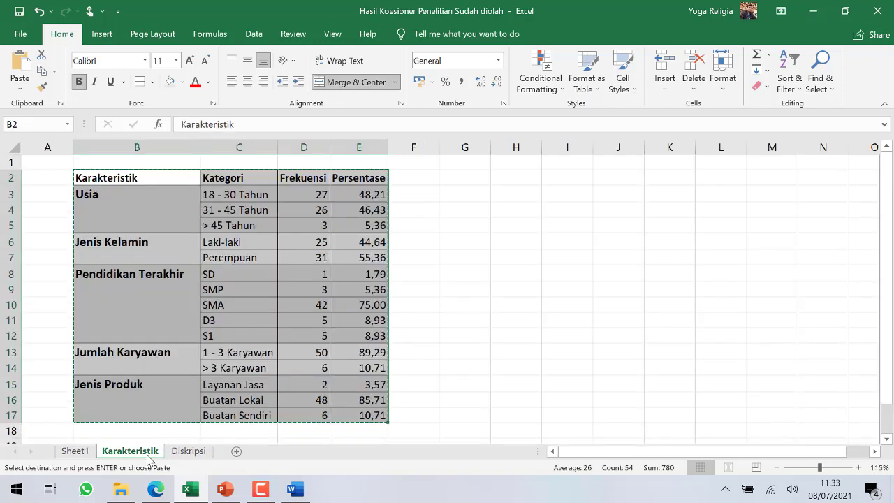
{"action": "left_click", "coordinate": [188, 450]}
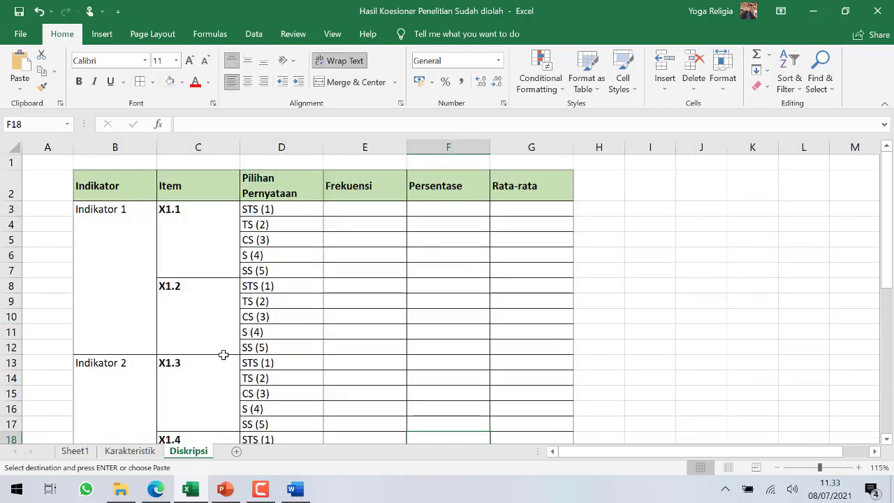
{"action": "left_click", "coordinate": [276, 220]}
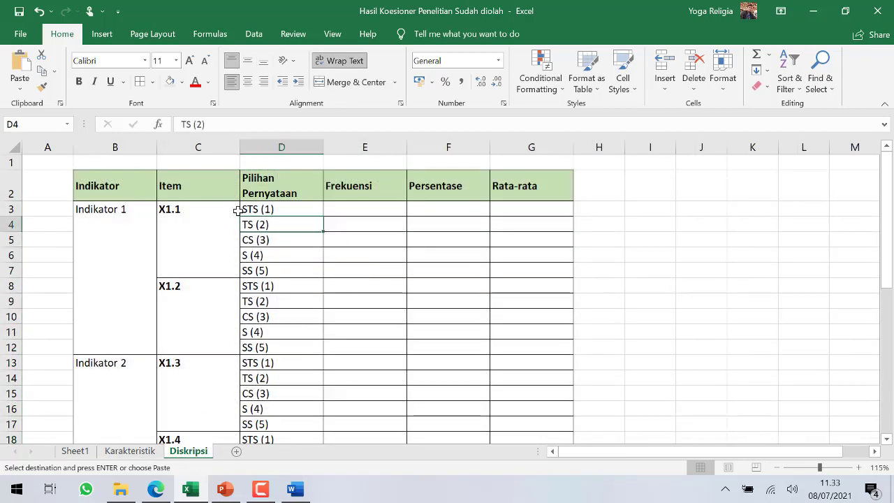
{"action": "left_click", "coordinate": [262, 210]}
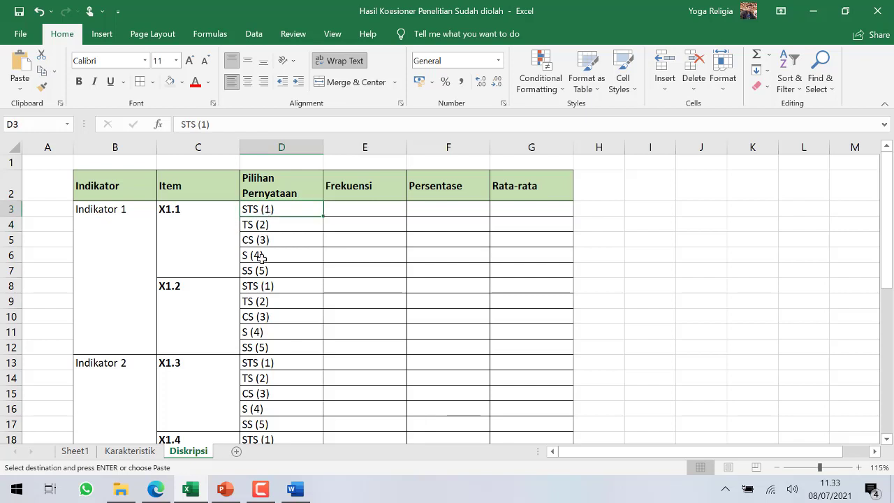
{"action": "left_click", "coordinate": [262, 234]}
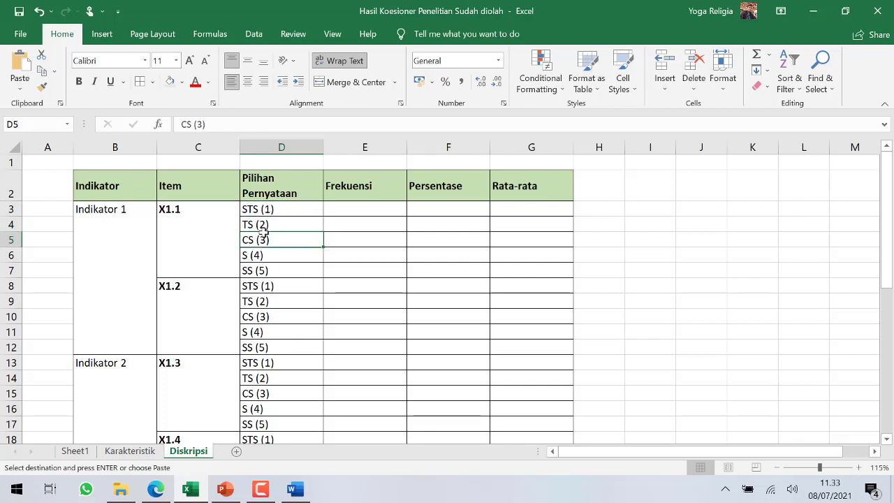
{"action": "left_click", "coordinate": [265, 229]}
{"action": "left_click", "coordinate": [267, 241]}
{"action": "left_click", "coordinate": [268, 257]}
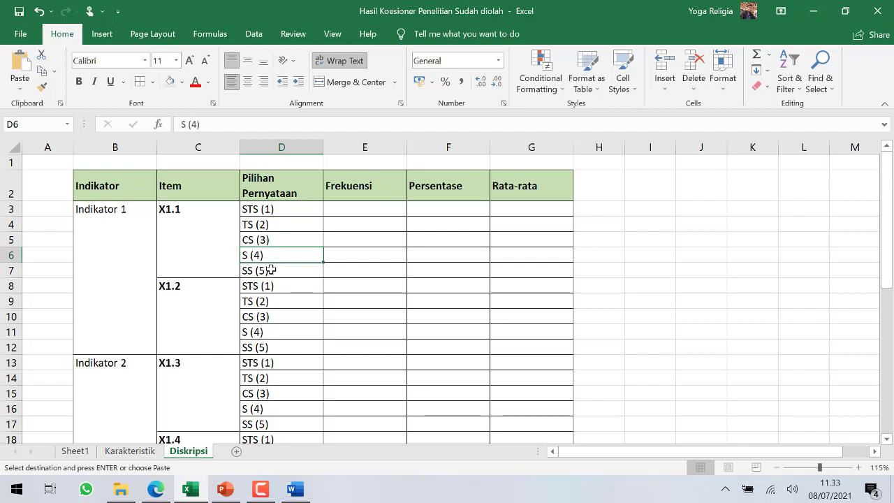
{"action": "left_click", "coordinate": [272, 274]}
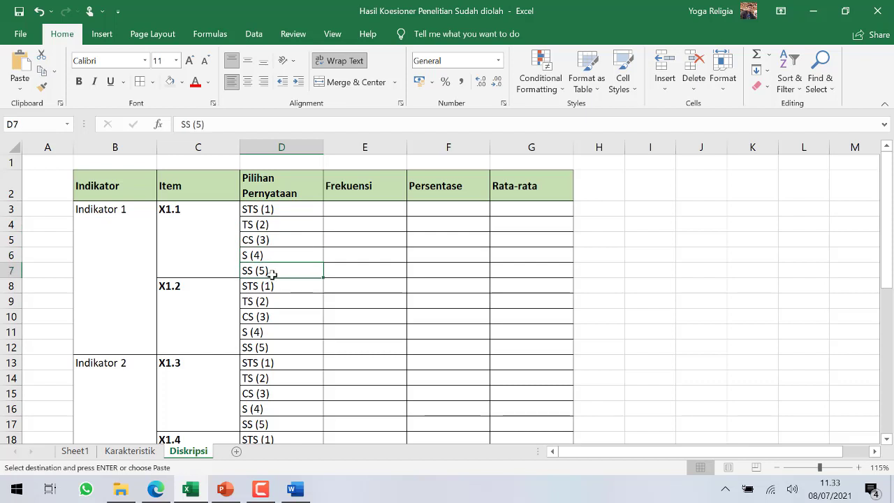
{"action": "left_click", "coordinate": [341, 214]}
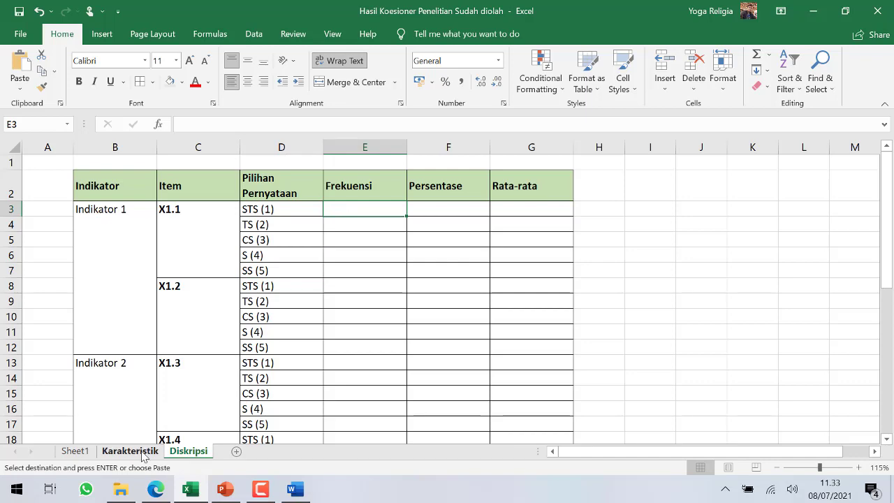
{"action": "left_click", "coordinate": [85, 453]}
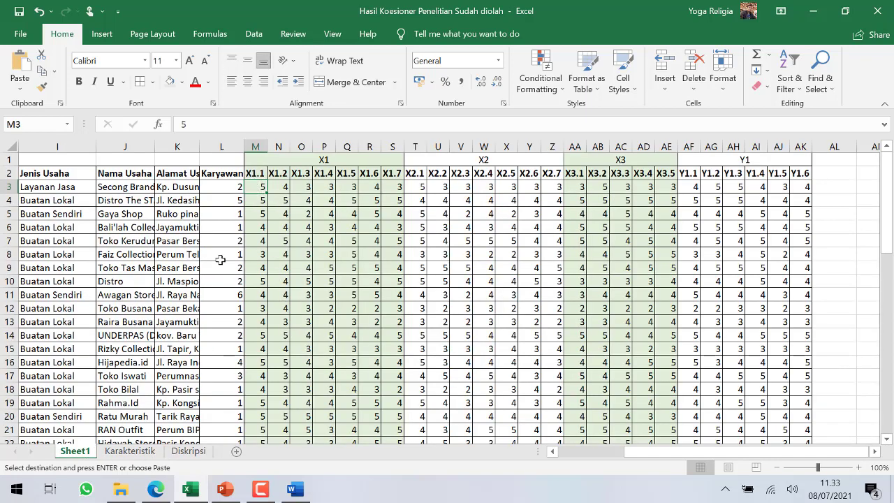
Step: Try to start a COUNTIF formula in cell E3 of the Diskripsi sheet for the STS (1) frequency of X1.1
{"action": "left_click", "coordinate": [184, 451]}
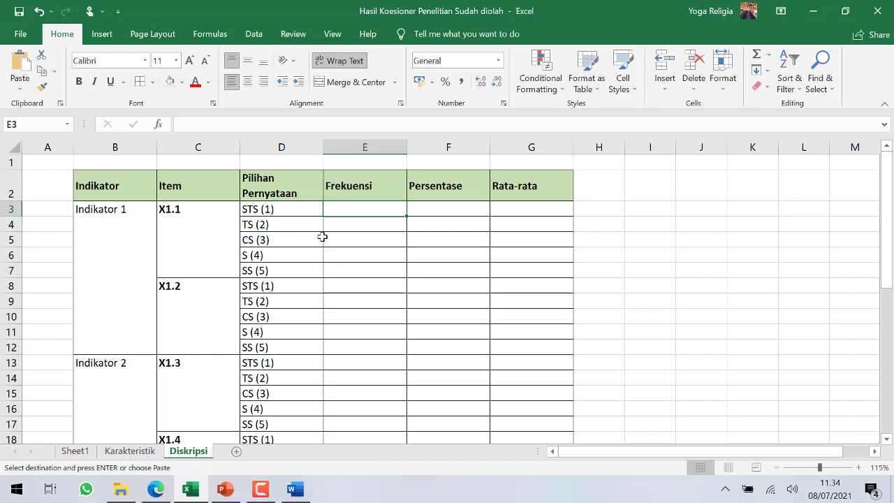
{"action": "type", "text": "=CO"}
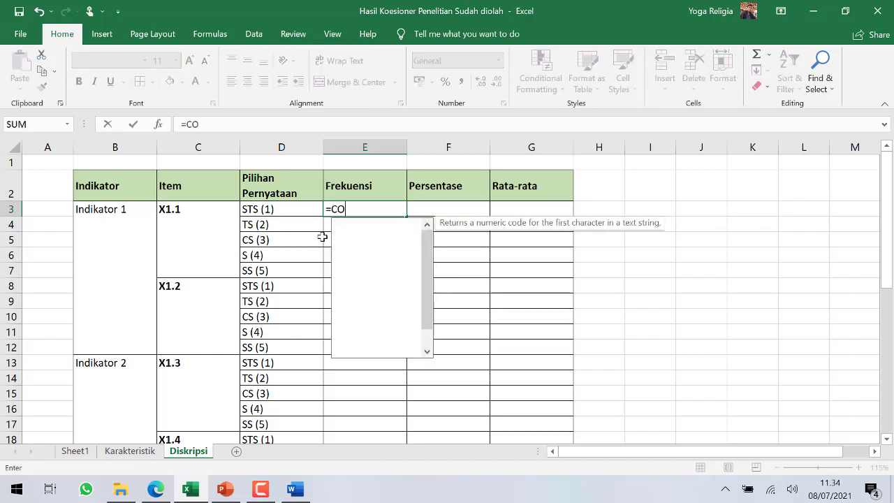
{"action": "type", "text": "UNT"}
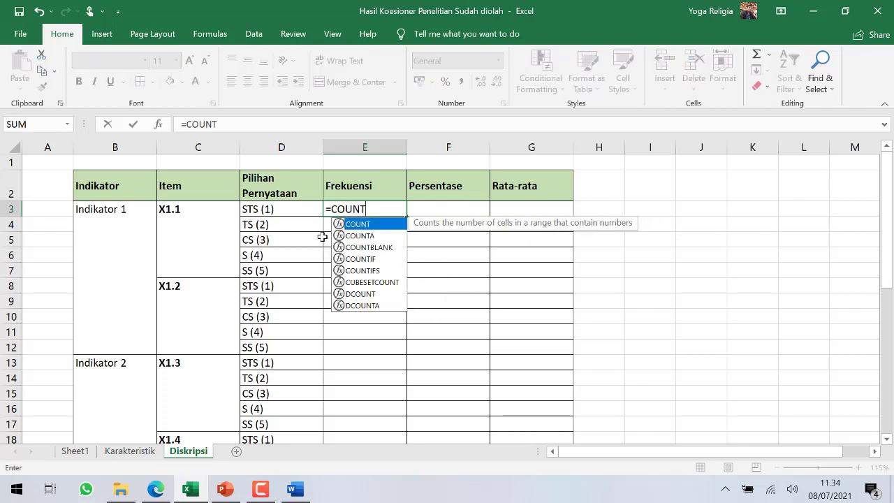
{"action": "type", "text": "IF"}
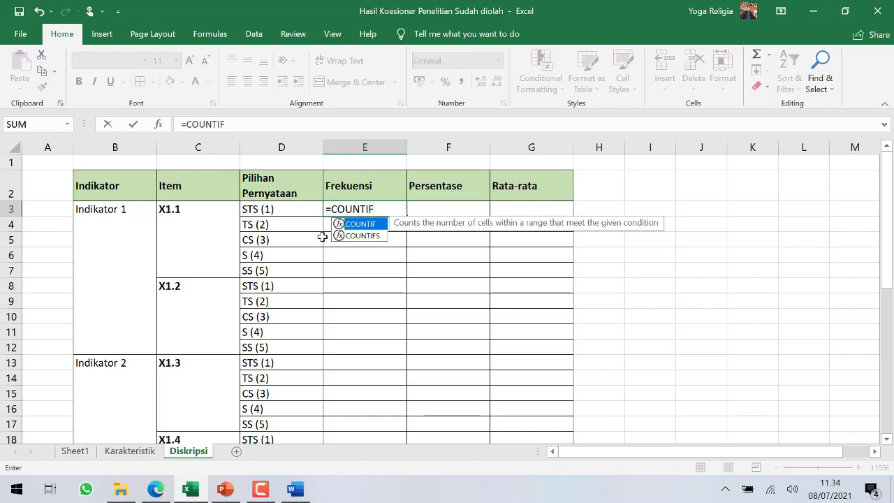
{"action": "key", "text": "Escape"}
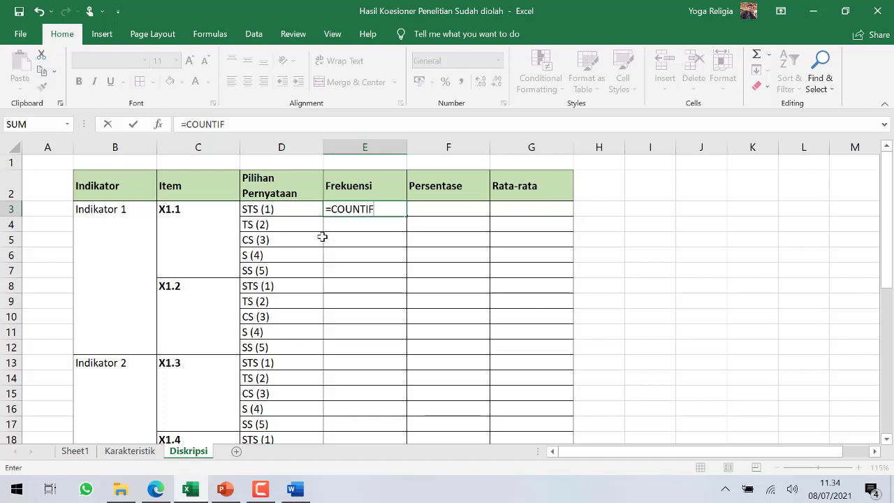
{"action": "left_click", "coordinate": [282, 206]}
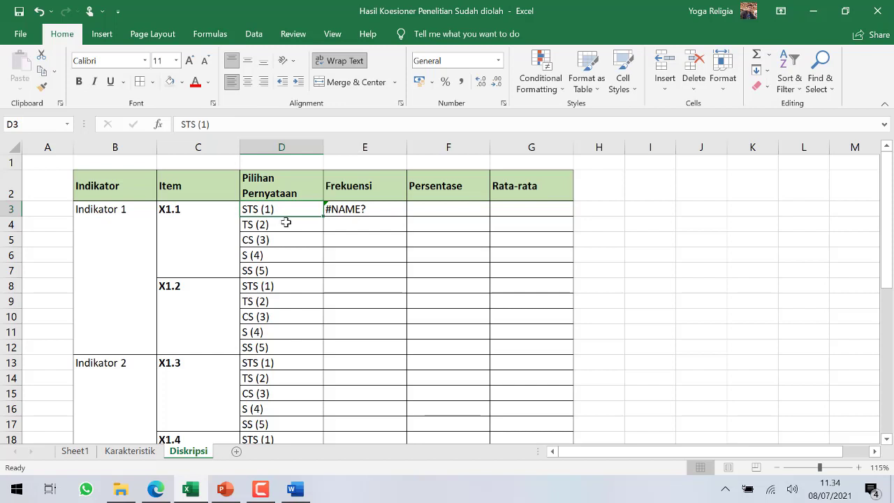
Step: Enter the helper scores 1, 2, 3, 4 and 5 in cells H3 to H7 beside the X1.1 rows
{"action": "left_click", "coordinate": [593, 213]}
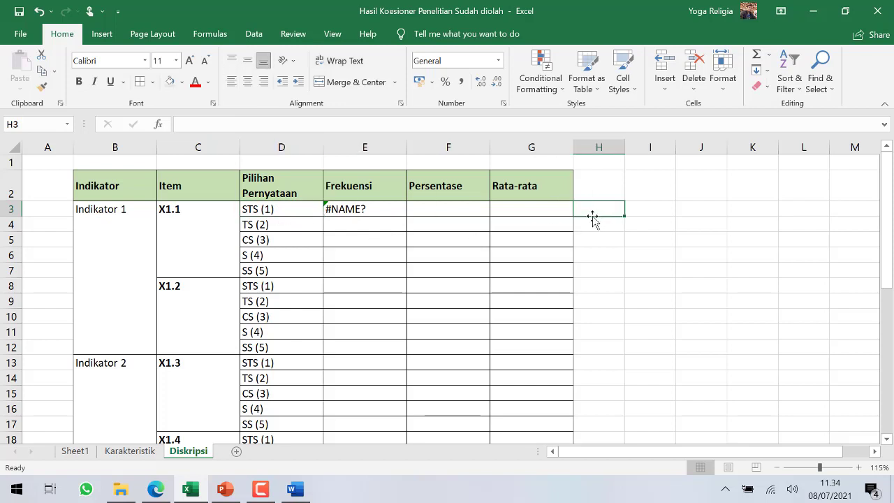
{"action": "type", "text": "1"}
{"action": "key", "text": "Return"}
{"action": "type", "text": "2"}
{"action": "key", "text": "Return"}
{"action": "type", "text": "3"}
{"action": "key", "text": "Return"}
{"action": "type", "text": "4"}
{"action": "key", "text": "Return"}
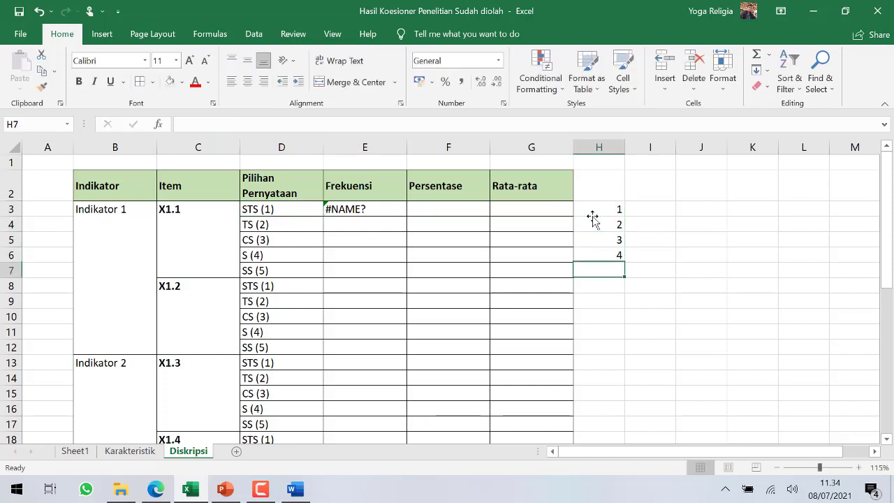
{"action": "type", "text": "5"}
{"action": "key", "text": "Up"}
Step: Copy the helper scores 1 to 5 from H3:H7 and paste them repeatedly down H8:H37 beside items X1.2 to X1.7
{"action": "key", "text": "Up"}
{"action": "key", "text": "Up"}
{"action": "key", "text": "Up"}
{"action": "key", "text": "shift+Down"}
{"action": "key", "text": "shift+Down"}
{"action": "key", "text": "shift+Down"}
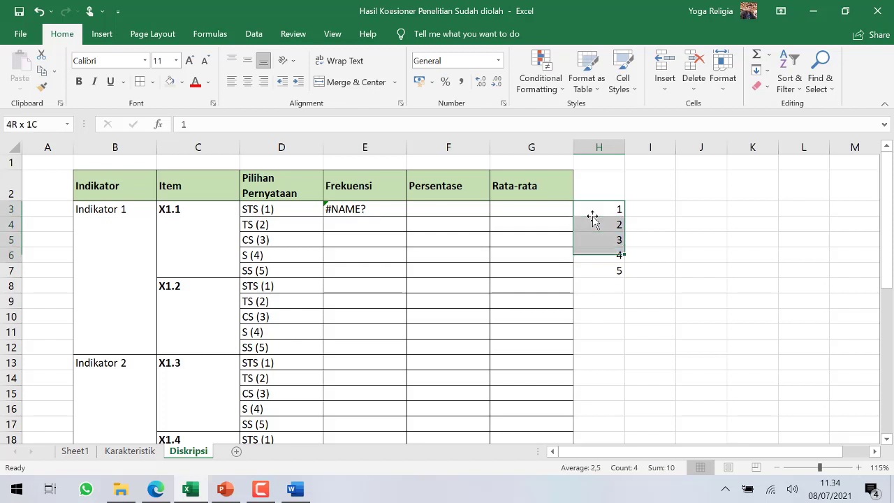
{"action": "key", "text": "shift+Down"}
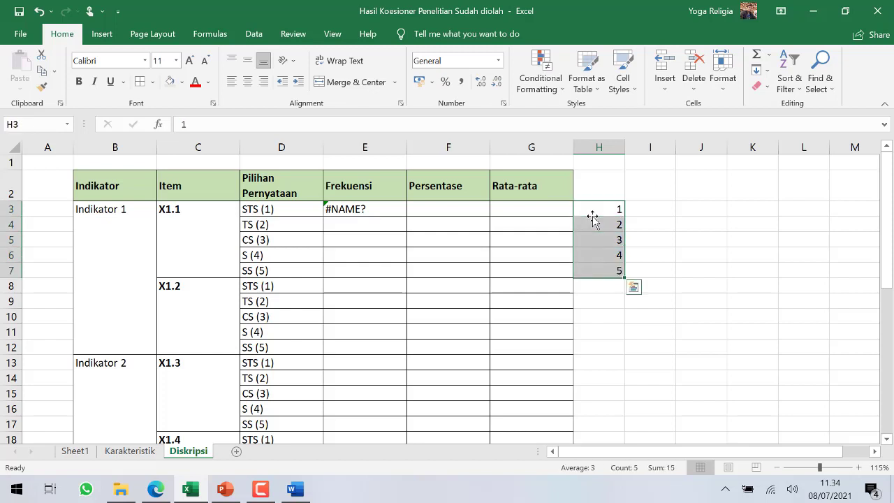
{"action": "double_click", "coordinate": [625, 279]}
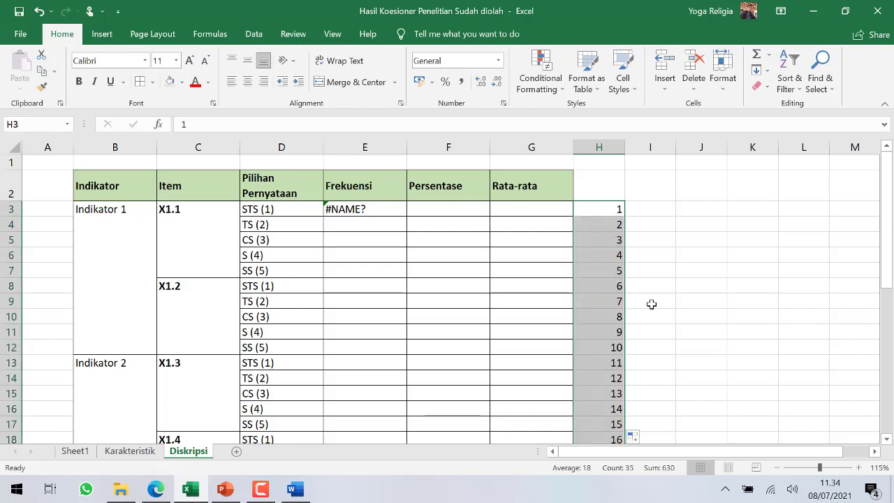
{"action": "key", "text": "ctrl+z"}
{"action": "key", "text": "ctrl+c"}
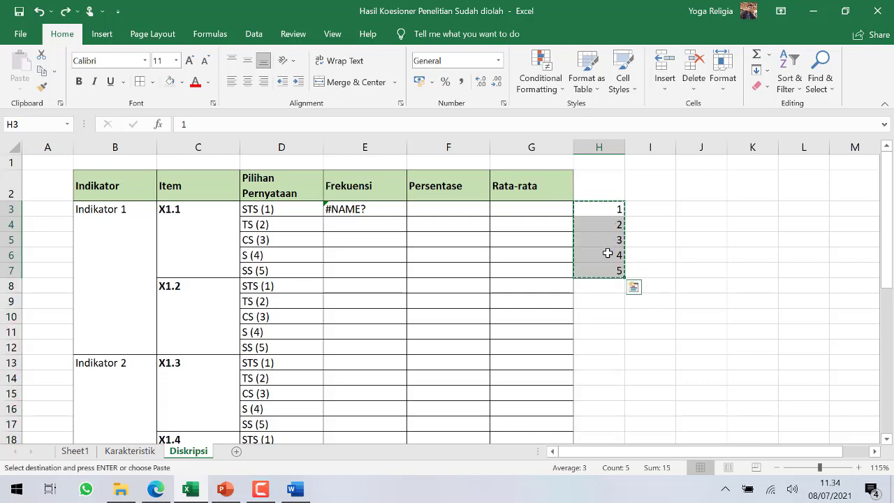
{"action": "left_click", "coordinate": [605, 282]}
{"action": "scroll", "coordinate": [605, 282], "scroll_direction": "down", "scroll_amount": 9}
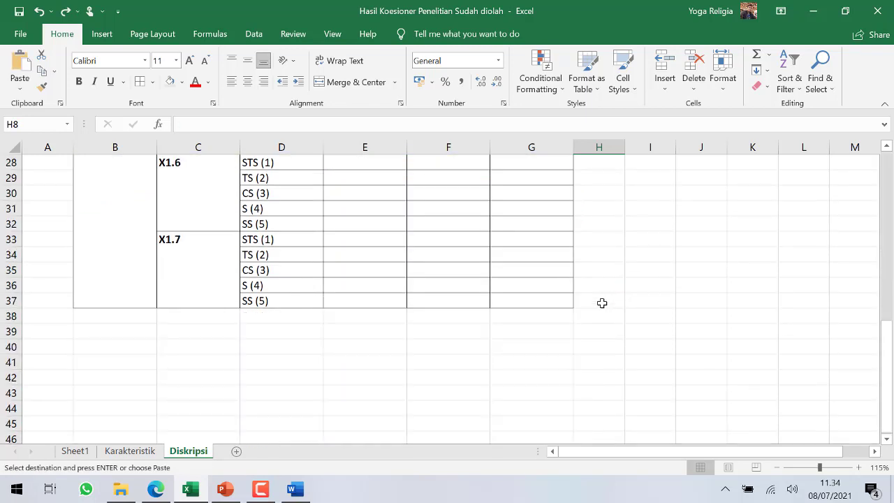
{"action": "left_click", "coordinate": [602, 303], "text": "shift"}
{"action": "key", "text": "ctrl+v"}
{"action": "scroll", "coordinate": [602, 303], "scroll_direction": "up", "scroll_amount": 9}
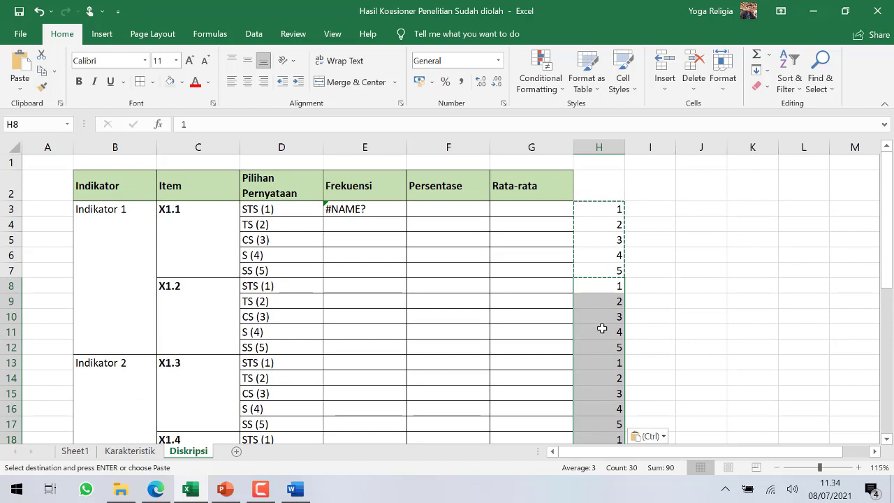
Step: Enter =COUNTIF(Sheet1!$M$3:$M$58;Diskripsi!H3) in cell E3 and fill it down to E7 for the X1.1 frequencies
{"action": "left_click", "coordinate": [357, 209]}
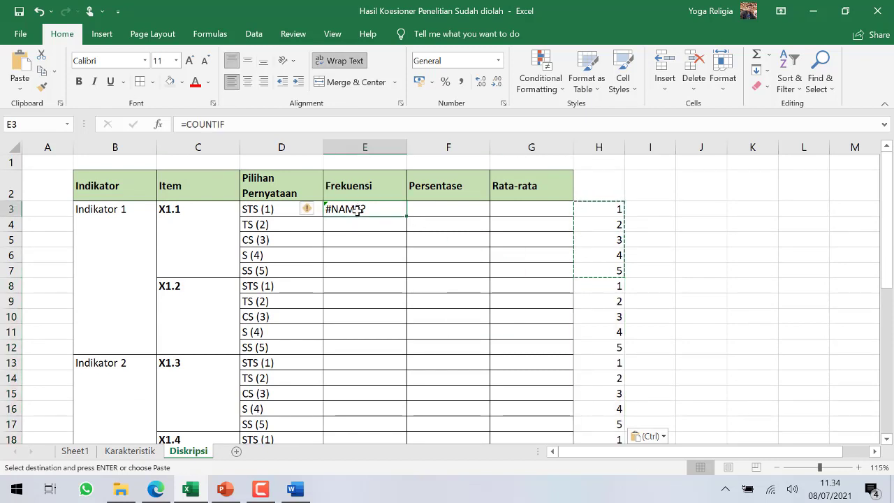
{"action": "type", "text": "="}
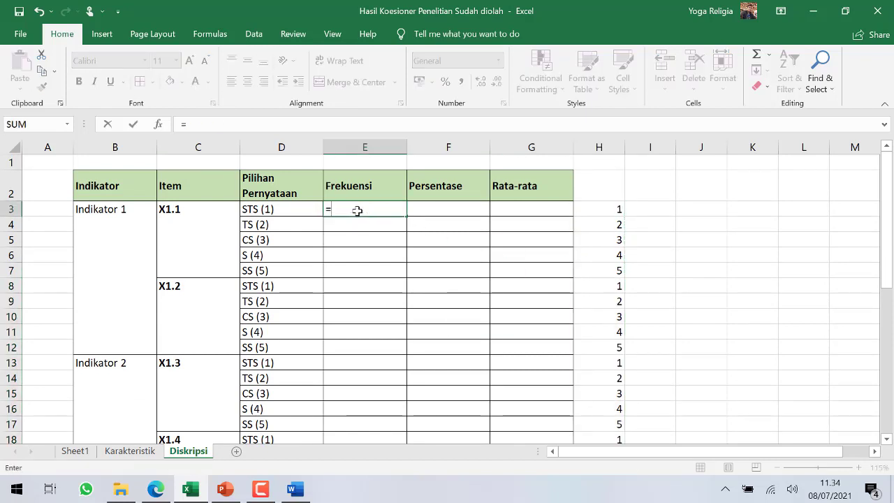
{"action": "type", "text": "COUNTI"}
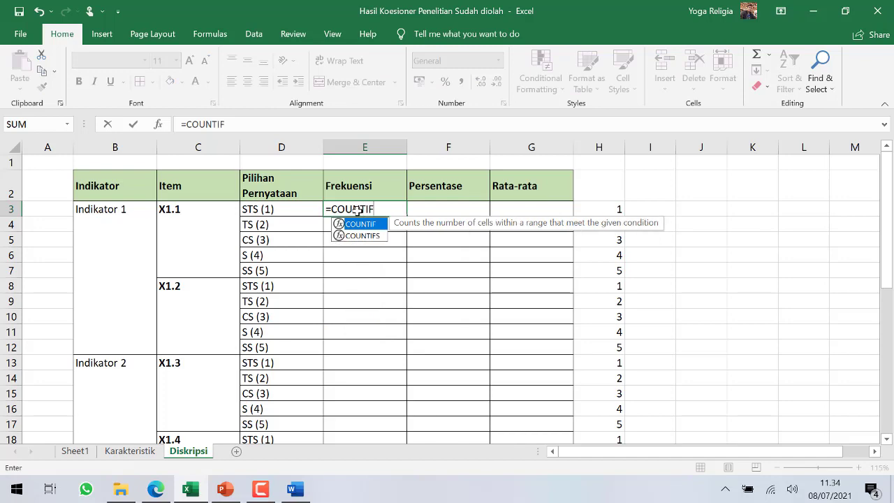
{"action": "type", "text": "F("}
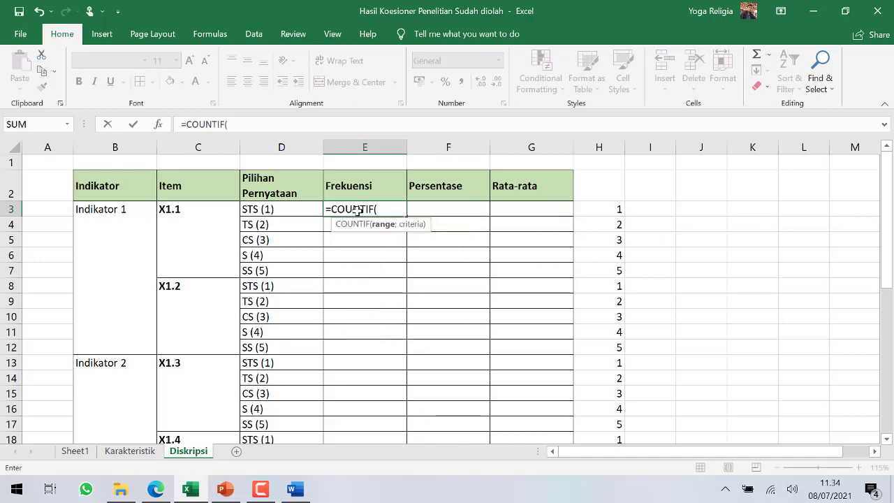
{"action": "left_click", "coordinate": [77, 451]}
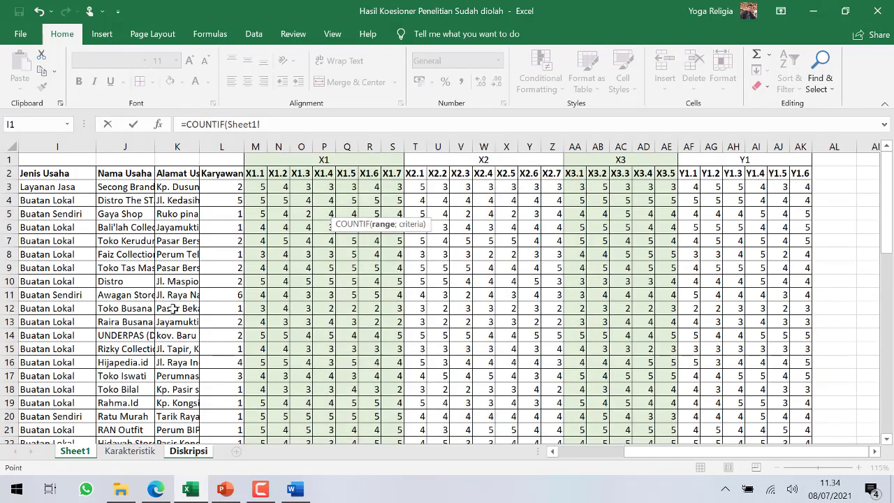
{"action": "left_click", "coordinate": [255, 187]}
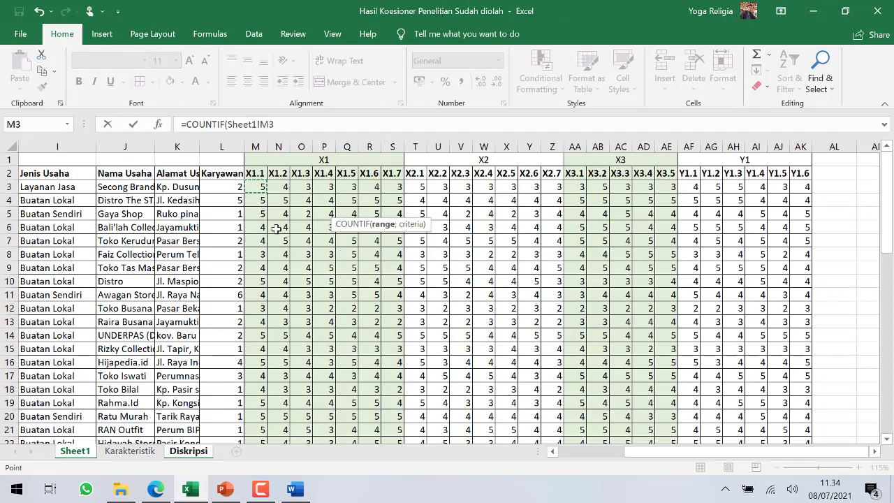
{"action": "key", "text": "ctrl+shift+Down"}
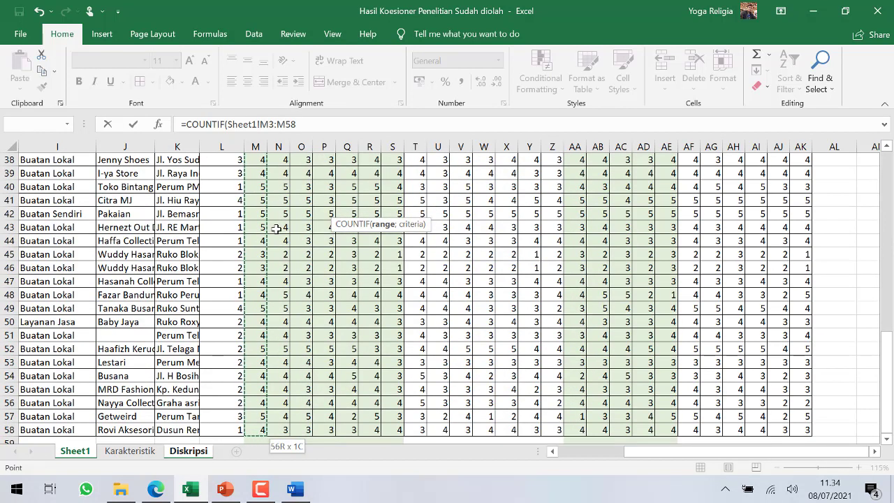
{"action": "key", "text": "F4"}
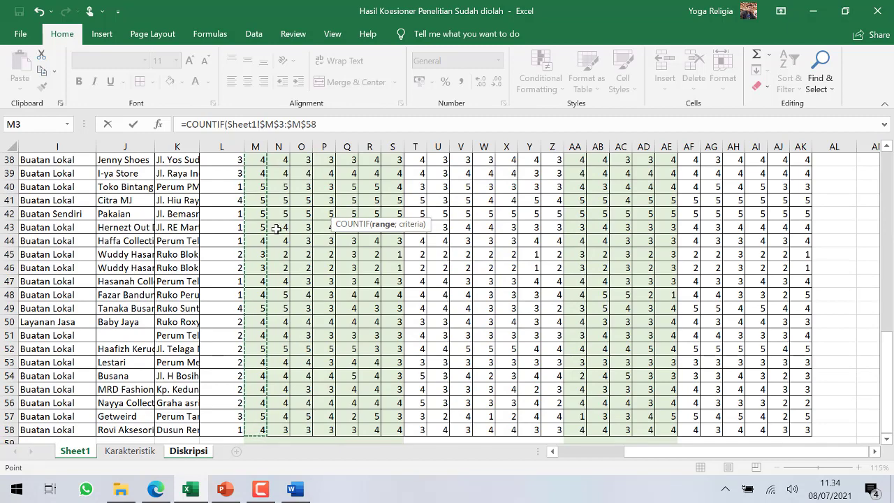
{"action": "type", "text": ";"}
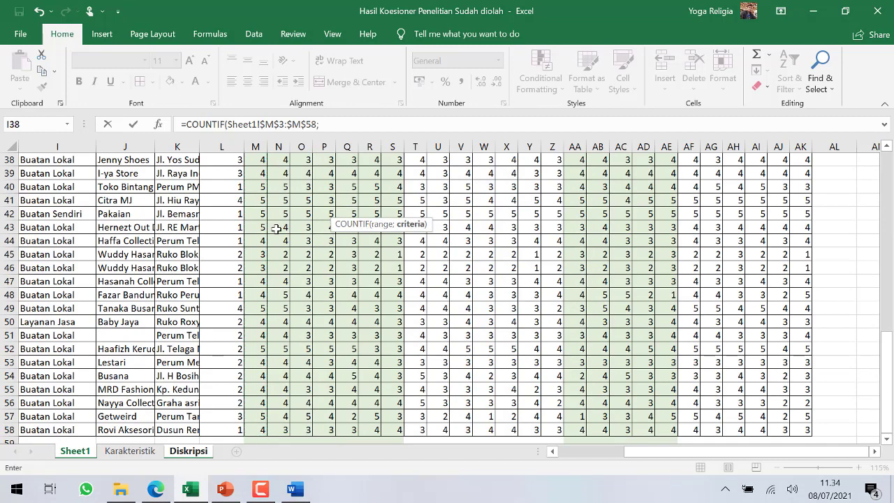
{"action": "left_click", "coordinate": [183, 453]}
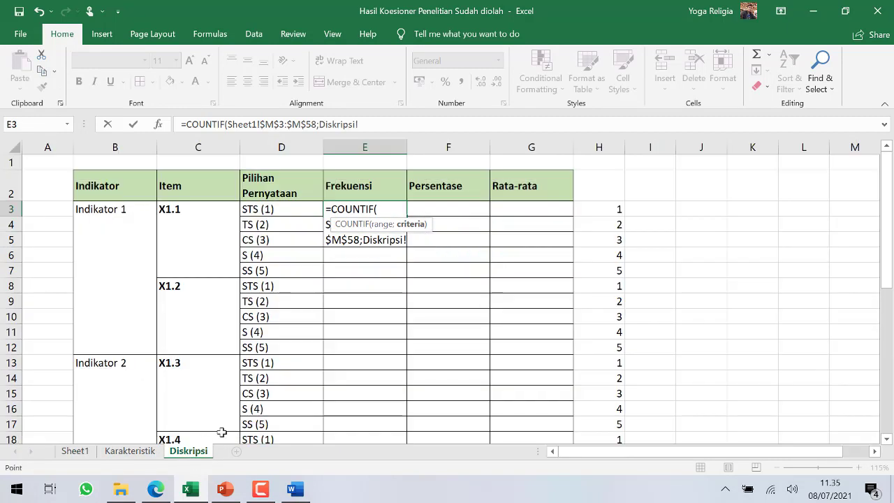
{"action": "left_click", "coordinate": [608, 210]}
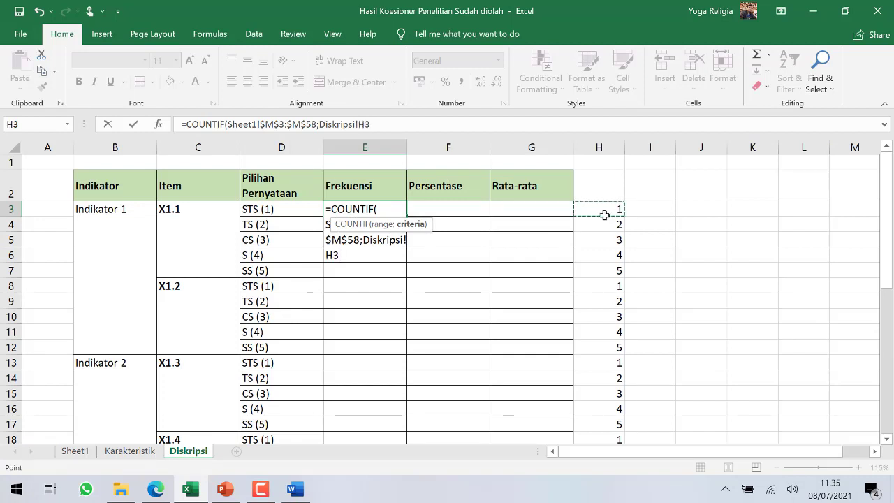
{"action": "key", "text": "Return"}
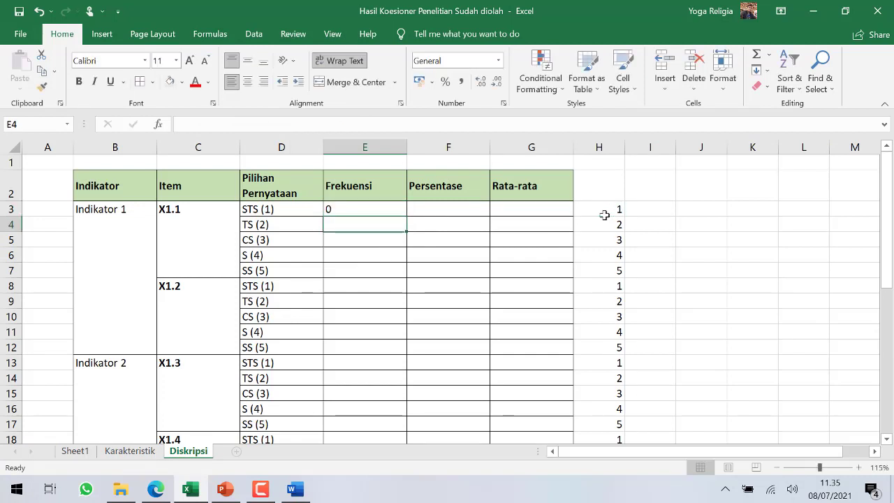
{"action": "left_click", "coordinate": [351, 209]}
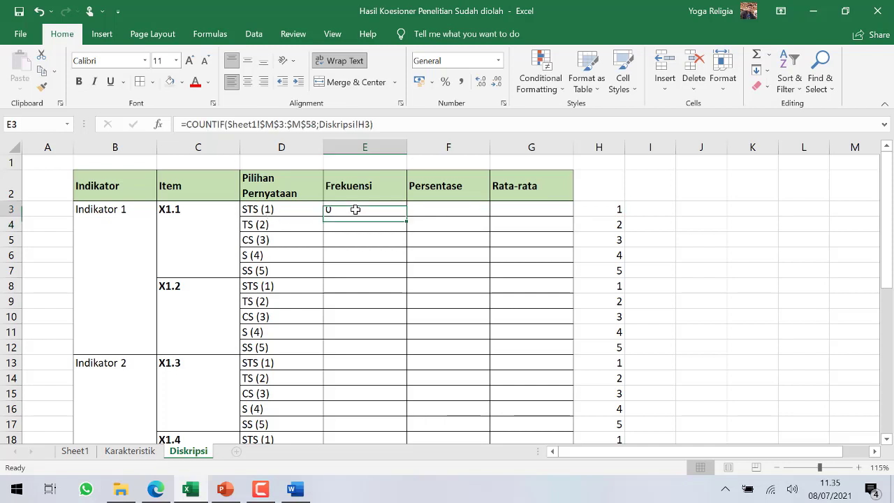
{"action": "left_click_drag", "start_coordinate": [407, 216], "coordinate": [398, 275]}
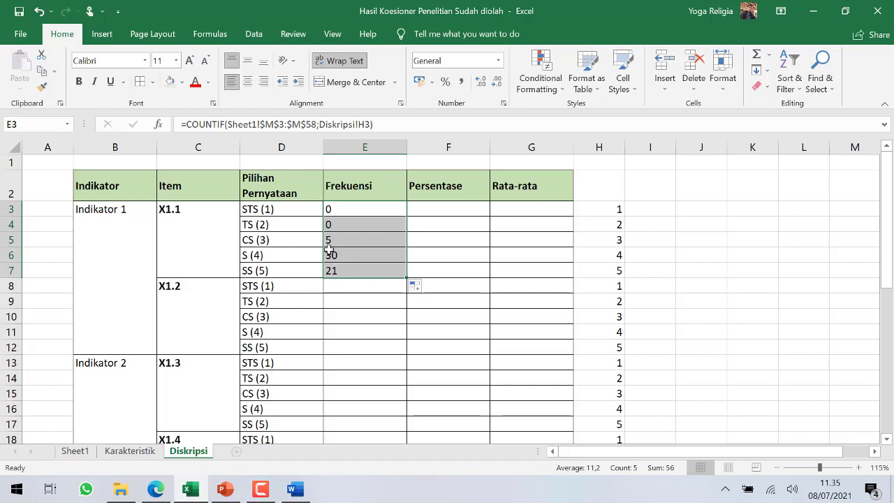
Step: Enter =COUNTIF(Sheet1!$N$3:$N$58;Diskripsi!H8) in cell E8 and fill it down to E12 for the X1.2 frequencies
{"action": "left_click", "coordinate": [328, 285]}
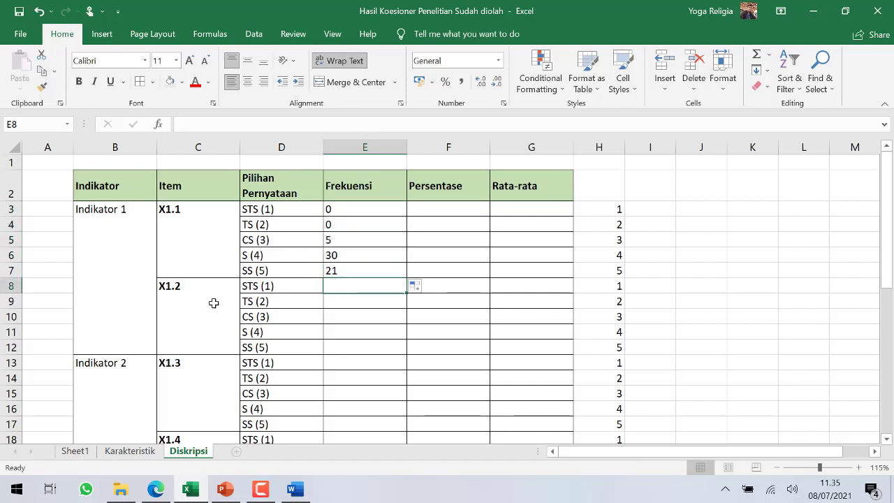
{"action": "type", "text": "=CO"}
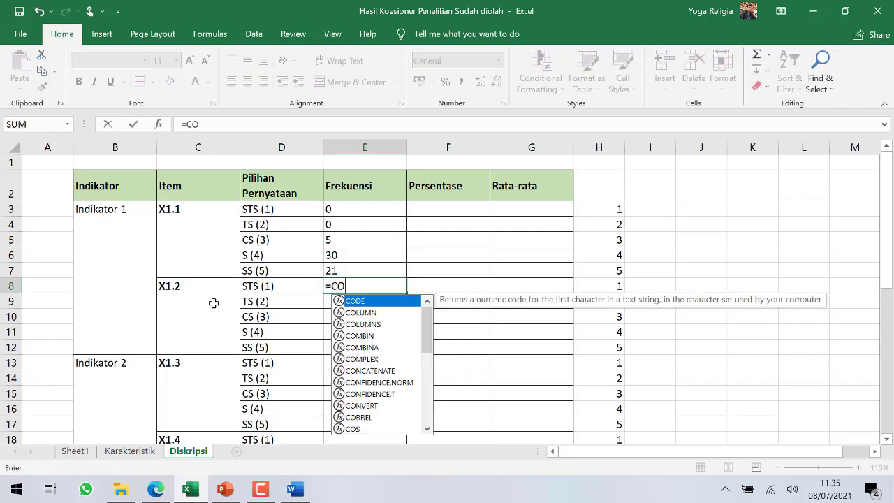
{"action": "type", "text": "UNTIF"}
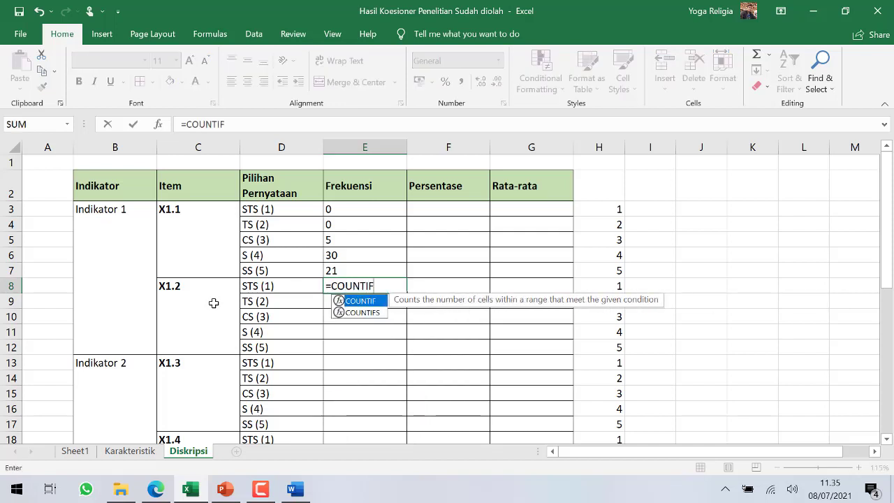
{"action": "type", "text": "("}
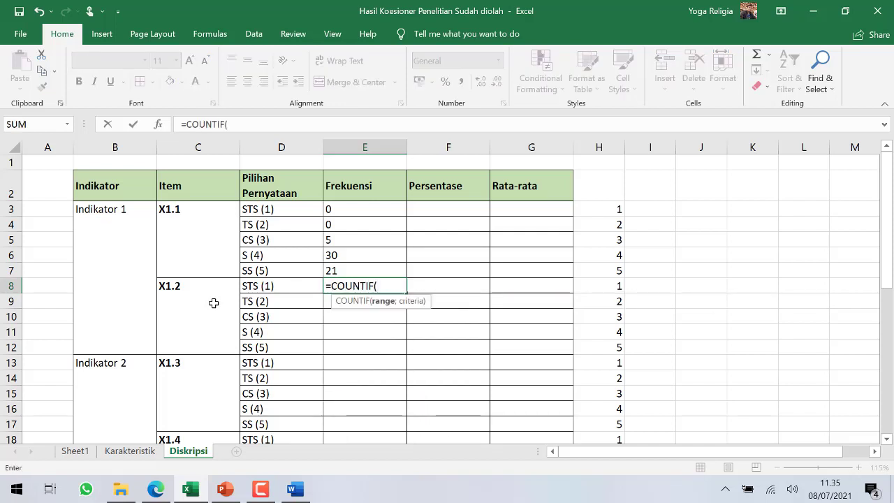
{"action": "left_click", "coordinate": [80, 452]}
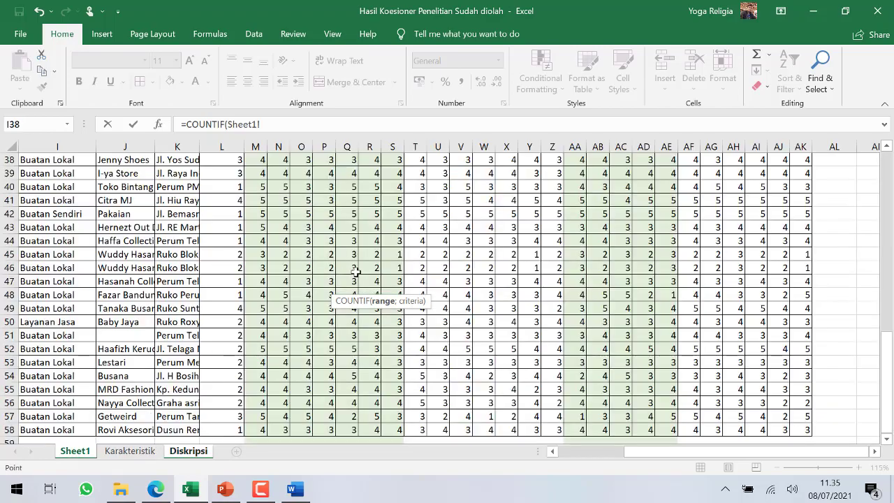
{"action": "scroll", "coordinate": [356, 271], "scroll_direction": "up", "scroll_amount": 12}
{"action": "left_click", "coordinate": [280, 185]}
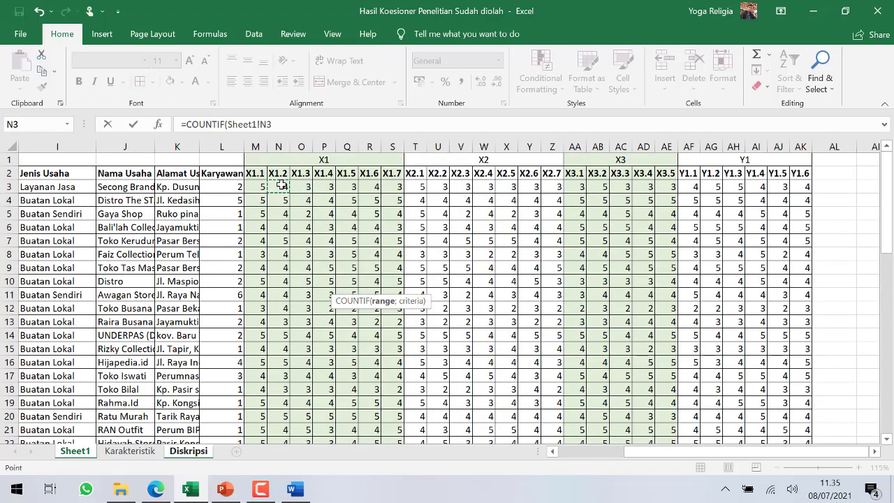
{"action": "key", "text": "ctrl+shift+Down"}
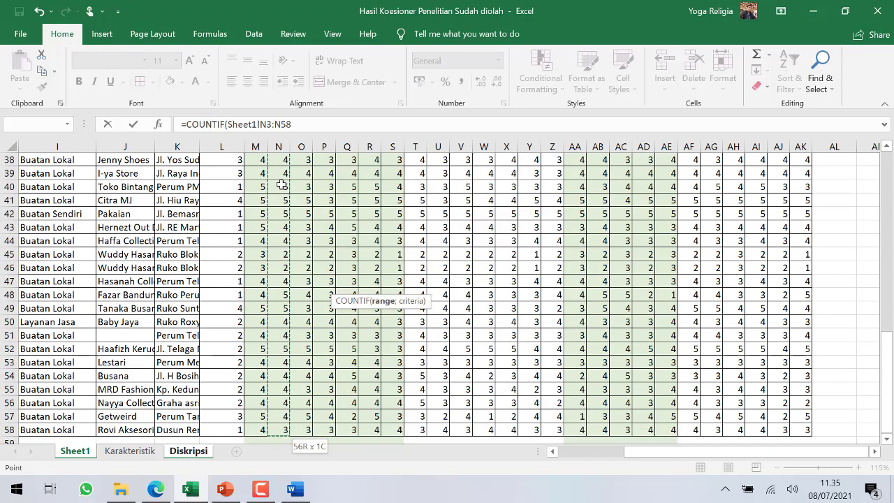
{"action": "key", "text": "F4"}
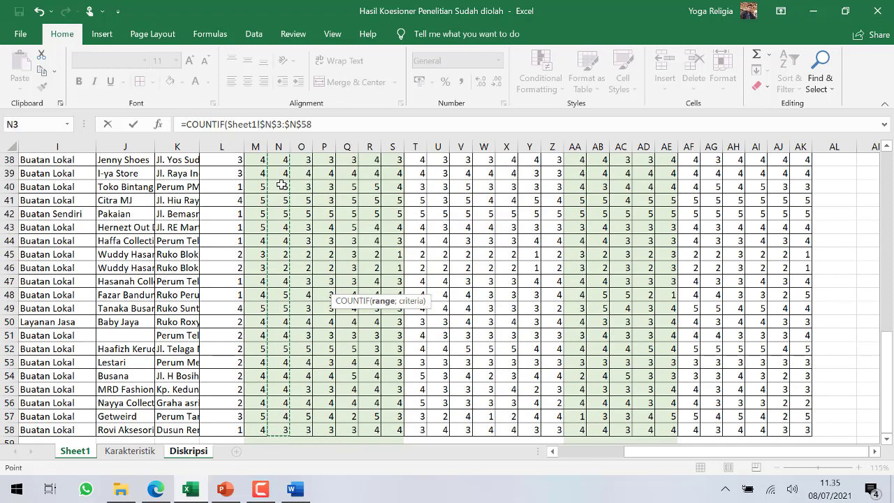
{"action": "type", "text": ";"}
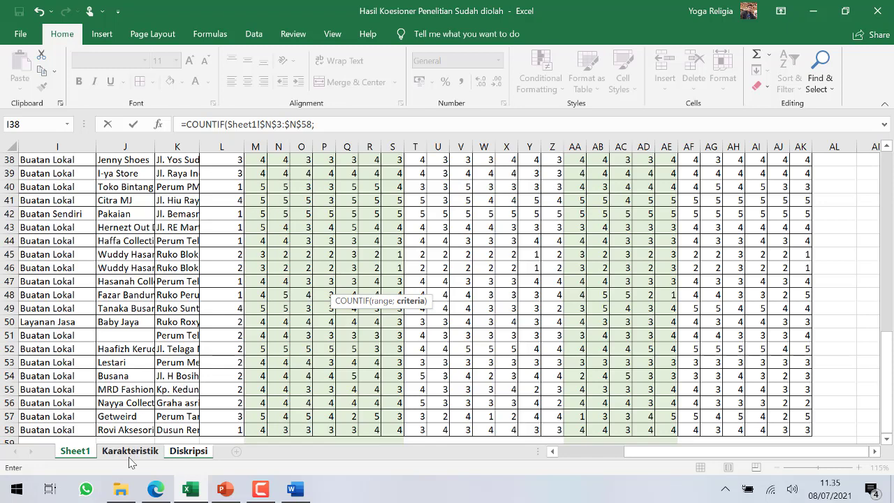
{"action": "left_click", "coordinate": [189, 453]}
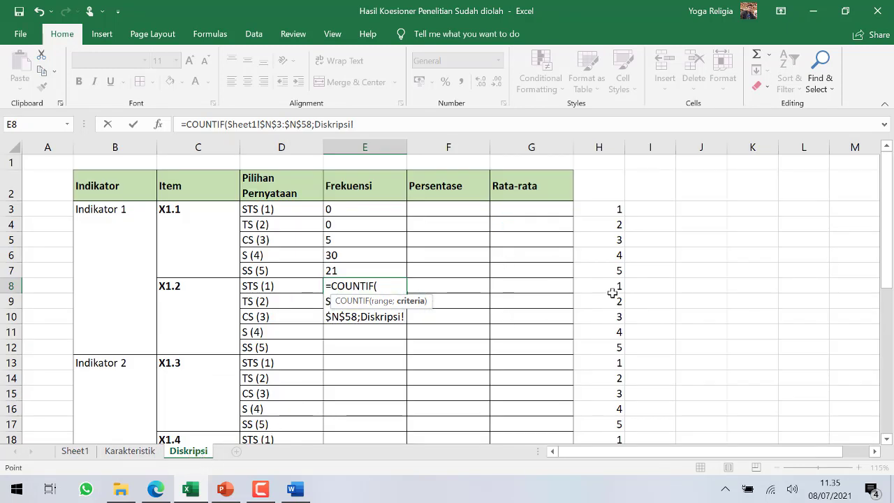
{"action": "left_click", "coordinate": [591, 285]}
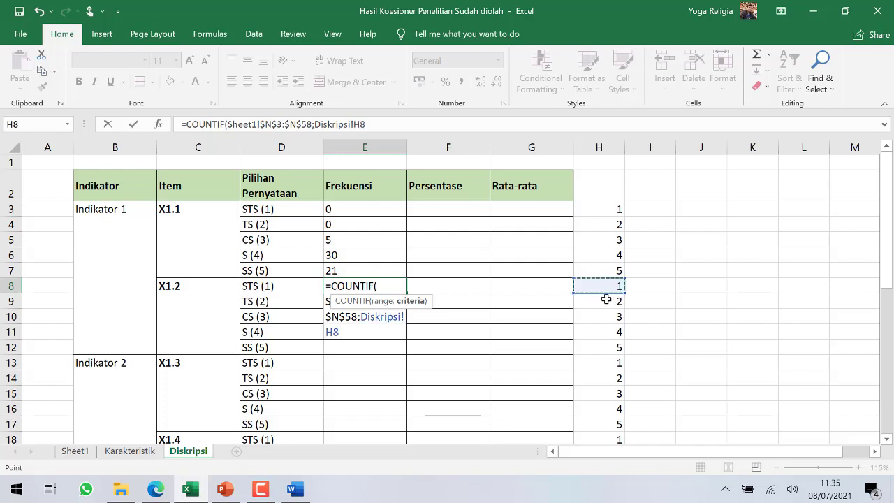
{"action": "key", "text": "Return"}
{"action": "left_click", "coordinate": [381, 286]}
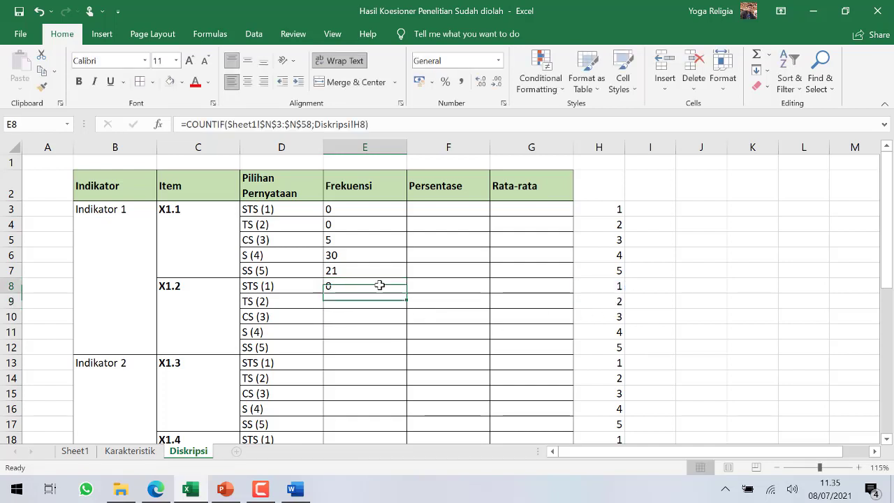
{"action": "left_click_drag", "start_coordinate": [408, 294], "coordinate": [408, 352]}
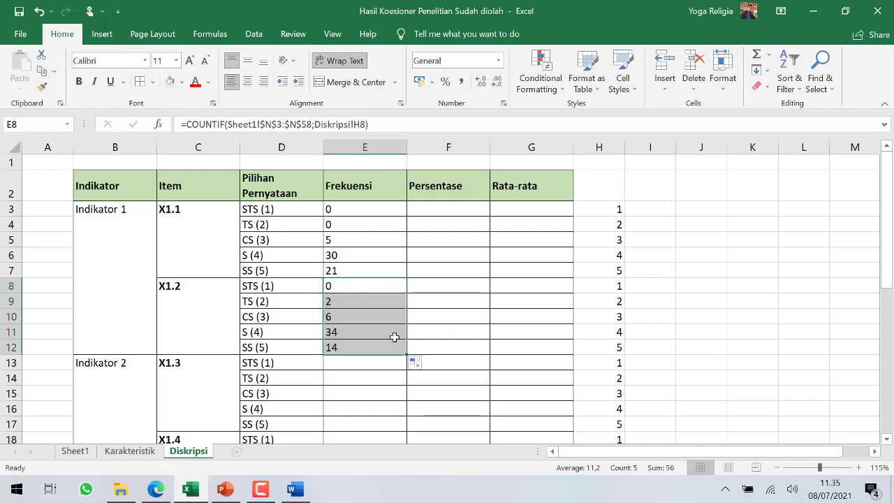
{"action": "left_click", "coordinate": [382, 362]}
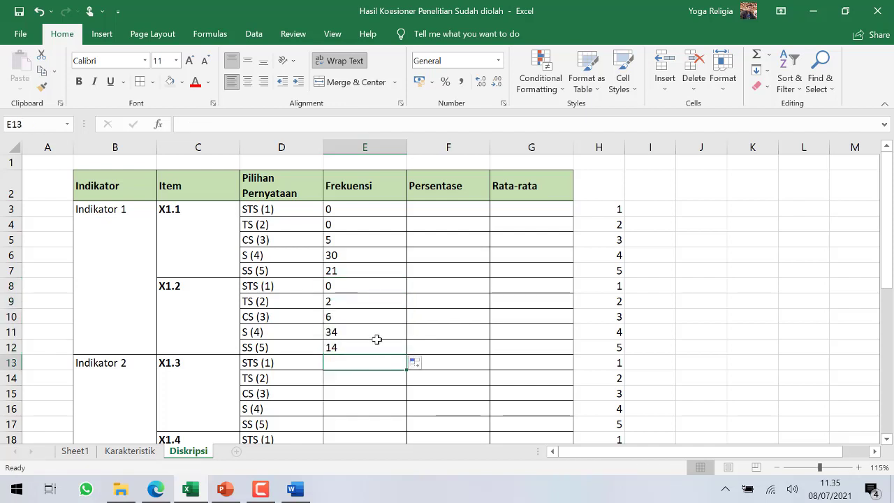
{"action": "left_click", "coordinate": [364, 287]}
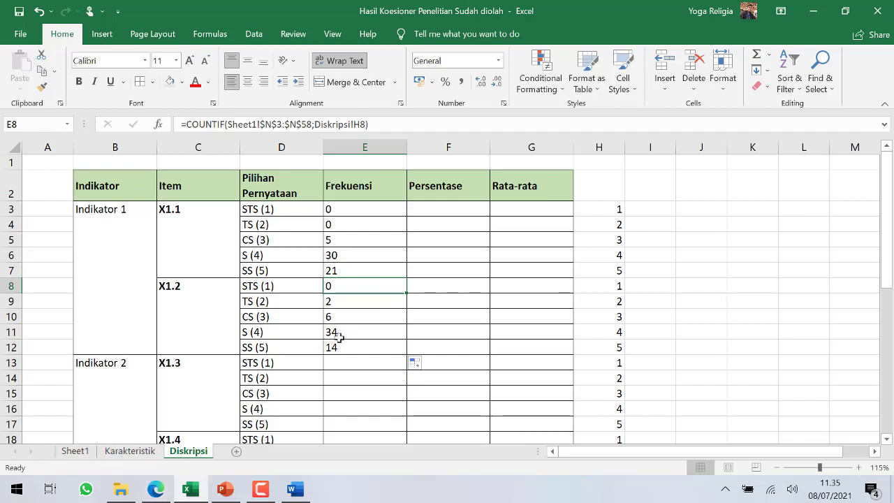
Step: Copy the text of the COUNTIF formula in cell E8 and paste it into cell E13 for item X1.3
{"action": "left_click", "coordinate": [379, 125]}
{"action": "left_click_drag", "start_coordinate": [209, 125], "coordinate": [180, 125]}
{"action": "key", "text": "ctrl+c"}
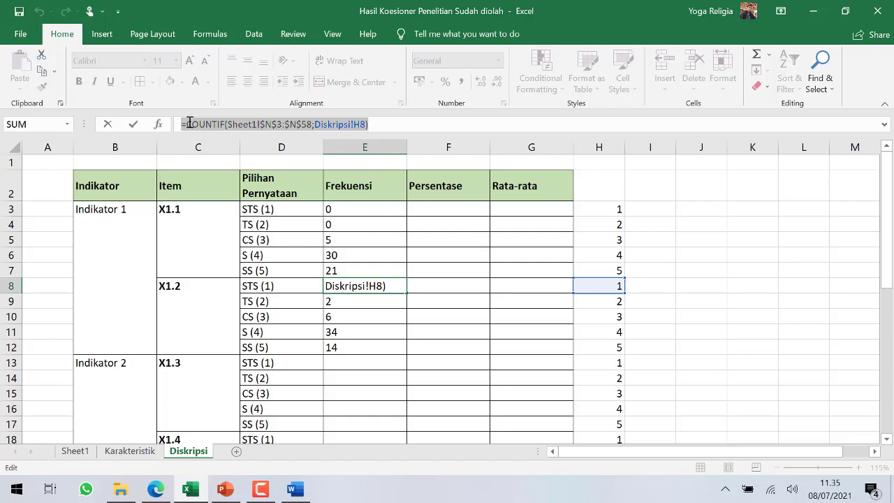
{"action": "left_click", "coordinate": [358, 364]}
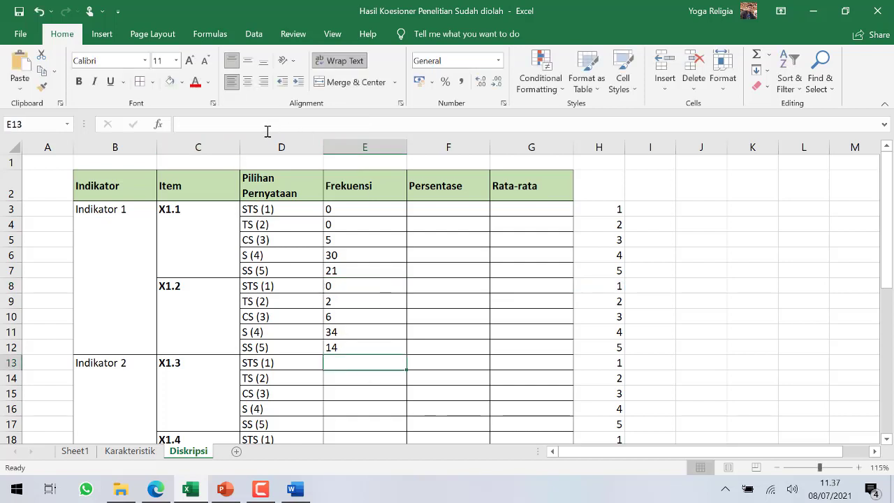
{"action": "left_click", "coordinate": [225, 126]}
{"action": "key", "text": "ctrl+v"}
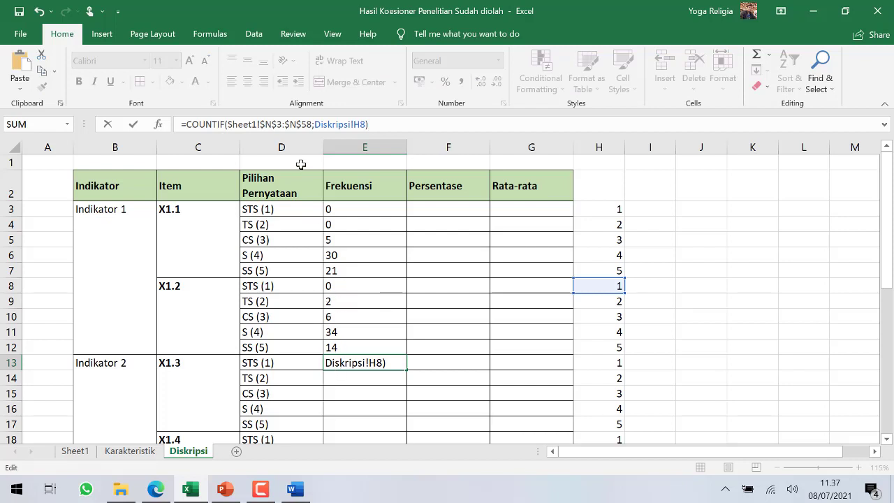
Step: Change the pasted formula in cell E13 to =COUNTIF(Sheet1!$O$3:$O$58;Diskripsi!H13)
{"action": "left_click", "coordinate": [269, 123]}
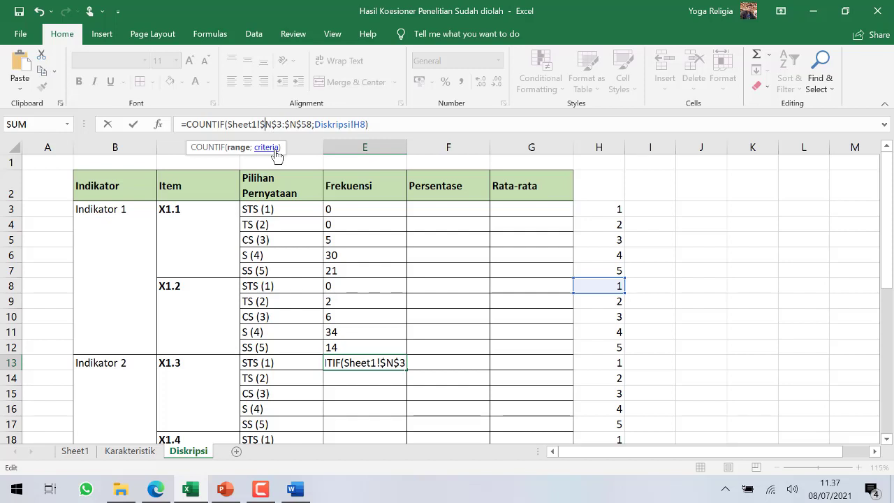
{"action": "key", "text": "shift+Left"}
{"action": "type", "text": "O"}
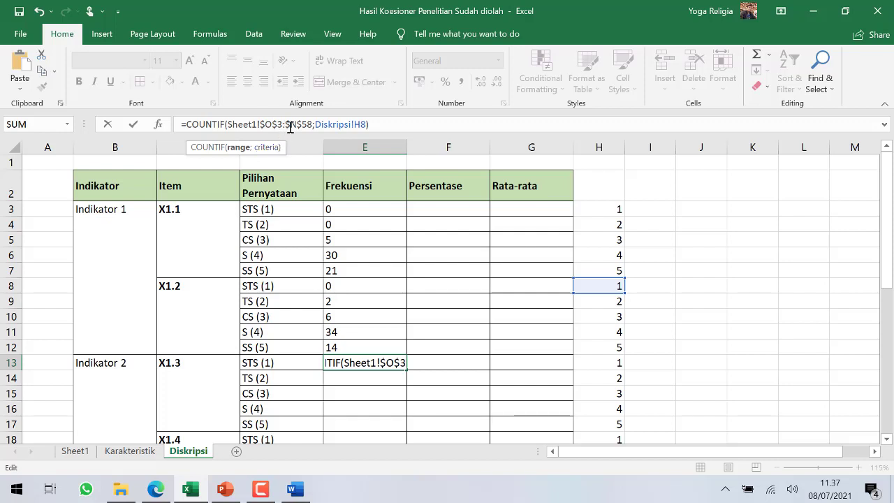
{"action": "left_click_drag", "start_coordinate": [290, 128], "coordinate": [297, 129]}
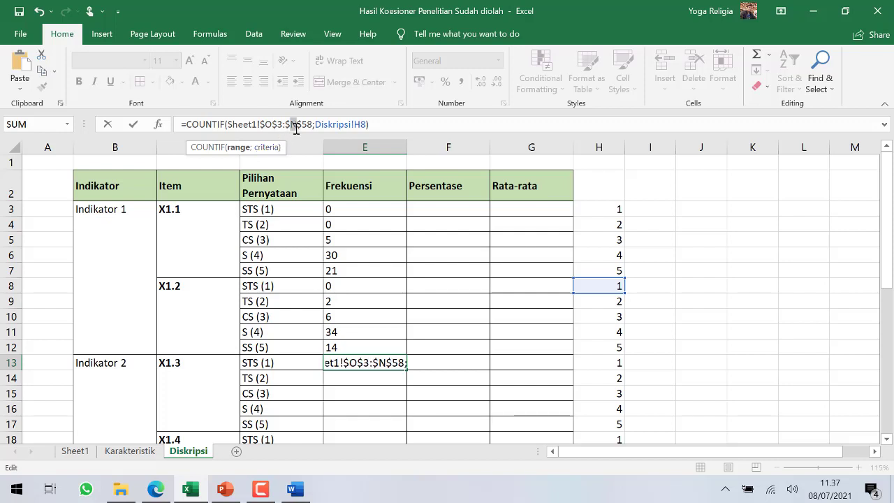
{"action": "type", "text": "O"}
{"action": "left_click", "coordinate": [363, 126]}
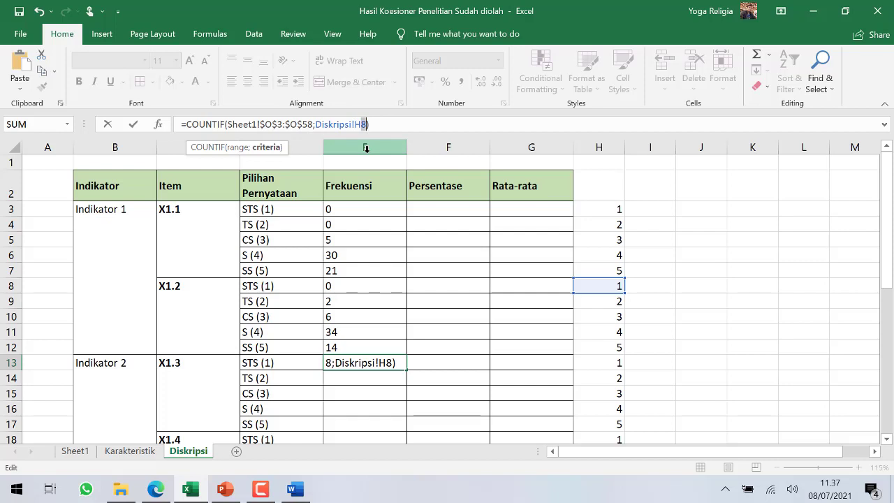
{"action": "type", "text": "H13"}
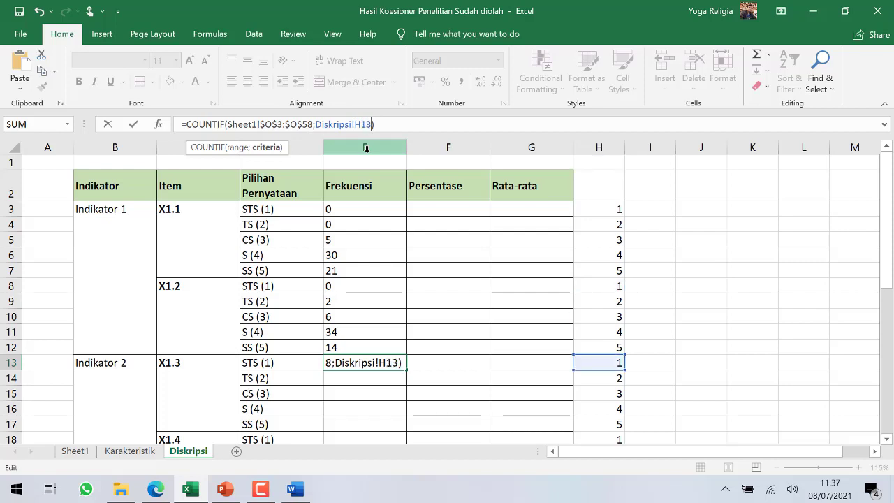
{"action": "key", "text": "Return"}
Step: Paste the copied formula into cell E18 for item X1.4 and change it to =COUNTIF(Sheet1!$P$3:$P$58;Diskripsi!H18)
{"action": "scroll", "coordinate": [425, 264], "scroll_direction": "down", "scroll_amount": 2}
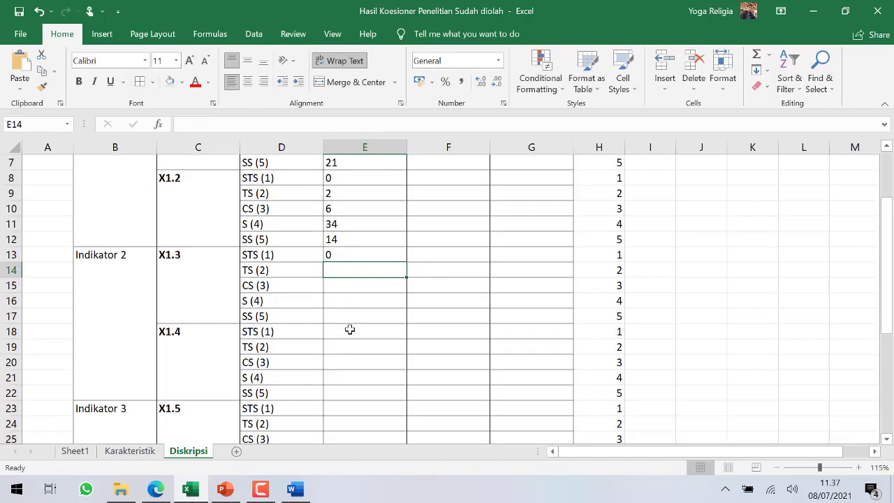
{"action": "left_click", "coordinate": [349, 329]}
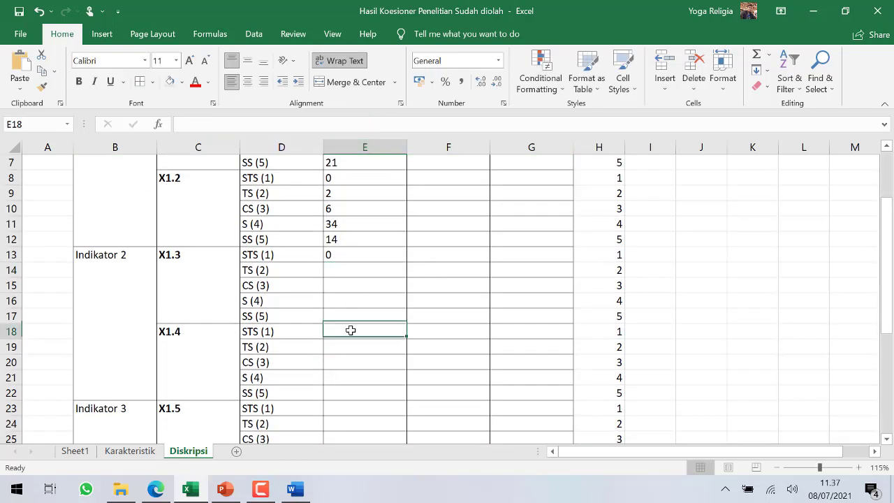
{"action": "left_click", "coordinate": [251, 124]}
{"action": "key", "text": "ctrl+v"}
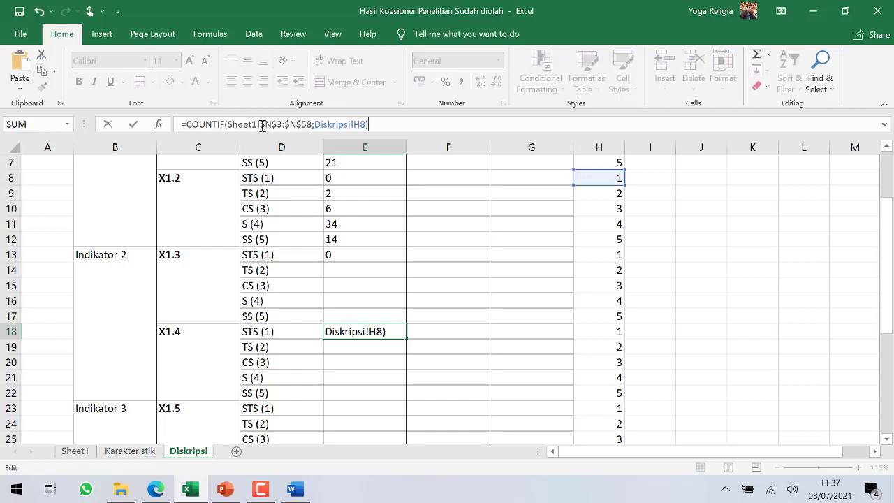
{"action": "left_click", "coordinate": [271, 124]}
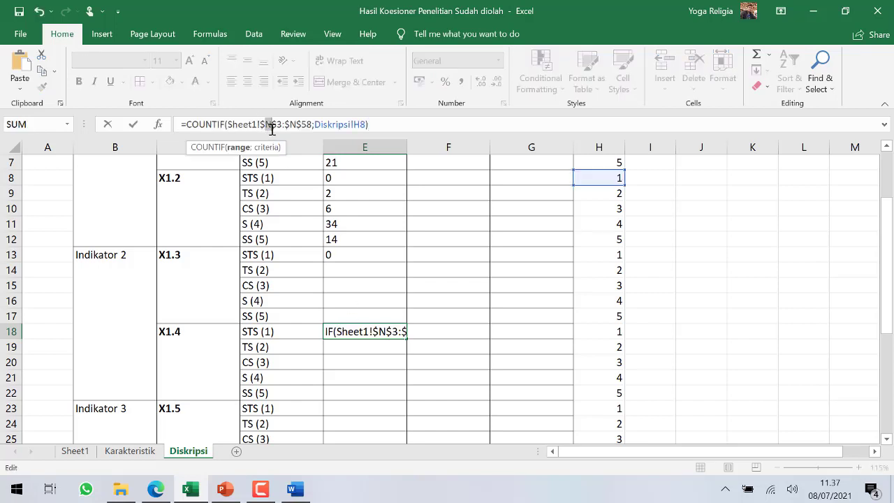
{"action": "key", "text": "BackSpace"}
{"action": "type", "text": "P"}
{"action": "left_click", "coordinate": [293, 124]}
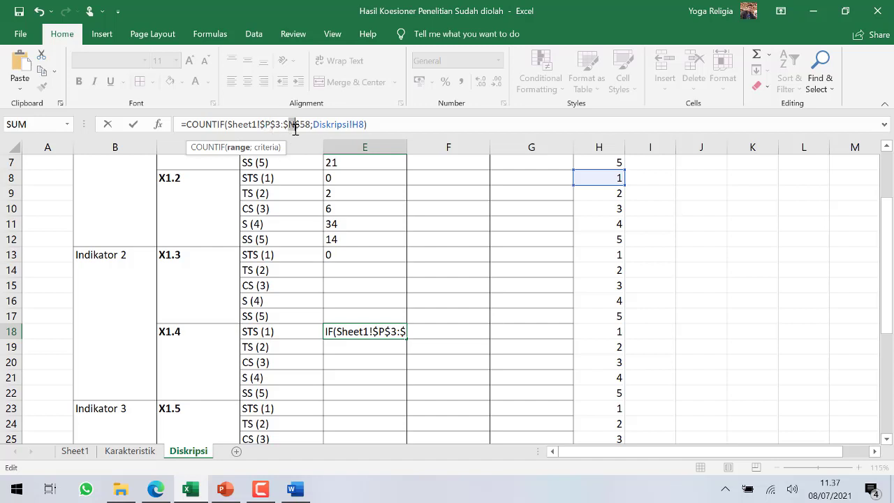
{"action": "key", "text": "BackSpace"}
{"action": "type", "text": "P"}
{"action": "double_click", "coordinate": [358, 125]}
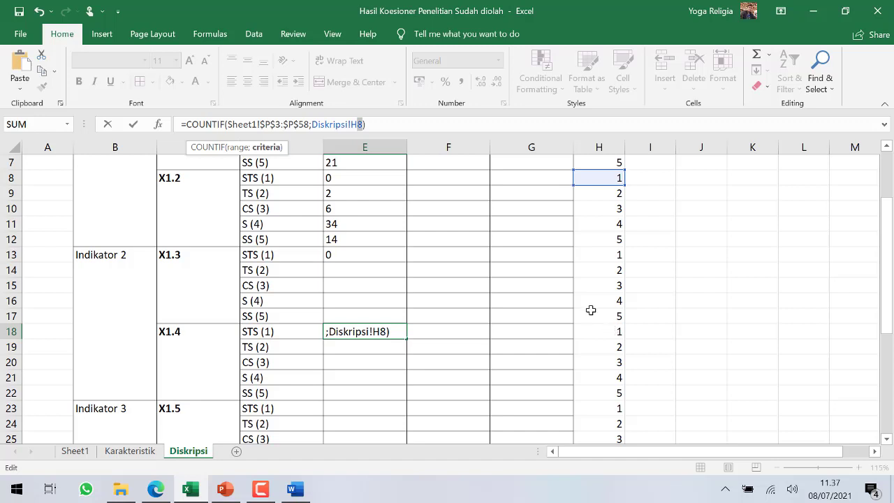
{"action": "type", "text": "H18"}
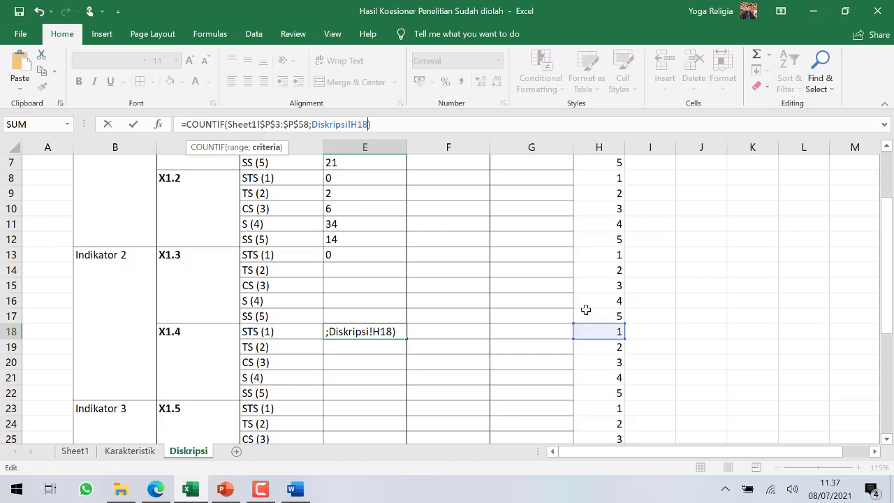
{"action": "key", "text": "Return"}
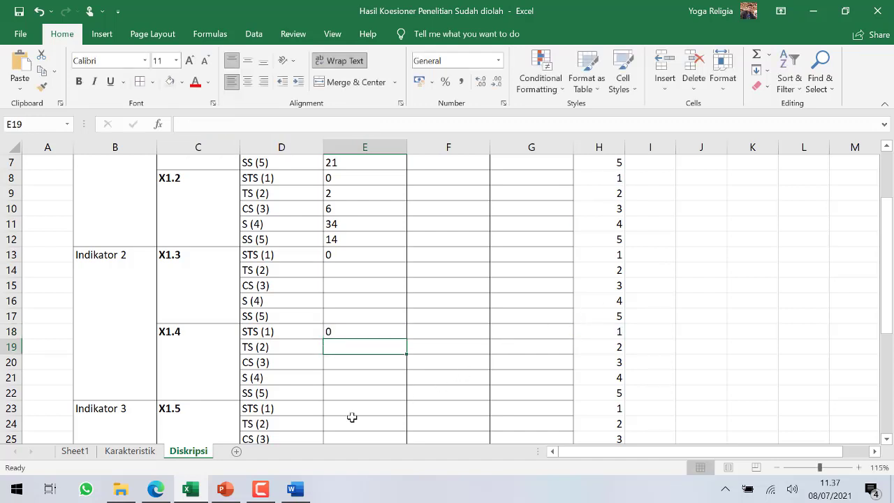
Step: Paste the copied formula into cell E23 for item X1.5 and change it to =COUNTIF(Sheet1!$Q$3:$Q$58;Diskripsi!H23)
{"action": "left_click", "coordinate": [355, 409]}
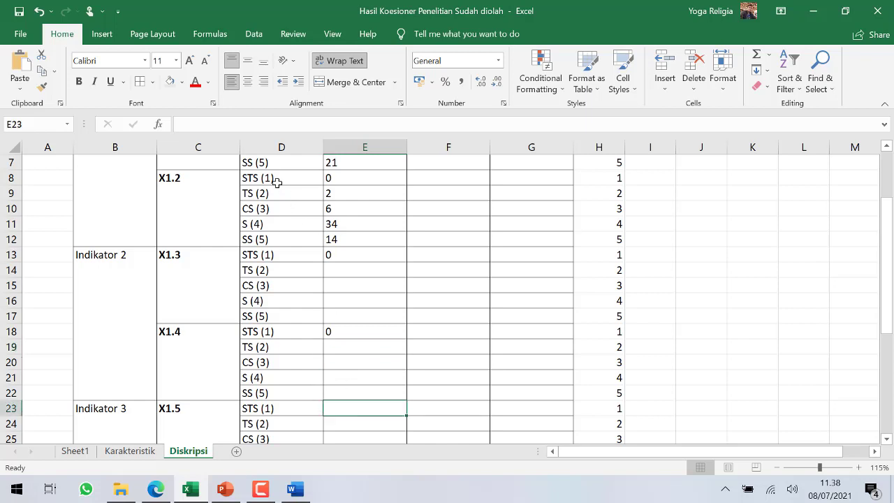
{"action": "left_click", "coordinate": [254, 128]}
{"action": "type", "text": "=COUNTIF(Sheet1!$N$3:$N$58;Diskripsi!H8)"}
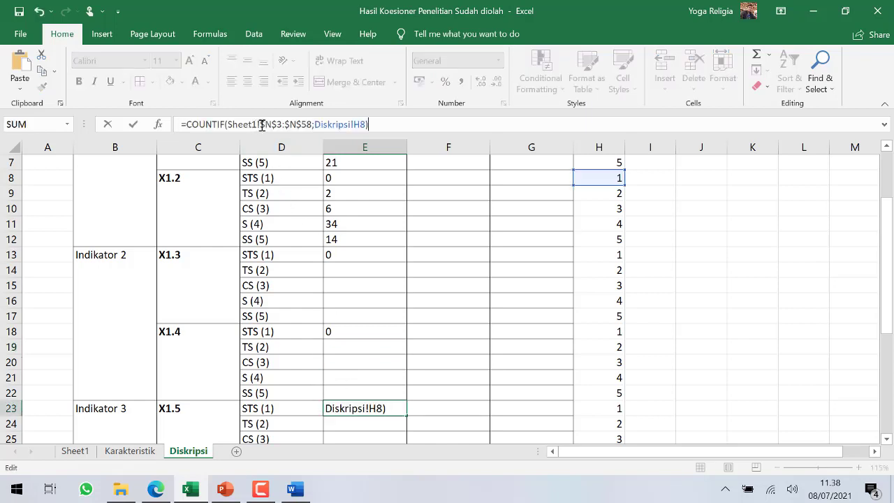
{"action": "left_click", "coordinate": [271, 125]}
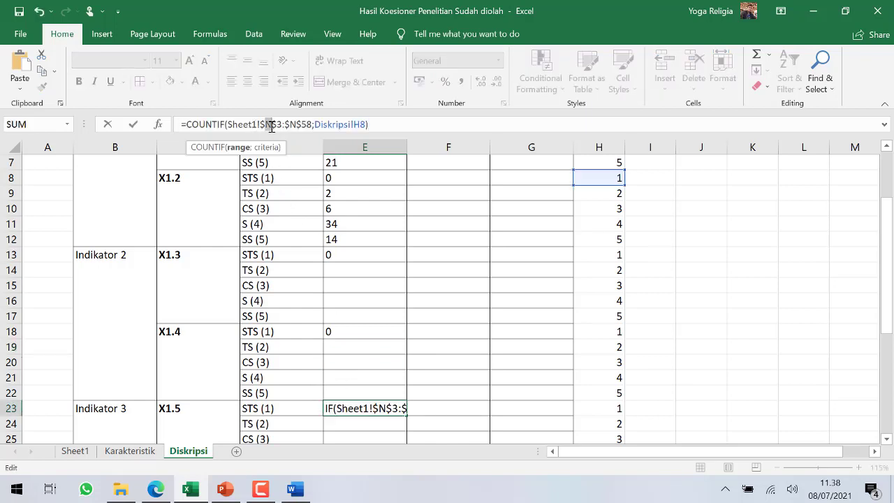
{"action": "type", "text": "Q"}
{"action": "left_click_drag", "start_coordinate": [292, 125], "coordinate": [298, 125]}
{"action": "type", "text": "Q"}
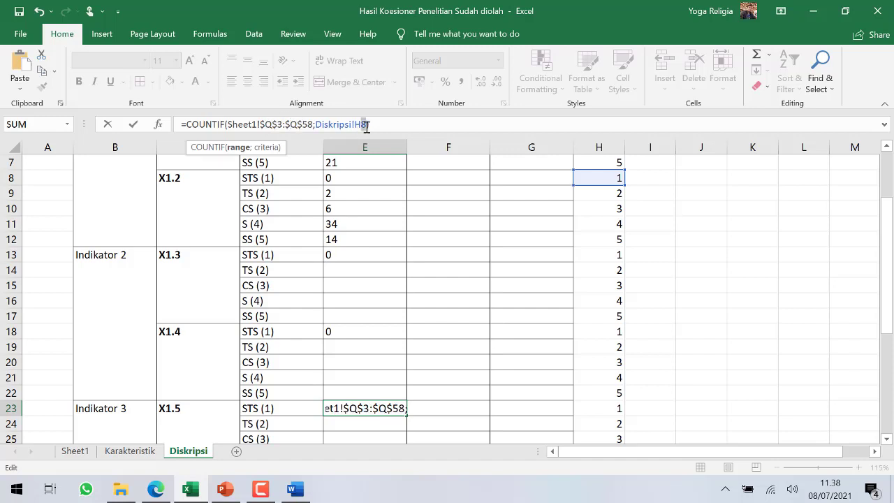
{"action": "type", "text": ")"}
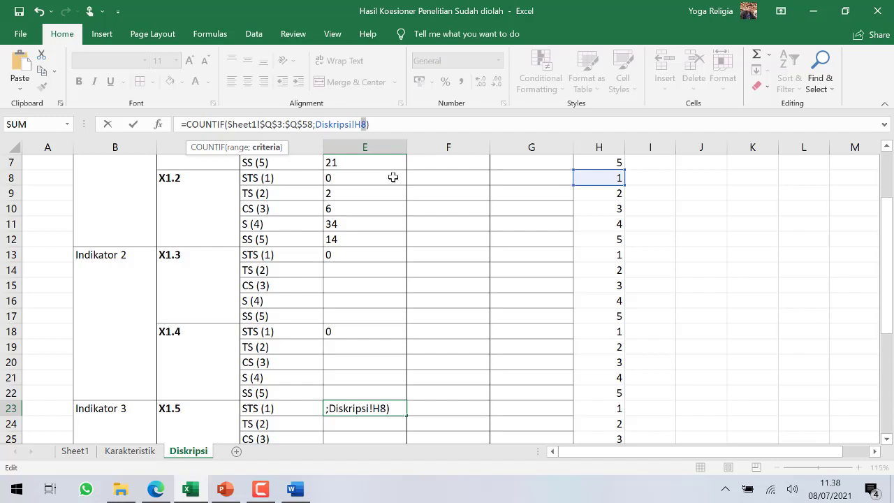
{"action": "type", "text": "H23"}
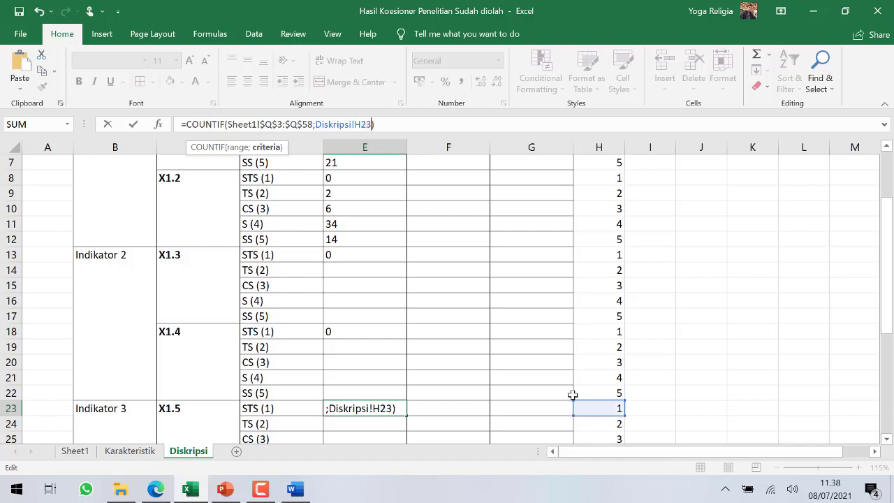
{"action": "key", "text": "Return"}
Step: Paste the copied formula into cell E28 for item X1.6 and change it to =COUNTIF(Sheet1!$R$3:$R$58;Diskripsi!H28)
{"action": "scroll", "coordinate": [489, 352], "scroll_direction": "down", "scroll_amount": 2}
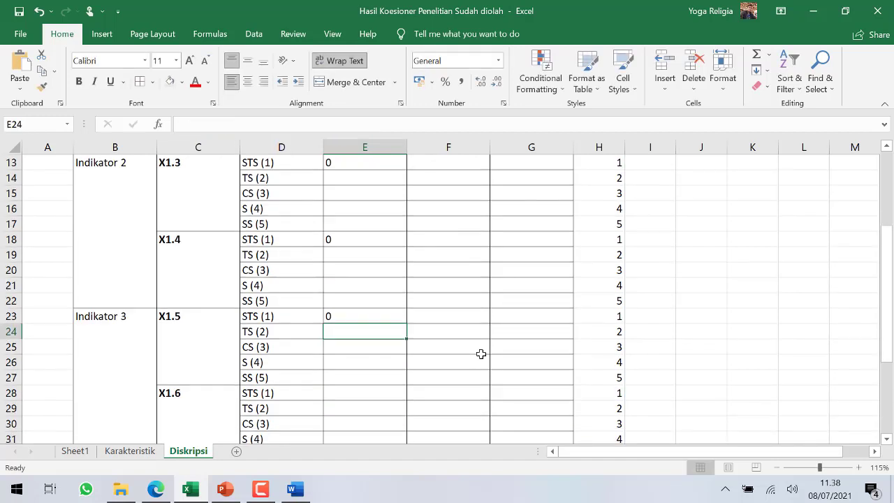
{"action": "scroll", "coordinate": [467, 355], "scroll_direction": "down", "scroll_amount": 1}
{"action": "left_click", "coordinate": [374, 348]}
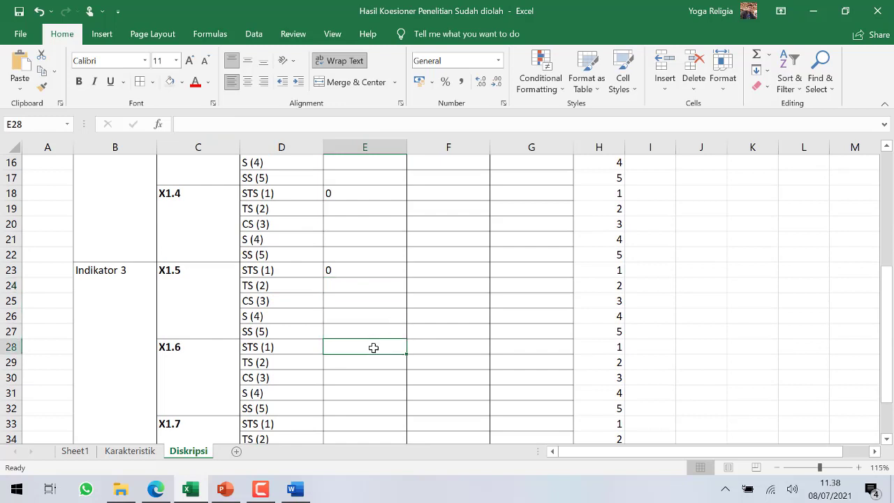
{"action": "left_click", "coordinate": [278, 123]}
{"action": "type", "text": "=COUNTIF(Sheet1!$N$3:$N$58;Diskripsi!H8)"}
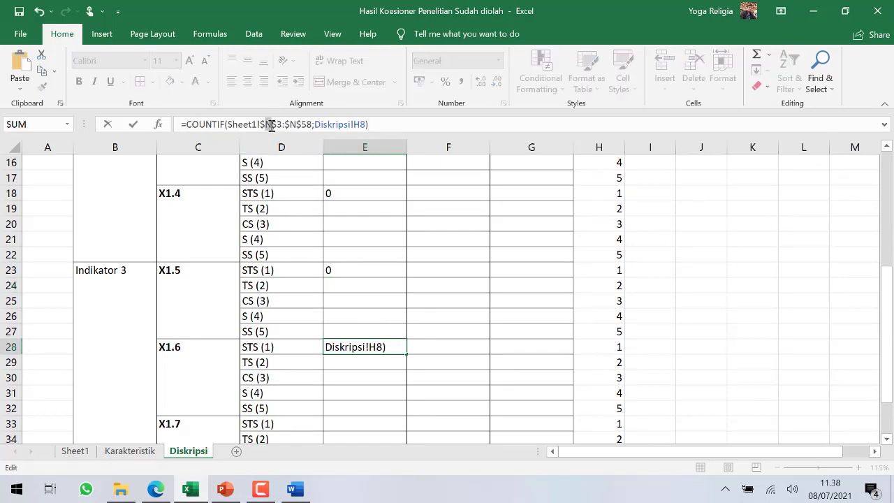
{"action": "left_click", "coordinate": [271, 124]}
{"action": "key", "text": "BackSpace"}
{"action": "type", "text": "R"}
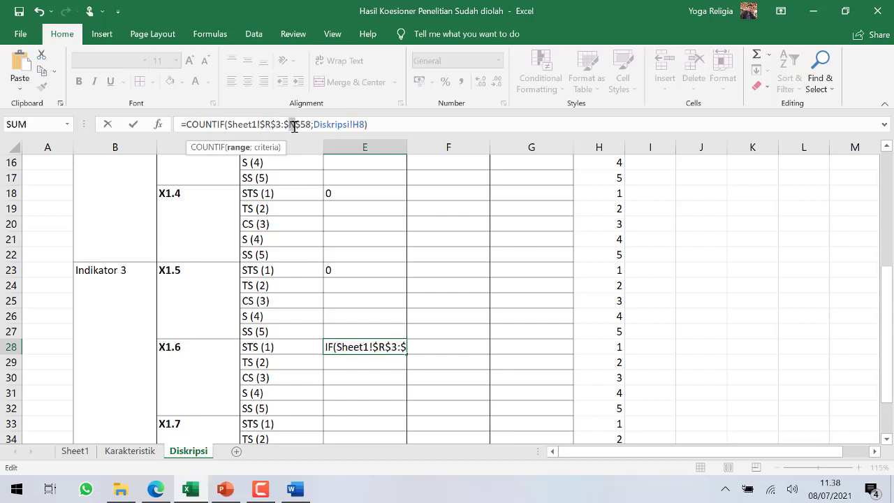
{"action": "left_click", "coordinate": [295, 124]}
{"action": "key", "text": "BackSpace"}
{"action": "type", "text": "R"}
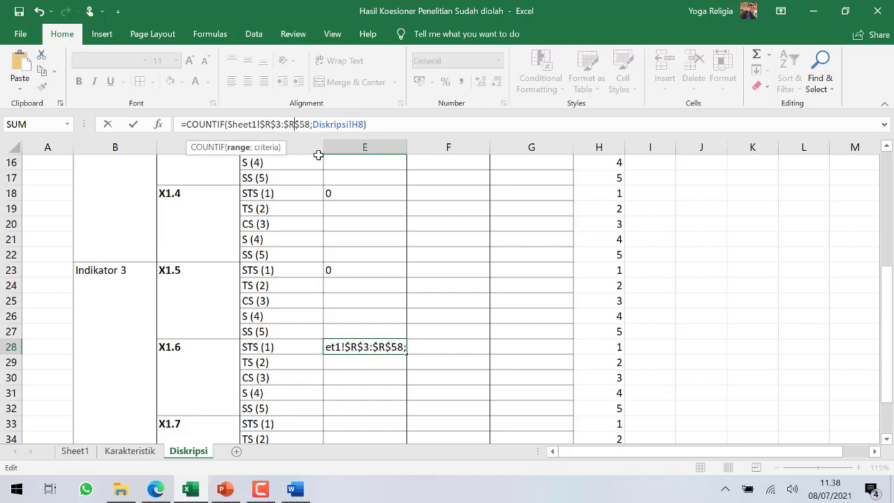
{"action": "left_click", "coordinate": [363, 125]}
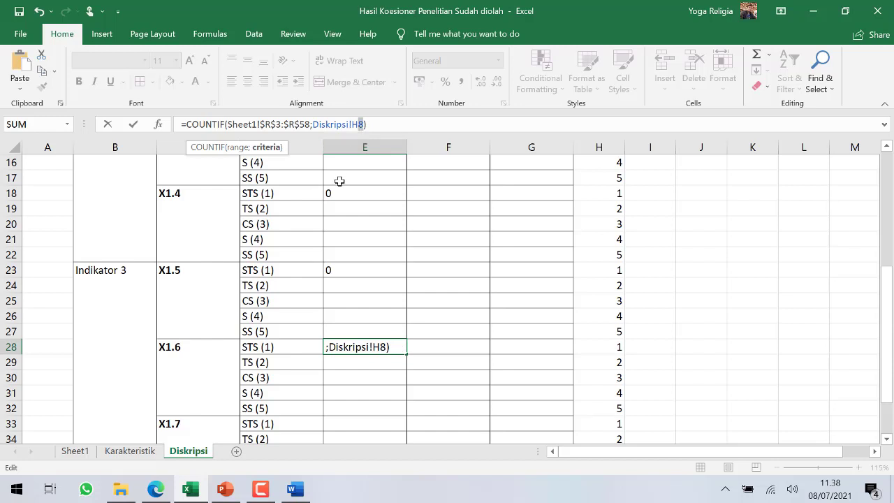
{"action": "type", "text": "28"}
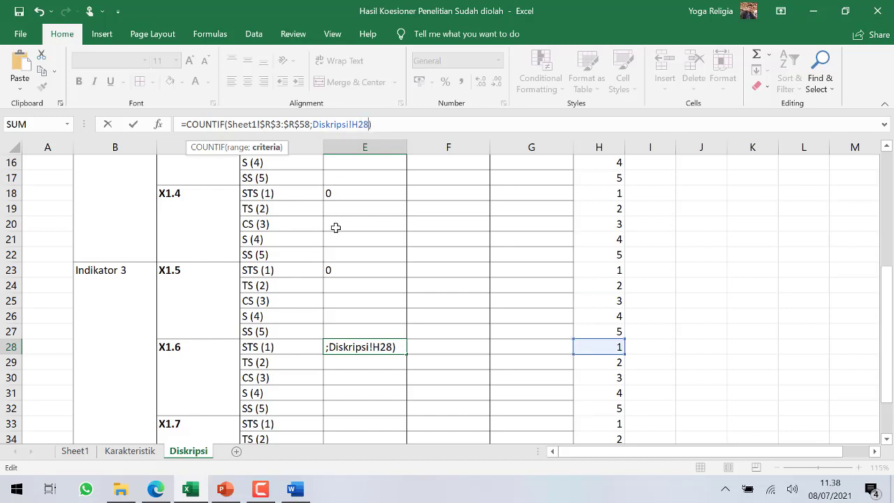
{"action": "key", "text": "Return"}
Step: Paste the copied formula into cell E33 for item X1.7 and change it to =COUNTIF(Sheet1!$S$3:$S$58;Diskripsi!H33)
{"action": "scroll", "coordinate": [363, 300], "scroll_direction": "down", "scroll_amount": 3}
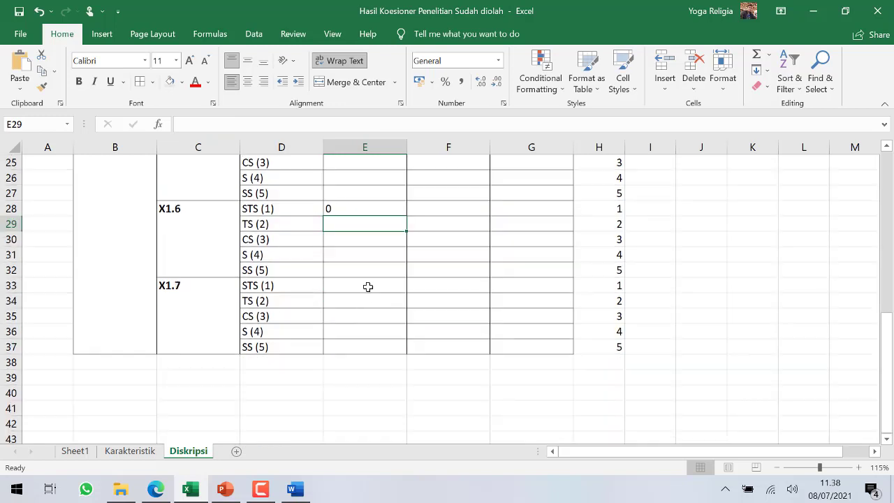
{"action": "left_click", "coordinate": [368, 286]}
{"action": "left_click", "coordinate": [303, 126]}
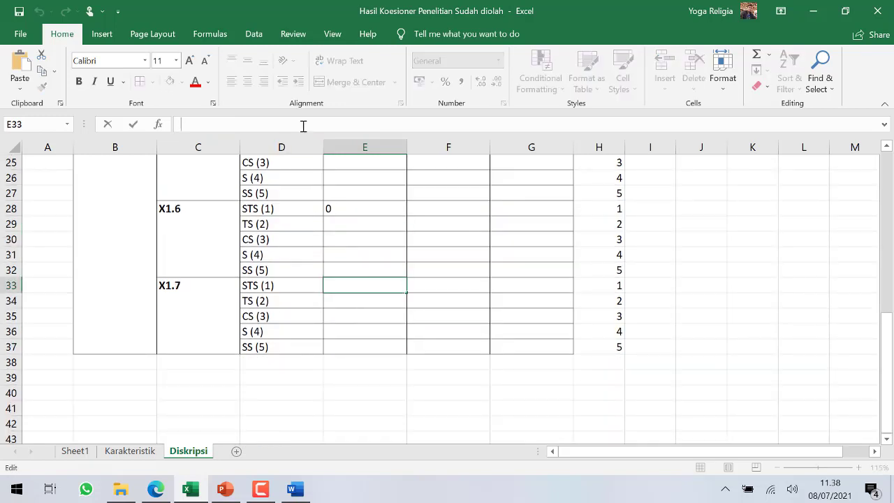
{"action": "type", "text": "=COUNTIF(Sheet1!$N$3:$N$38;Diskripsi!H8)"}
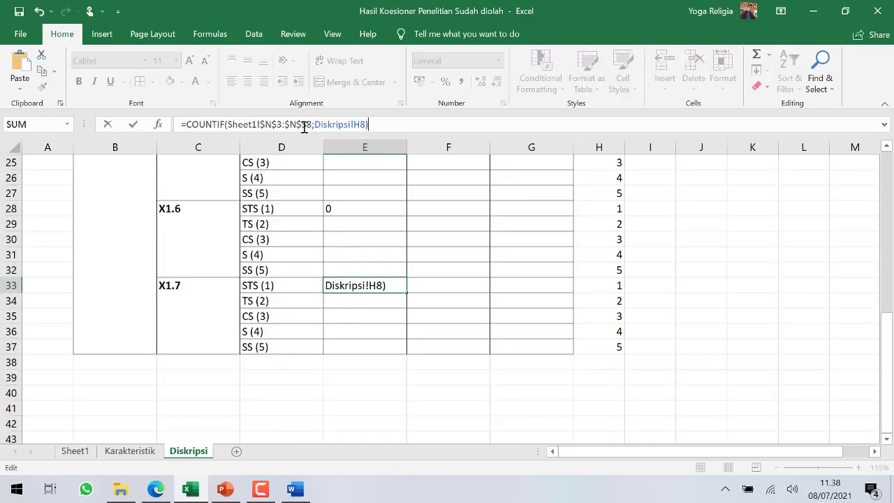
{"action": "left_click", "coordinate": [269, 126]}
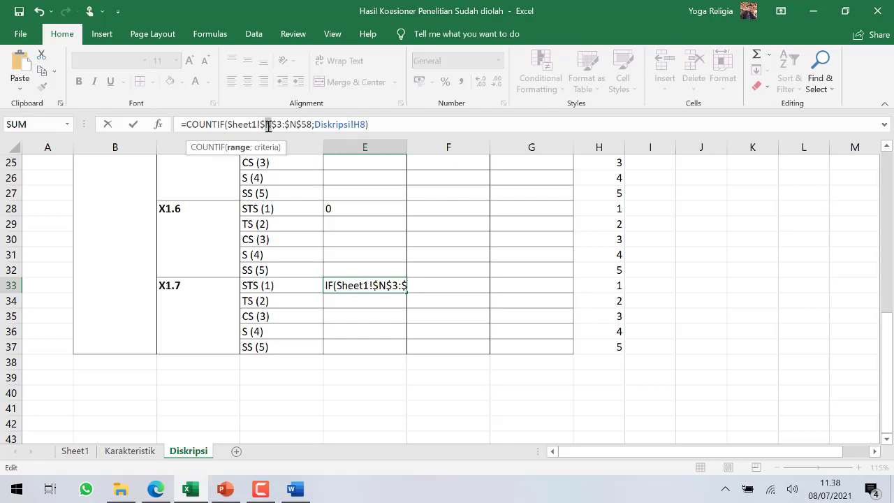
{"action": "key", "text": "Delete"}
{"action": "type", "text": "S"}
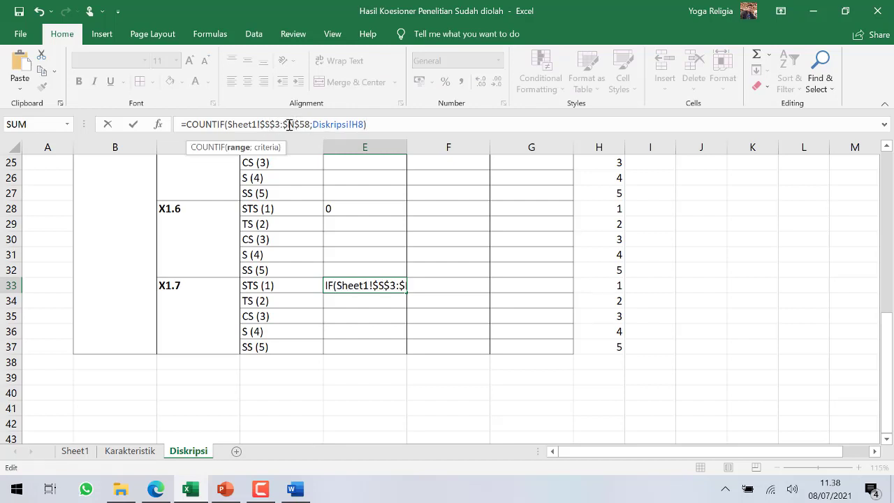
{"action": "left_click_drag", "start_coordinate": [289, 126], "coordinate": [294, 126]}
{"action": "type", "text": "S"}
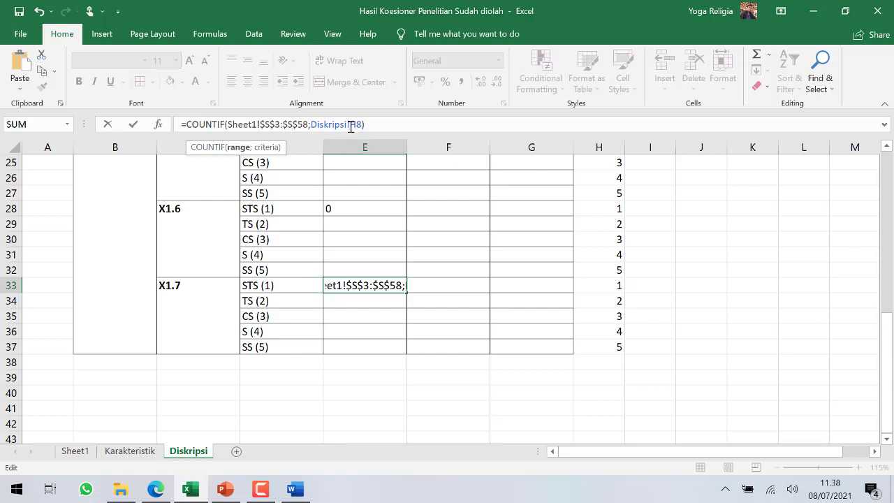
{"action": "left_click", "coordinate": [361, 125]}
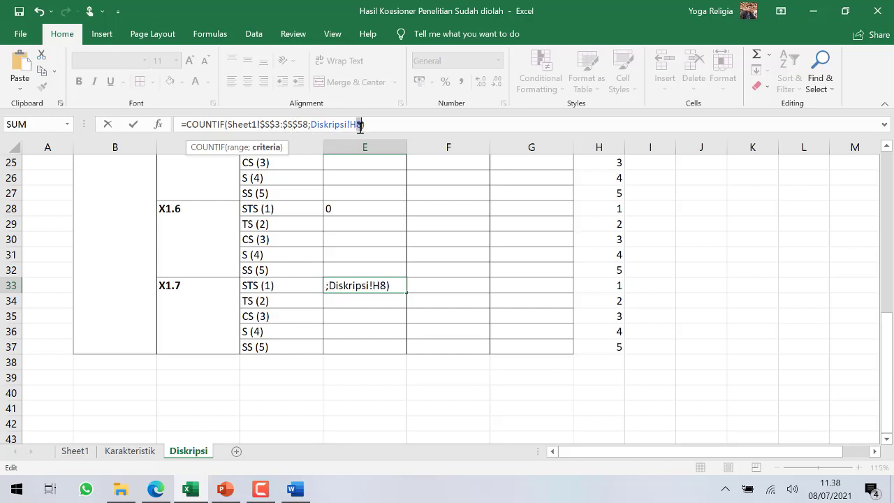
{"action": "type", "text": "33"}
{"action": "key", "text": "Return"}
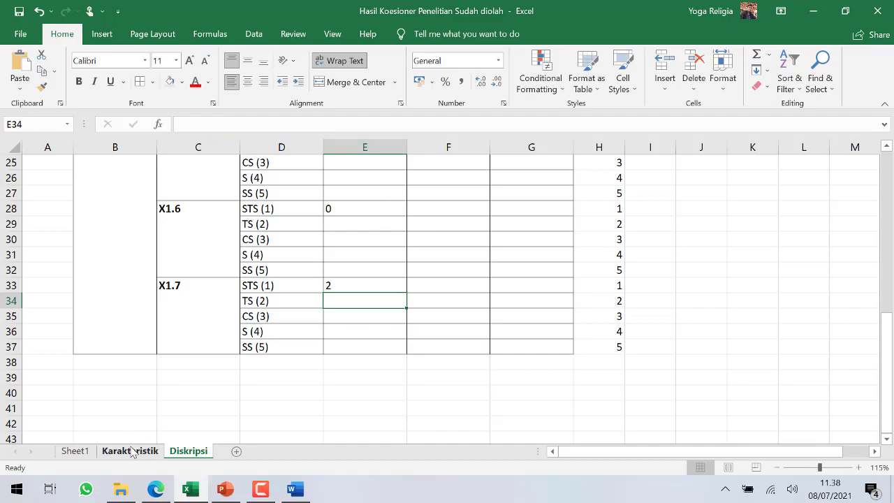
Step: Check the X1 item columns and their headers in Sheet1, then return to cell E33 on the Diskripsi sheet
{"action": "left_click", "coordinate": [85, 454]}
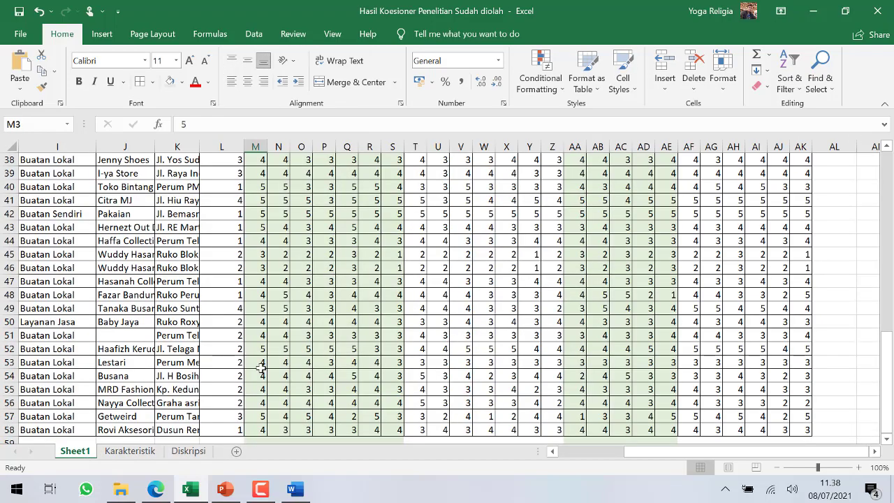
{"action": "scroll", "coordinate": [384, 269], "scroll_direction": "up", "scroll_amount": 12}
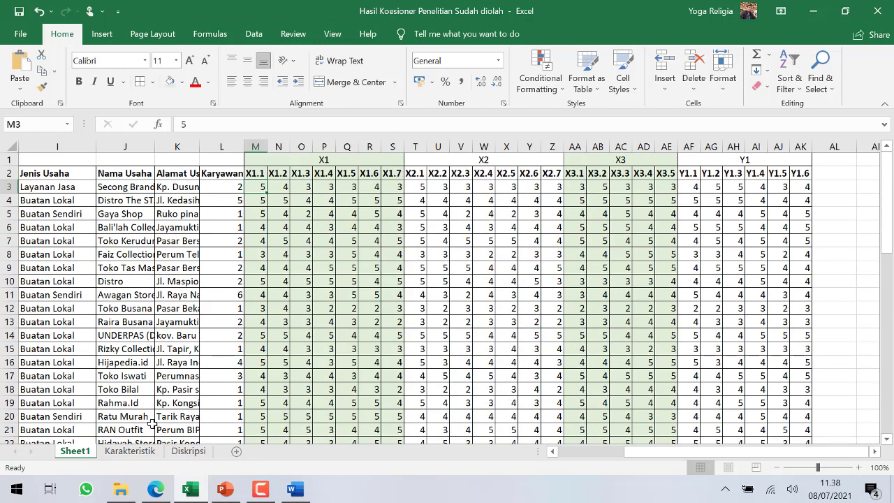
{"action": "left_click", "coordinate": [183, 451]}
{"action": "left_click", "coordinate": [335, 288]}
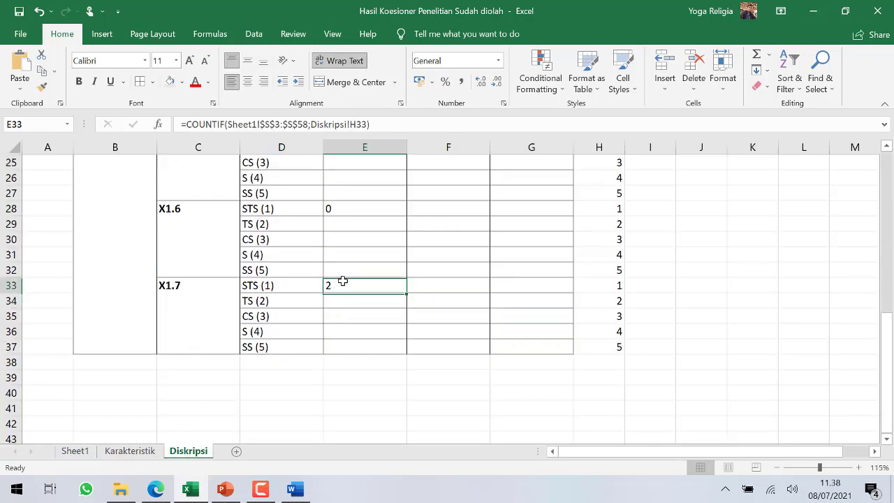
Step: Fill the frequency formulas for items X1.3 and X1.4 from E13 down to E17 and from E18 down to E22
{"action": "scroll", "coordinate": [377, 273], "scroll_direction": "up", "scroll_amount": 8}
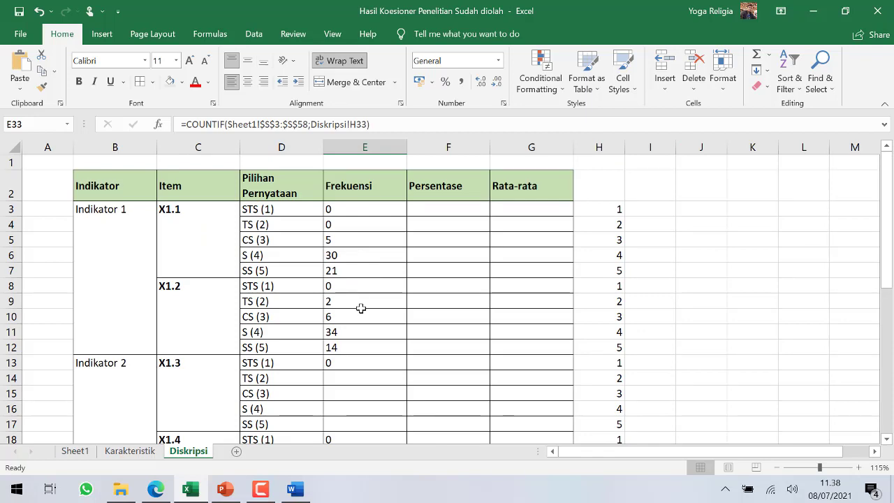
{"action": "scroll", "coordinate": [361, 307], "scroll_direction": "down", "scroll_amount": 1}
{"action": "left_click", "coordinate": [377, 302]}
{"action": "left_click_drag", "start_coordinate": [405, 307], "coordinate": [404, 362]}
{"action": "scroll", "coordinate": [391, 307], "scroll_direction": "down", "scroll_amount": 2}
{"action": "left_click", "coordinate": [383, 285]}
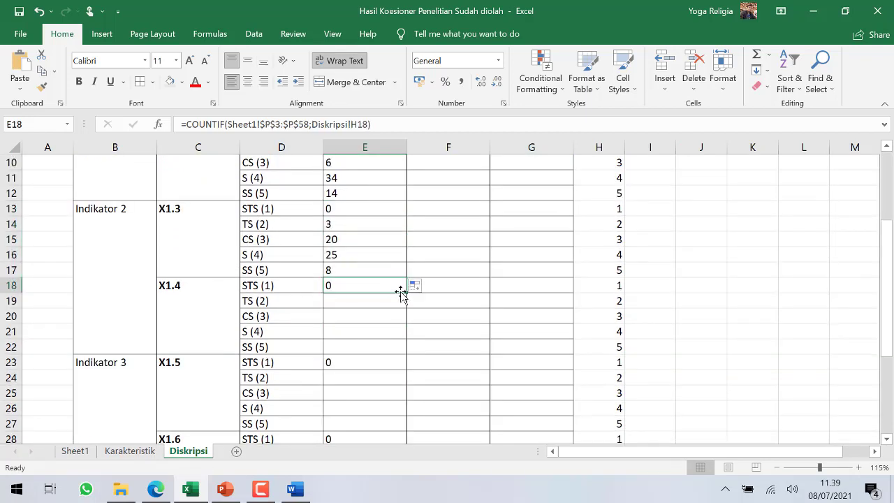
{"action": "left_click_drag", "start_coordinate": [406, 293], "coordinate": [405, 354]}
Step: Fill the frequency formulas for items X1.5, X1.6 and X1.7 down through their answer rows, E23:E37
{"action": "scroll", "coordinate": [381, 315], "scroll_direction": "down", "scroll_amount": 1}
{"action": "scroll", "coordinate": [382, 314], "scroll_direction": "down", "scroll_amount": 1}
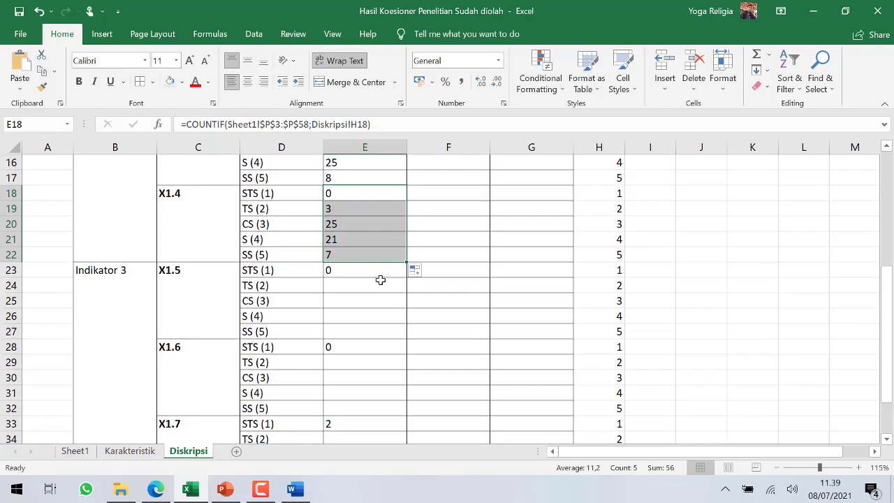
{"action": "left_click", "coordinate": [381, 273]}
{"action": "double_click", "coordinate": [406, 277]}
{"action": "scroll", "coordinate": [391, 286], "scroll_direction": "down", "scroll_amount": 2}
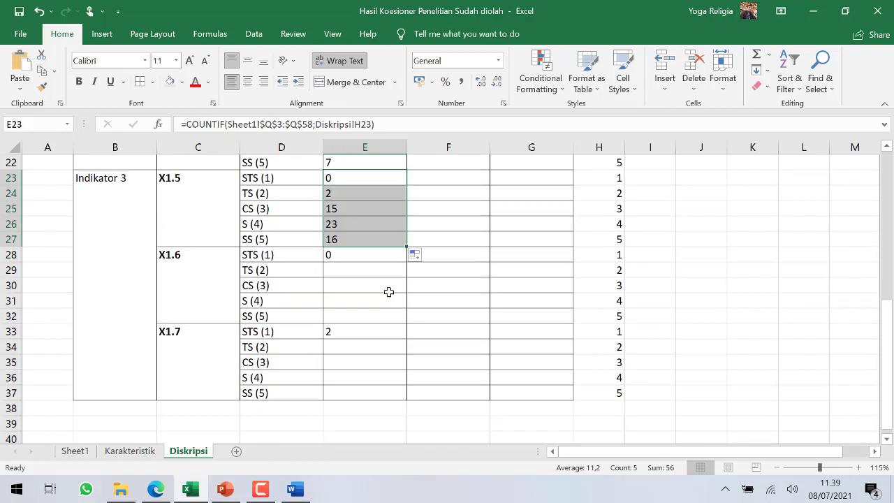
{"action": "left_click", "coordinate": [386, 257]}
{"action": "left_click_drag", "start_coordinate": [408, 264], "coordinate": [406, 400]}
{"action": "left_click", "coordinate": [395, 331]}
Step: Enter the percentage formula =(E3/56)*100 in cell F3 of the Persentase column
{"action": "scroll", "coordinate": [392, 325], "scroll_direction": "up", "scroll_amount": 2}
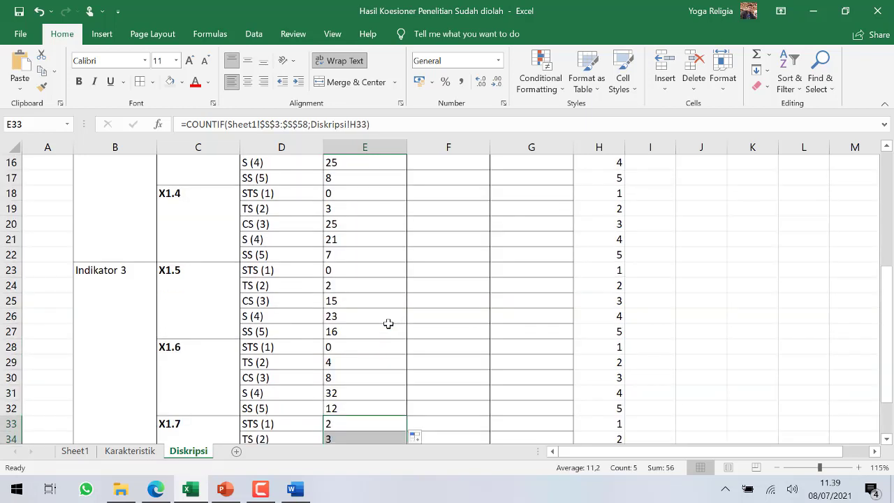
{"action": "scroll", "coordinate": [392, 323], "scroll_direction": "down", "scroll_amount": 2}
{"action": "scroll", "coordinate": [391, 321], "scroll_direction": "up", "scroll_amount": 6}
{"action": "scroll", "coordinate": [390, 310], "scroll_direction": "up", "scroll_amount": 1}
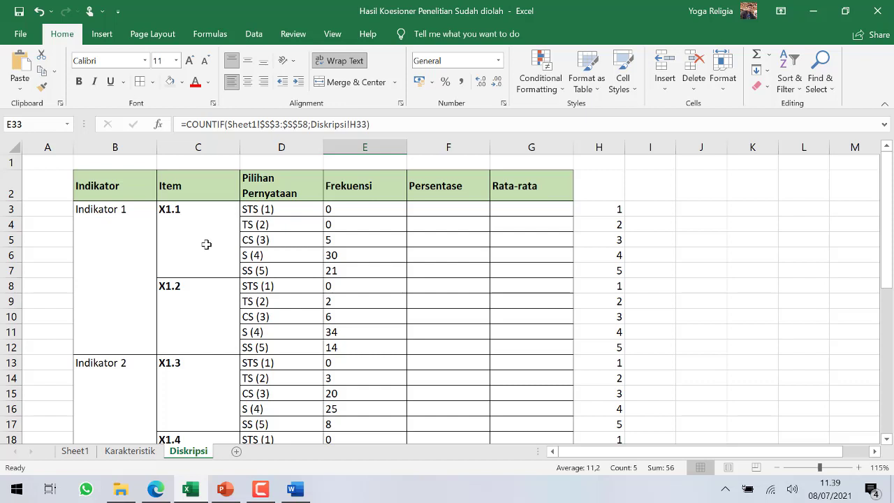
{"action": "left_click", "coordinate": [599, 209]}
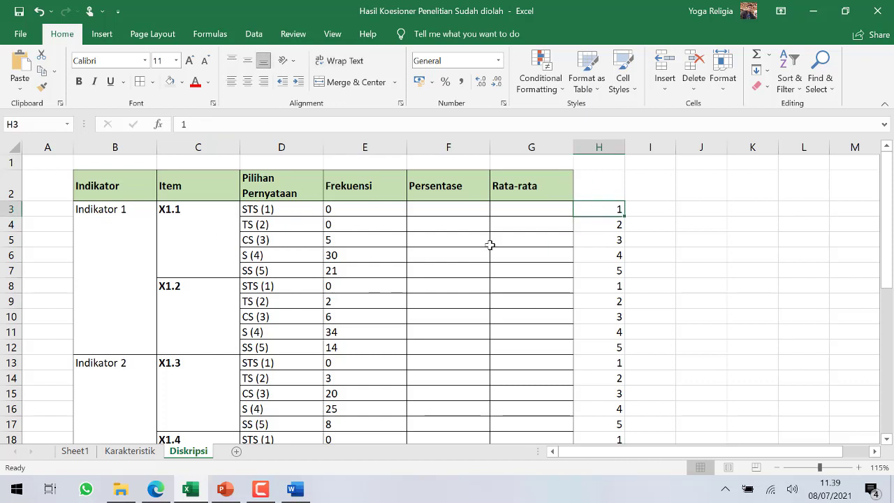
{"action": "left_click", "coordinate": [437, 210]}
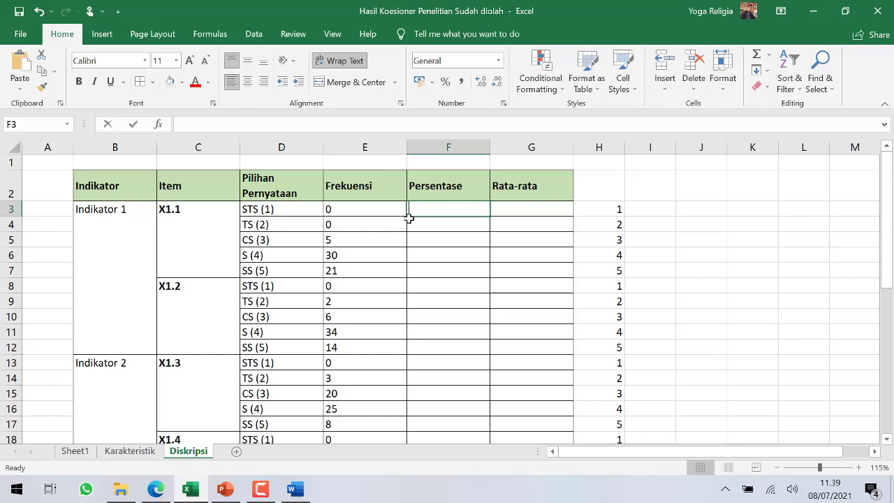
{"action": "type", "text": "=("}
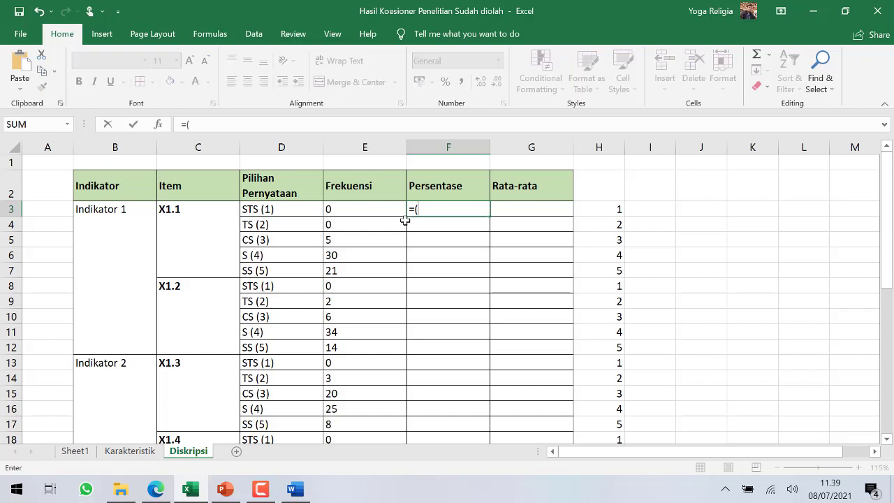
{"action": "left_click", "coordinate": [392, 208]}
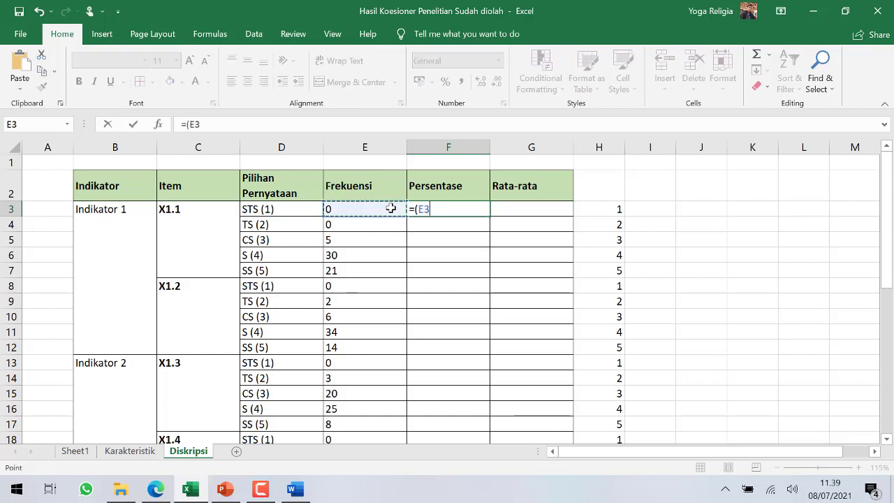
{"action": "type", "text": "/"}
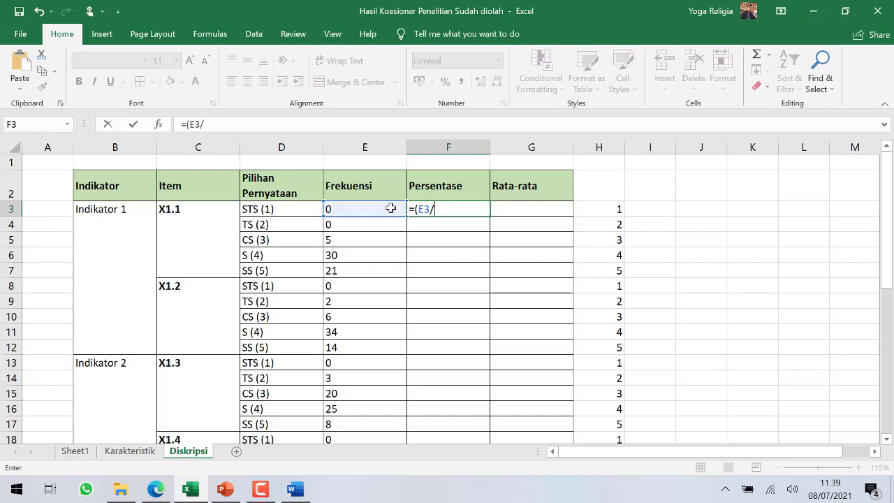
{"action": "type", "text": "56)*100"}
{"action": "key", "text": "Return"}
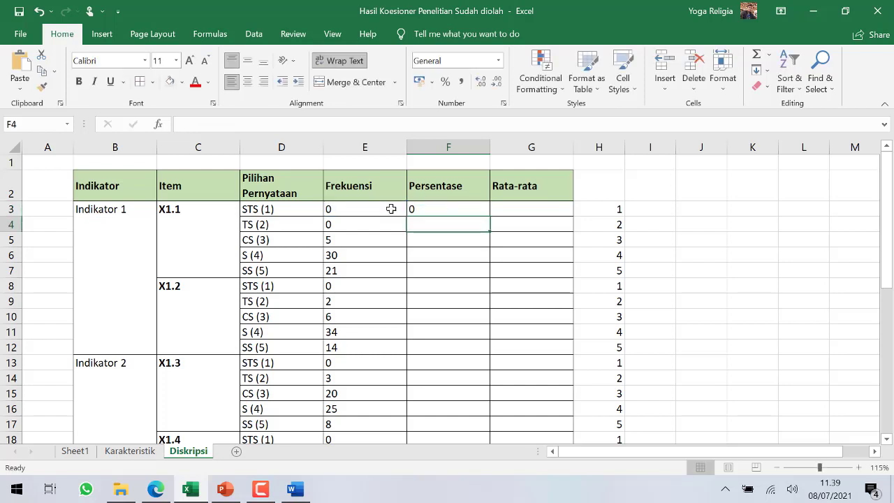
Step: Fill the percentage formula from F3 down to F37
{"action": "left_click", "coordinate": [440, 208]}
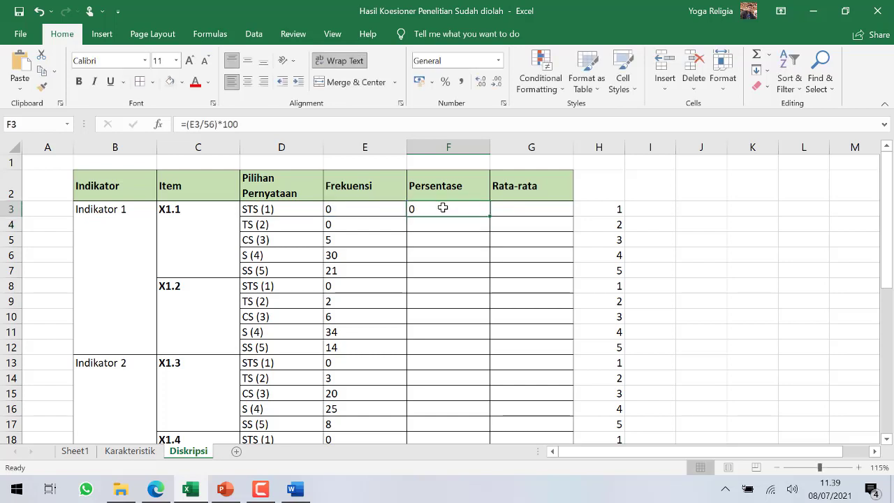
{"action": "double_click", "coordinate": [492, 218]}
{"action": "scroll", "coordinate": [481, 260], "scroll_direction": "down", "scroll_amount": 8}
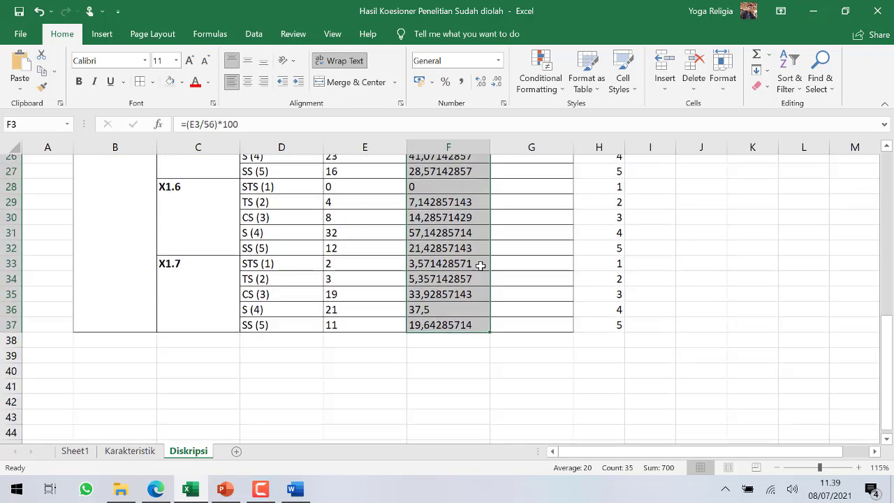
Step: Format the percentages in F3:F37 with two decimal places and centre them horizontally
{"action": "scroll", "coordinate": [481, 265], "scroll_direction": "up", "scroll_amount": 8}
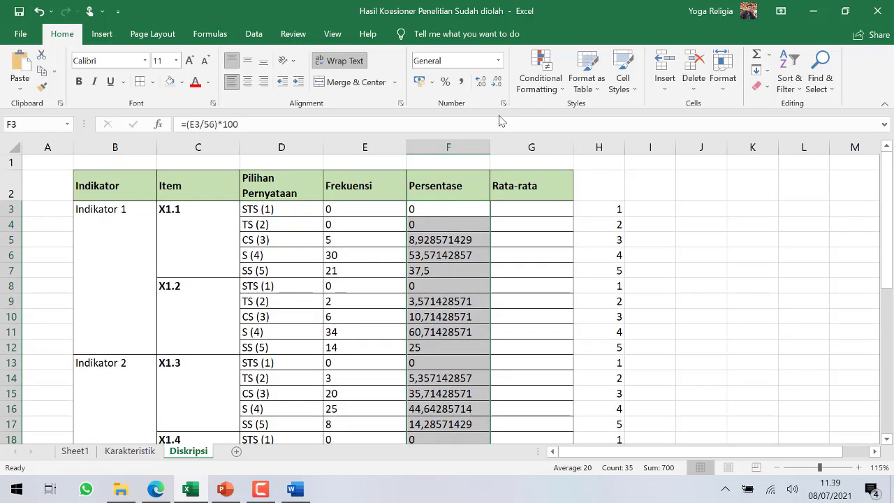
{"action": "left_click", "coordinate": [496, 84]}
{"action": "left_click", "coordinate": [497, 84]}
{"action": "left_click", "coordinate": [496, 83]}
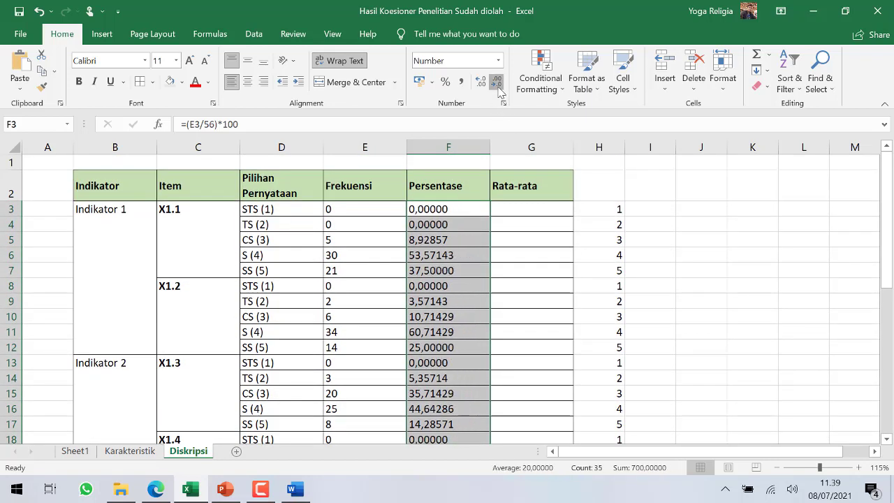
{"action": "left_click", "coordinate": [497, 84]}
{"action": "left_click", "coordinate": [496, 84]}
{"action": "left_click", "coordinate": [497, 84]}
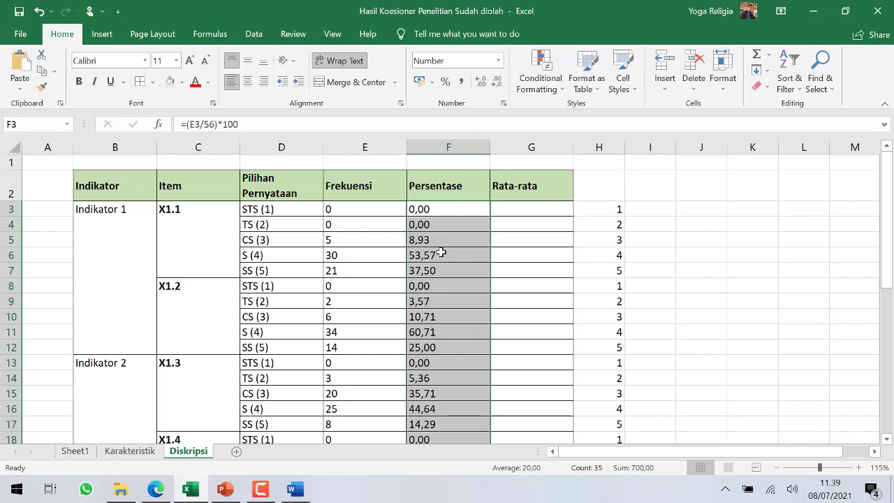
{"action": "left_click", "coordinate": [247, 82]}
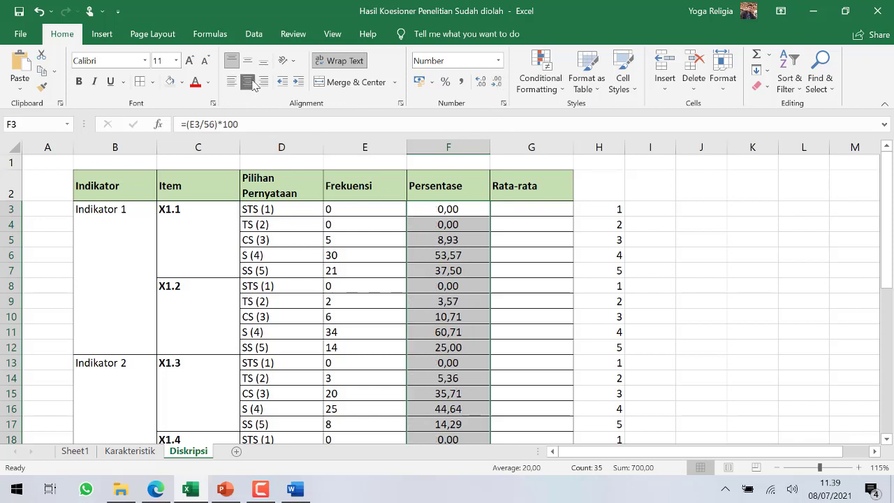
{"action": "left_click", "coordinate": [445, 225]}
Step: Merge and centre cells G3:G7 in the Rata-rata column for item X1.1
{"action": "left_click", "coordinate": [524, 211]}
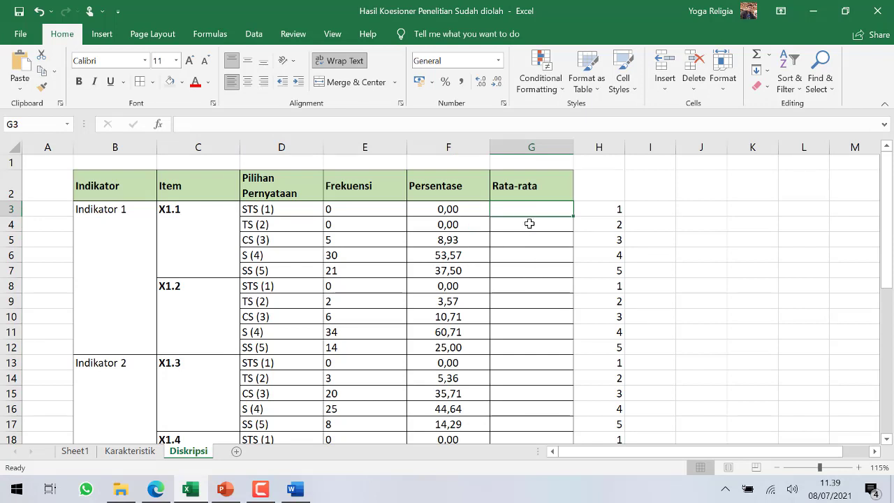
{"action": "left_click", "coordinate": [514, 273], "text": "shift"}
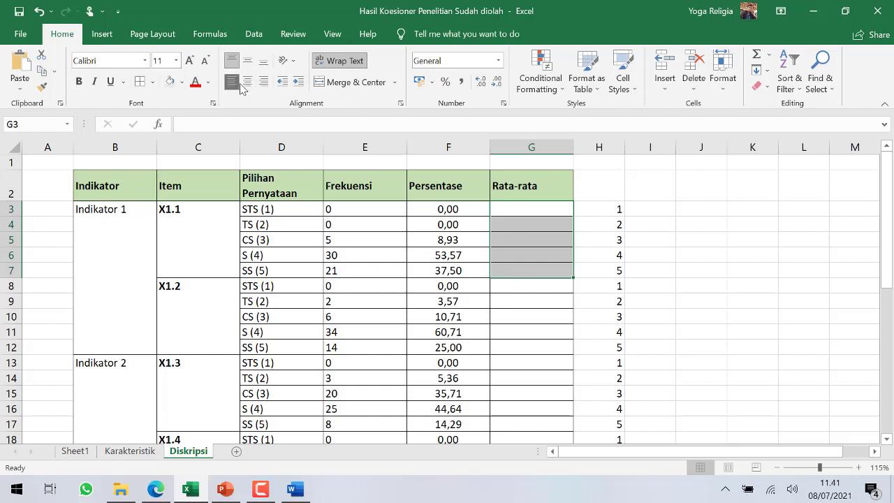
{"action": "left_click", "coordinate": [329, 83]}
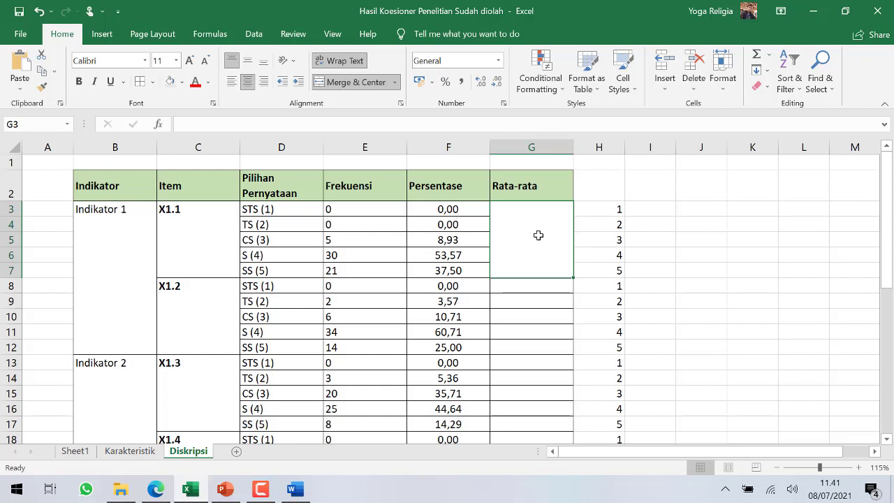
Step: Begin the weighted average formula for X1.1 in merged cell G3 with the terms =((H3*E3)+(H4*E4)
{"action": "type", "text": "="}
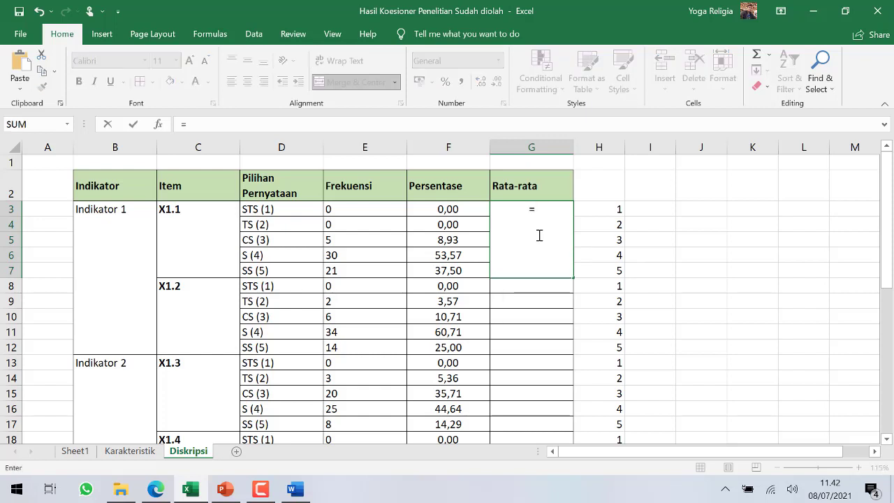
{"action": "type", "text": "(("}
{"action": "left_click", "coordinate": [598, 210]}
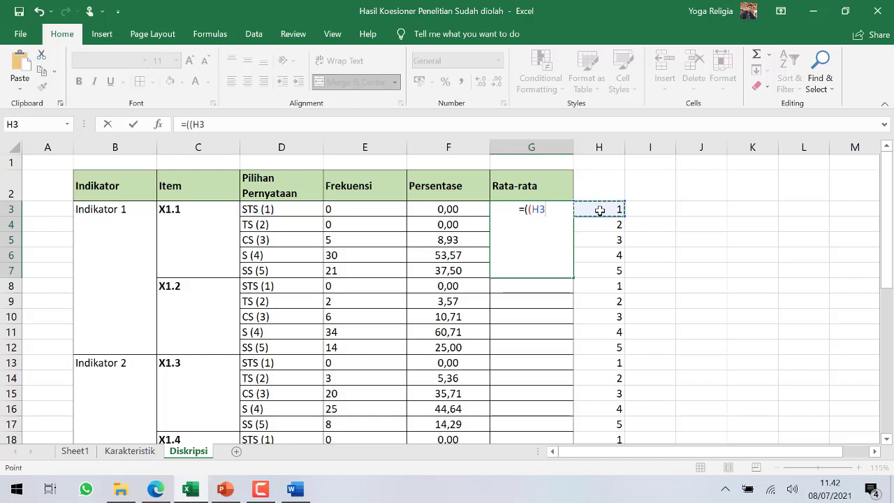
{"action": "type", "text": "*"}
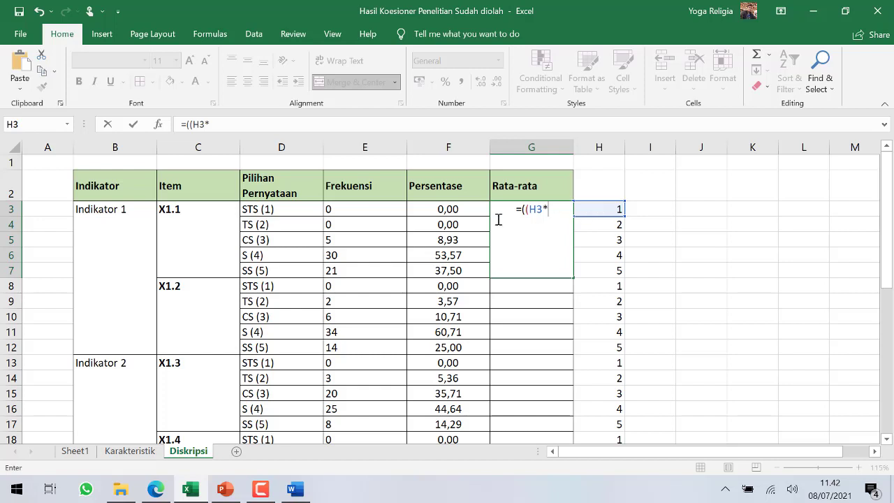
{"action": "left_click", "coordinate": [380, 209]}
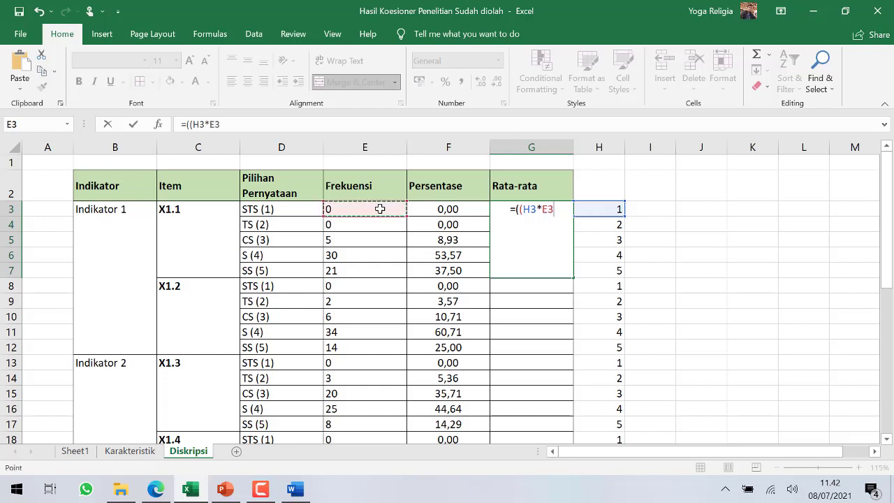
{"action": "type", "text": ")+"}
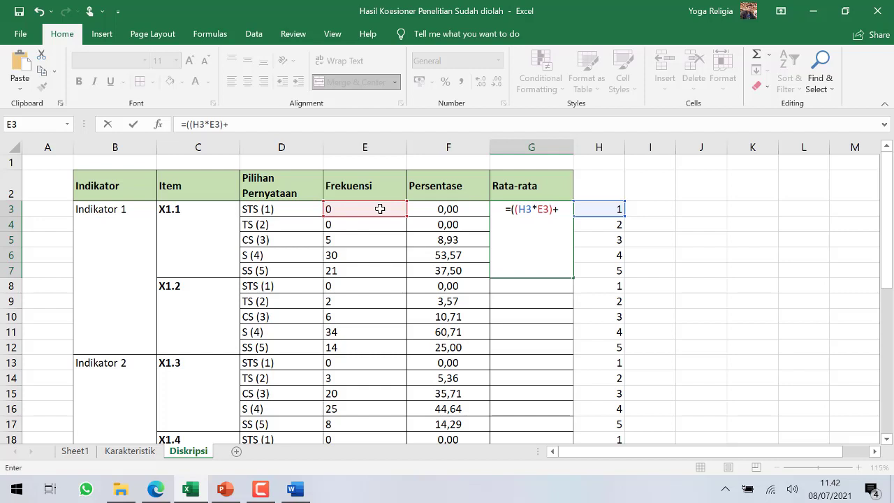
{"action": "left_click", "coordinate": [600, 223]}
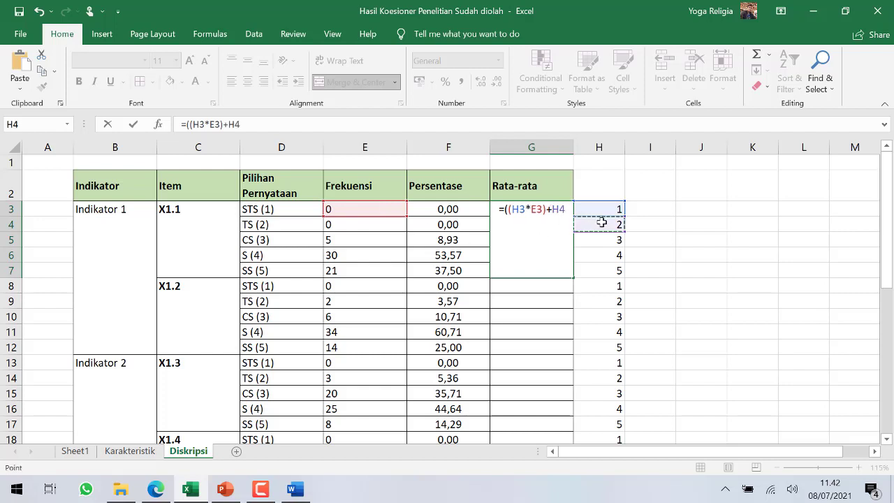
{"action": "key", "text": "BackSpace"}
{"action": "key", "text": "BackSpace"}
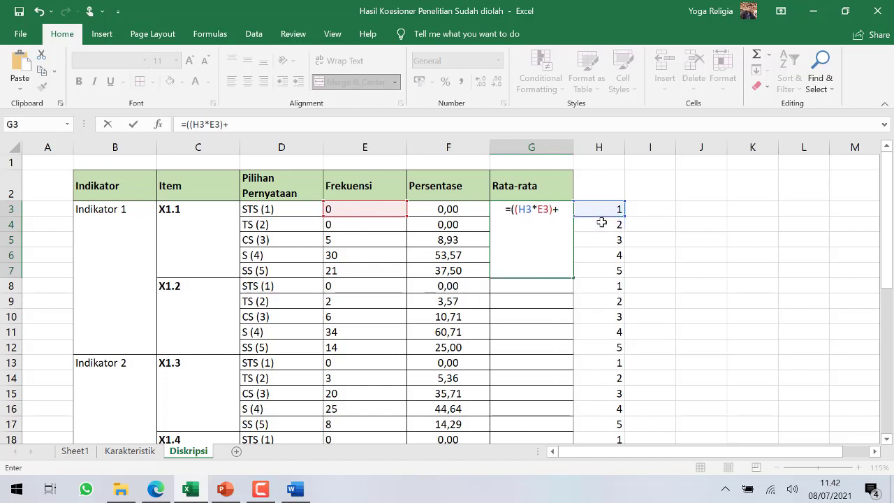
{"action": "type", "text": "("}
{"action": "left_click", "coordinate": [602, 222]}
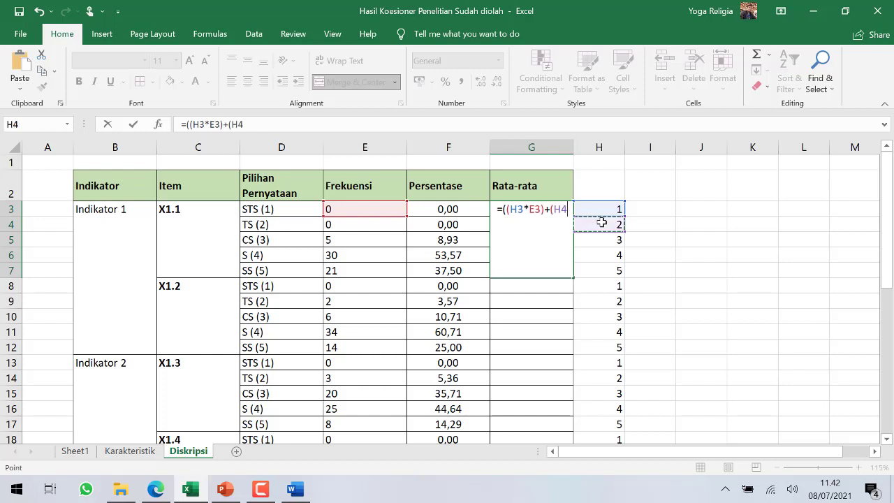
{"action": "type", "text": "*"}
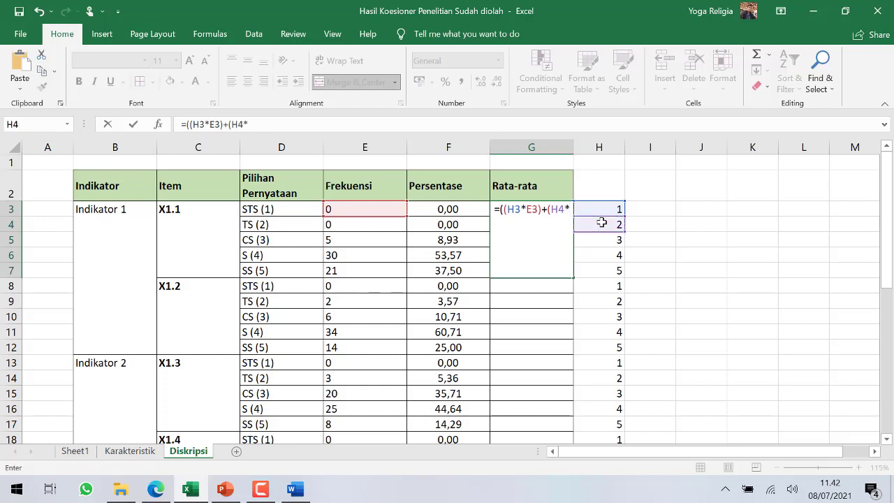
{"action": "left_click", "coordinate": [373, 226]}
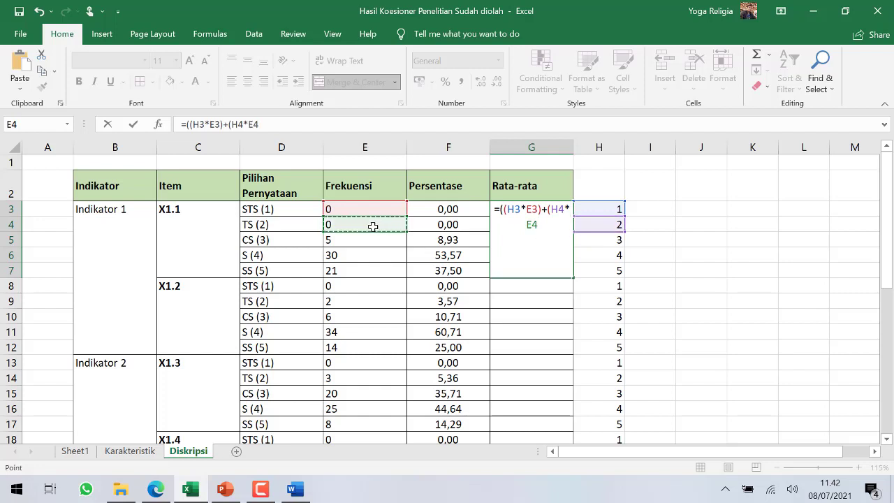
{"action": "type", "text": ")+("}
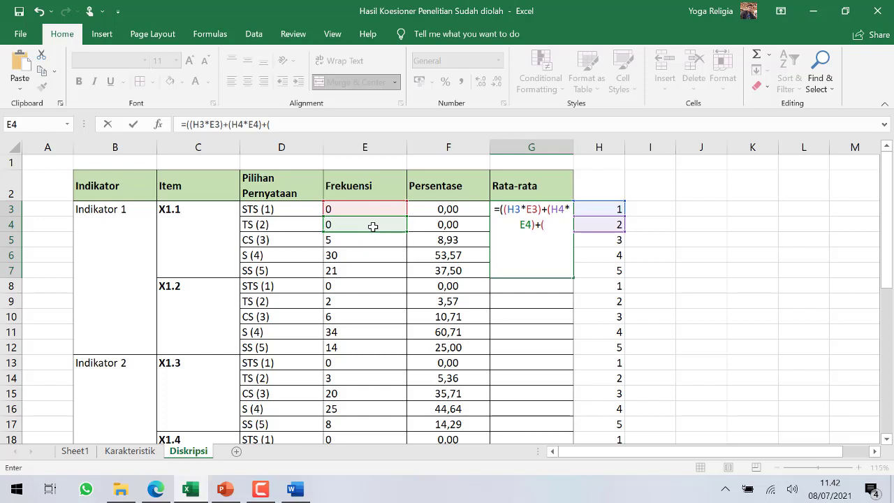
Step: Extend the G3 formula with the terms (H5*E5)+(H6*E6)
{"action": "left_click", "coordinate": [605, 240]}
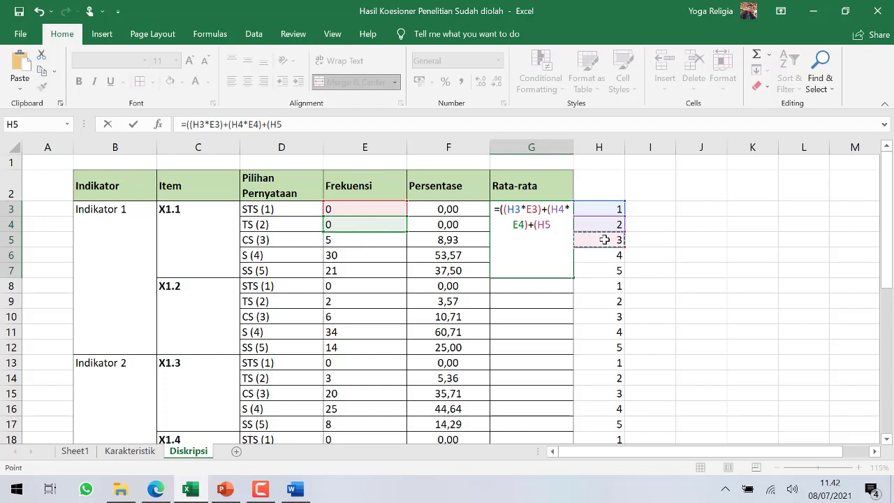
{"action": "type", "text": "*"}
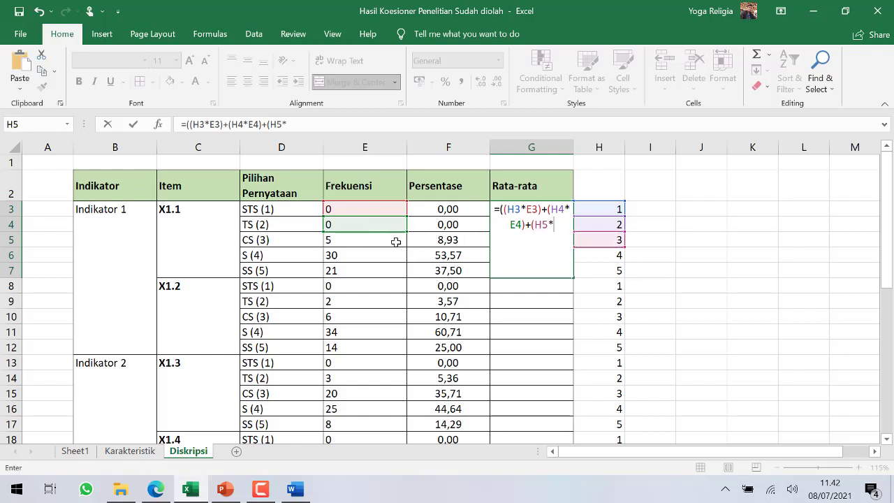
{"action": "left_click", "coordinate": [394, 241]}
{"action": "type", "text": ")"}
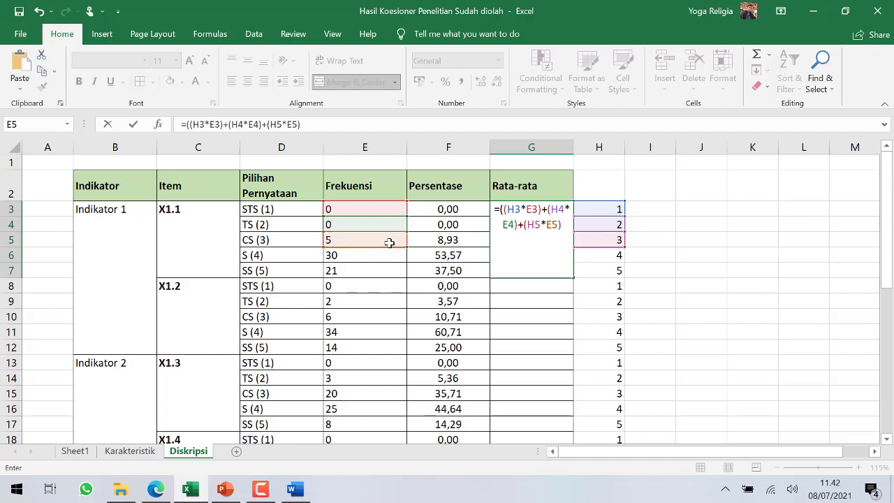
{"action": "type", "text": "+"}
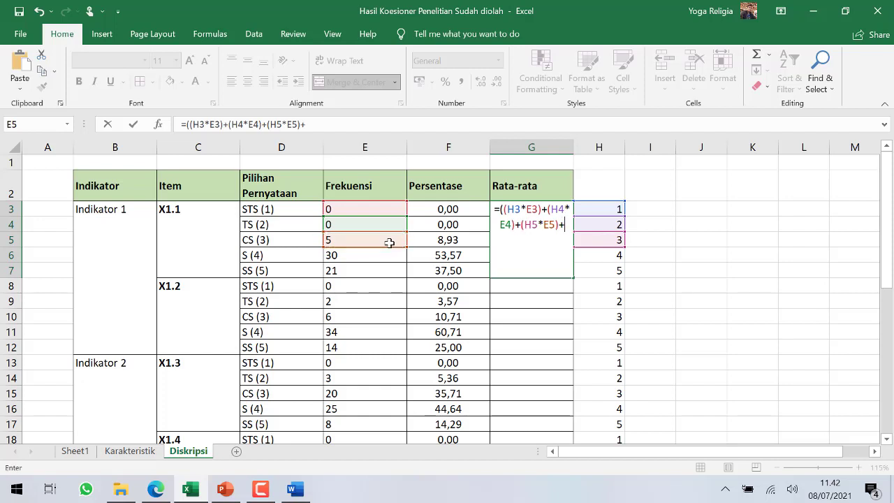
{"action": "type", "text": "("}
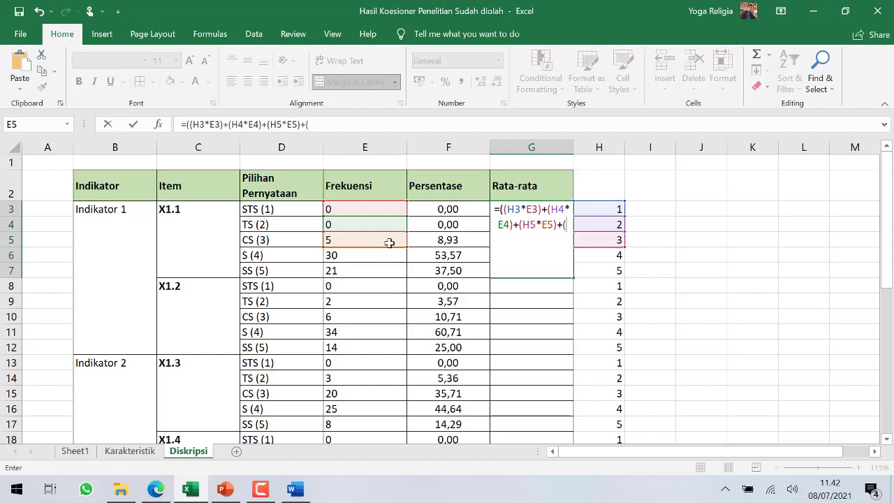
{"action": "left_click", "coordinate": [610, 255]}
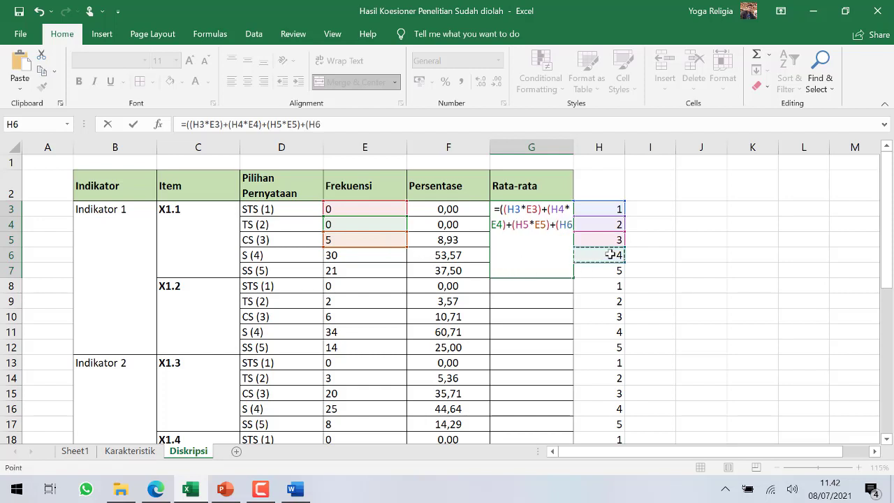
{"action": "type", "text": "*"}
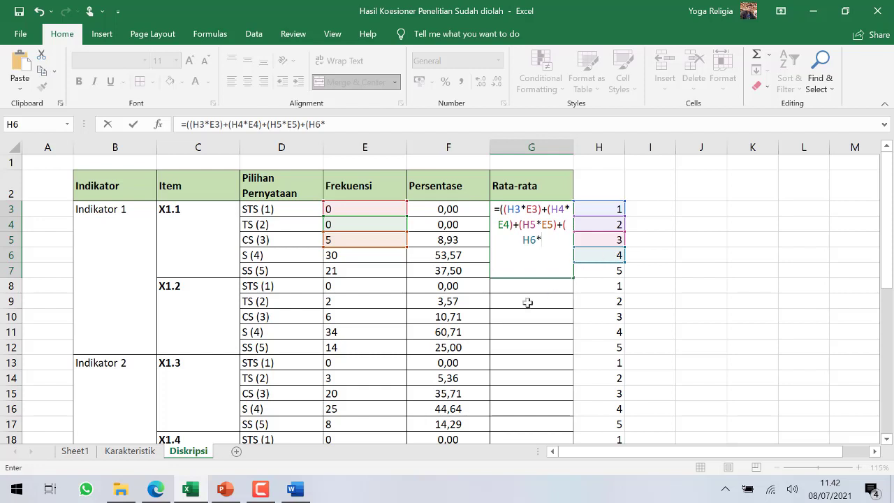
{"action": "left_click", "coordinate": [354, 258]}
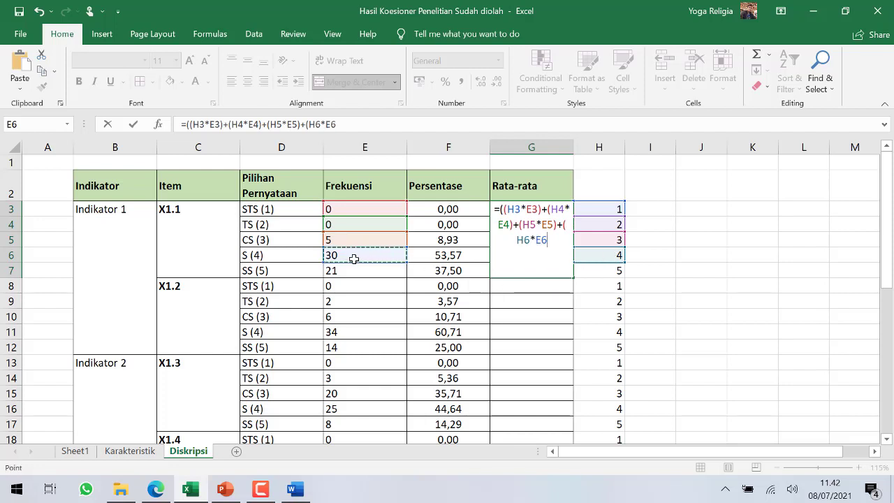
{"action": "type", "text": ")"}
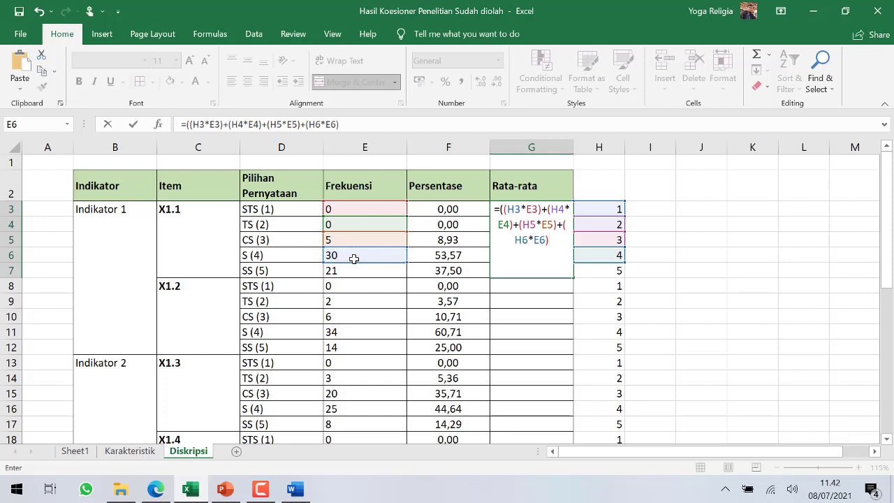
{"action": "type", "text": "+"}
Step: Complete the G3 formula with the term (H7*E7), close the sum, divide it by 56 and enter it
{"action": "left_click", "coordinate": [606, 274]}
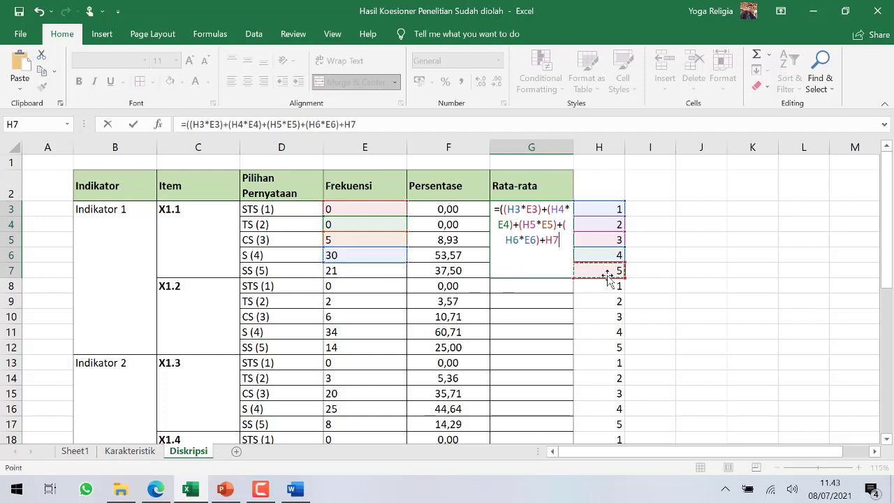
{"action": "key", "text": "BackSpace"}
{"action": "key", "text": "BackSpace"}
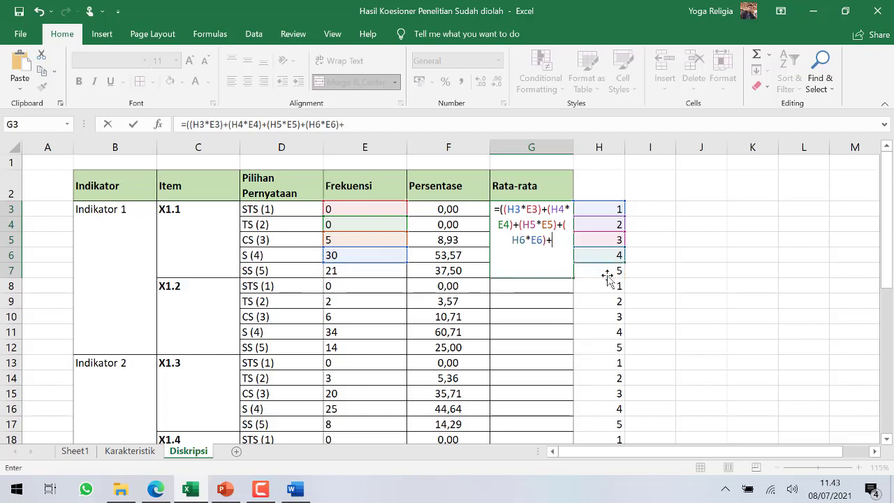
{"action": "type", "text": "("}
{"action": "left_click", "coordinate": [607, 275]}
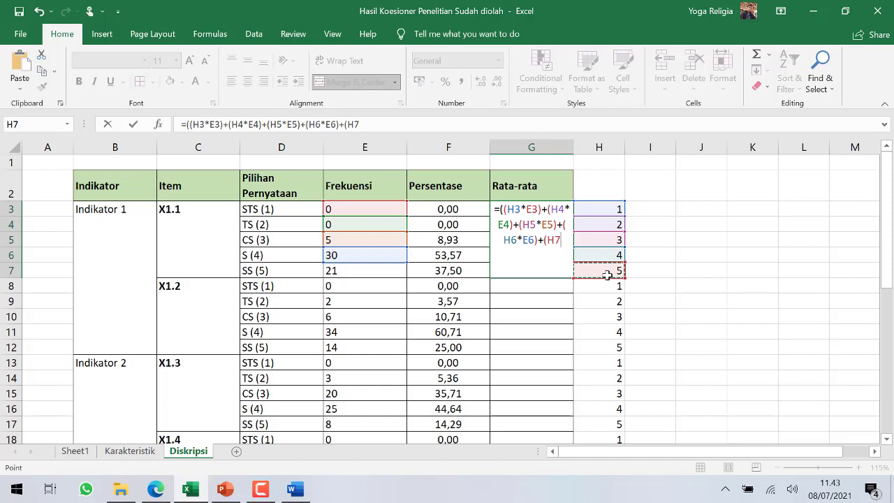
{"action": "type", "text": "*"}
{"action": "left_click", "coordinate": [370, 270]}
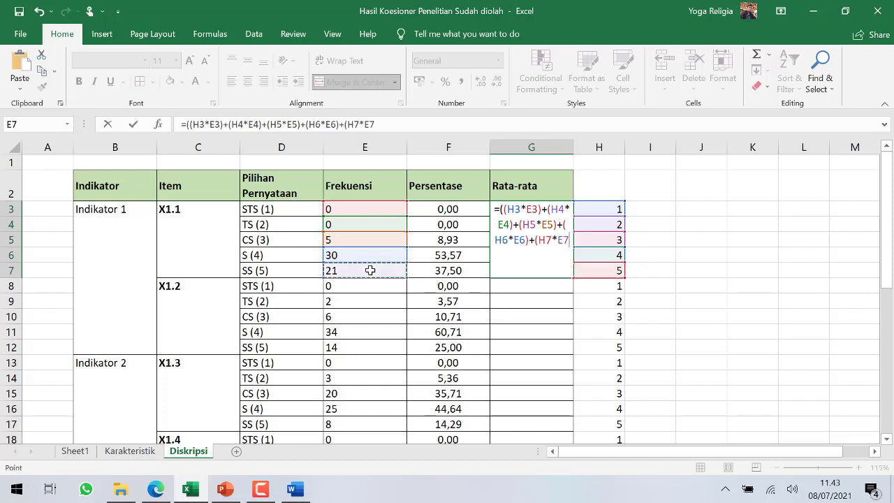
{"action": "type", "text": ")"}
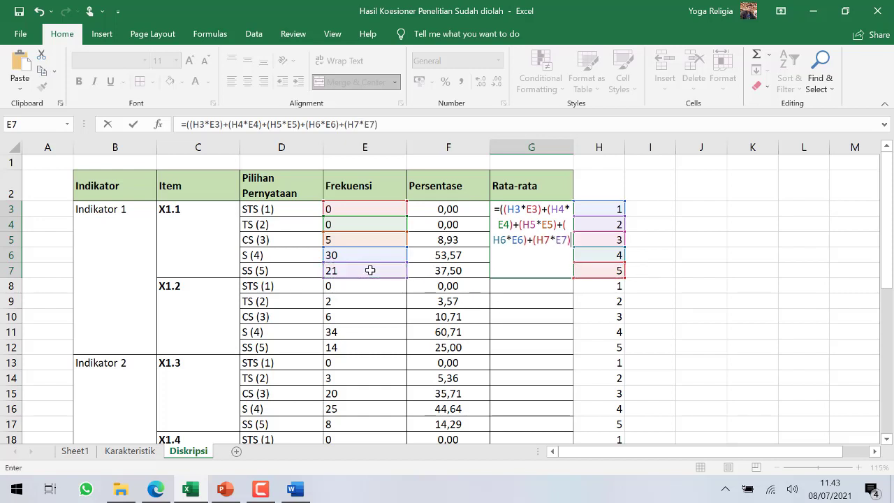
{"action": "type", "text": ")/56"}
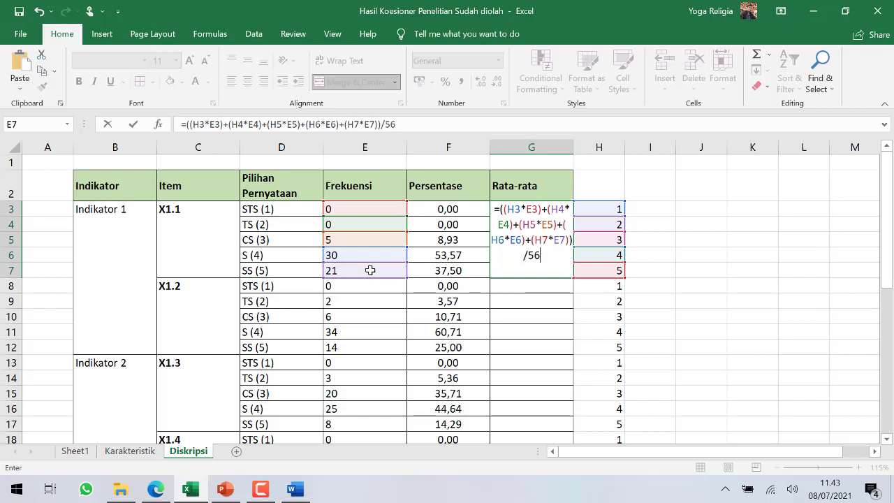
{"action": "key", "text": "Return"}
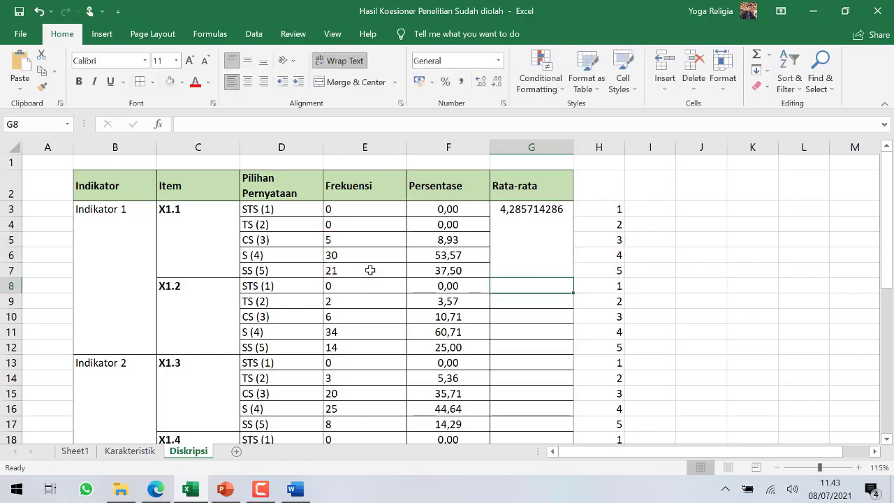
Step: Format the X1.1 average in G3 with two decimal places
{"action": "left_click", "coordinate": [530, 258]}
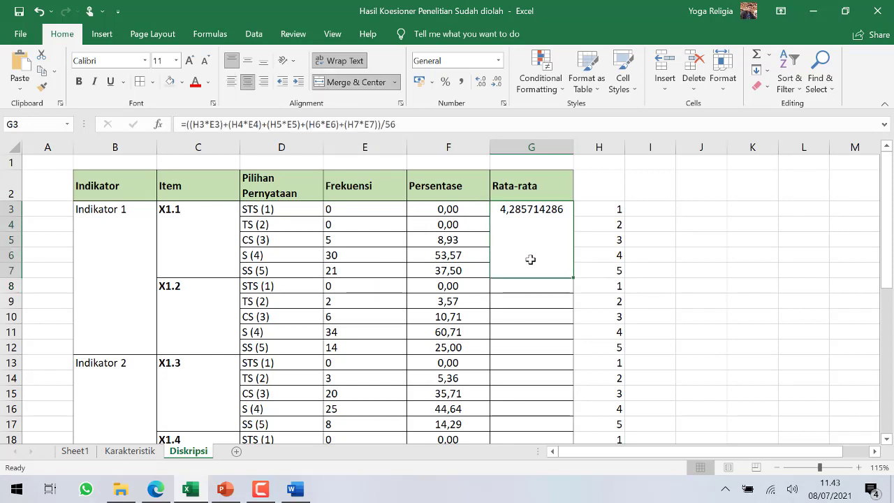
{"action": "left_click", "coordinate": [498, 84]}
{"action": "left_click", "coordinate": [498, 84]}
{"action": "left_click", "coordinate": [498, 84]}
{"action": "left_click", "coordinate": [498, 85]}
{"action": "left_click", "coordinate": [498, 85]}
{"action": "left_click", "coordinate": [498, 84]}
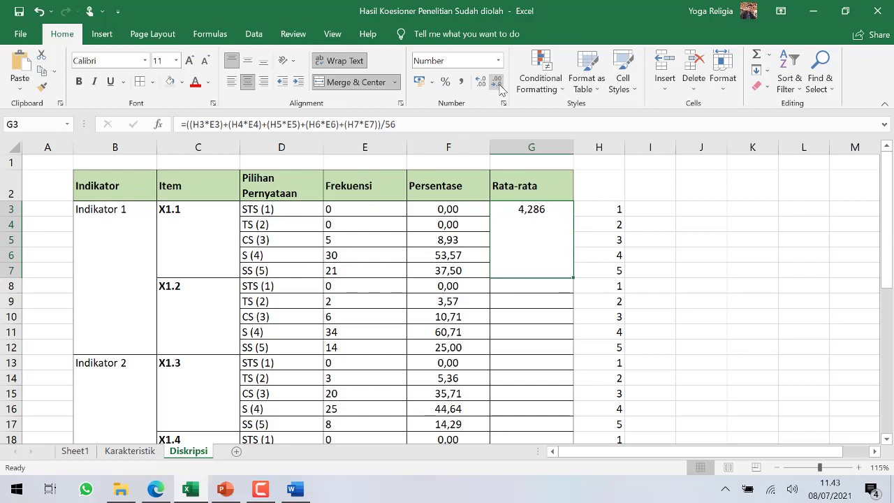
{"action": "left_click", "coordinate": [498, 85]}
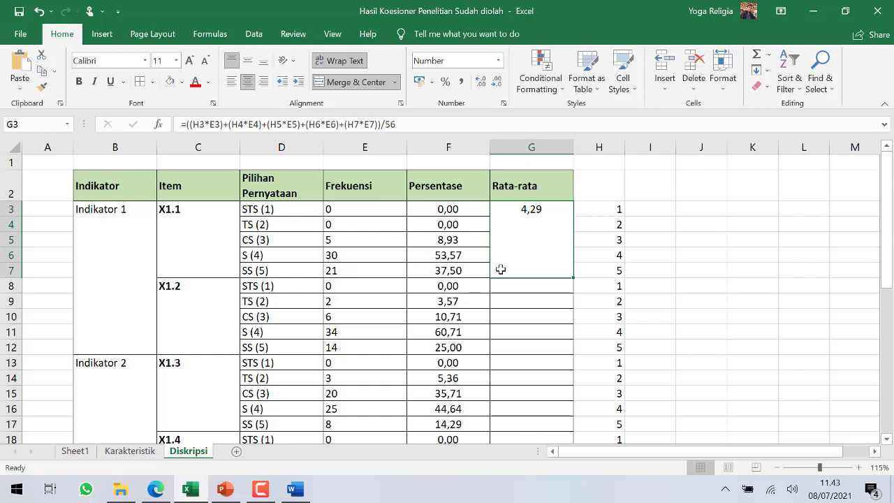
Step: Fill the merged average formula from G3 down the Rata-rata column through items X1.2 to X1.7
{"action": "left_click_drag", "start_coordinate": [572, 280], "coordinate": [574, 286]}
{"action": "left_click", "coordinate": [547, 305]}
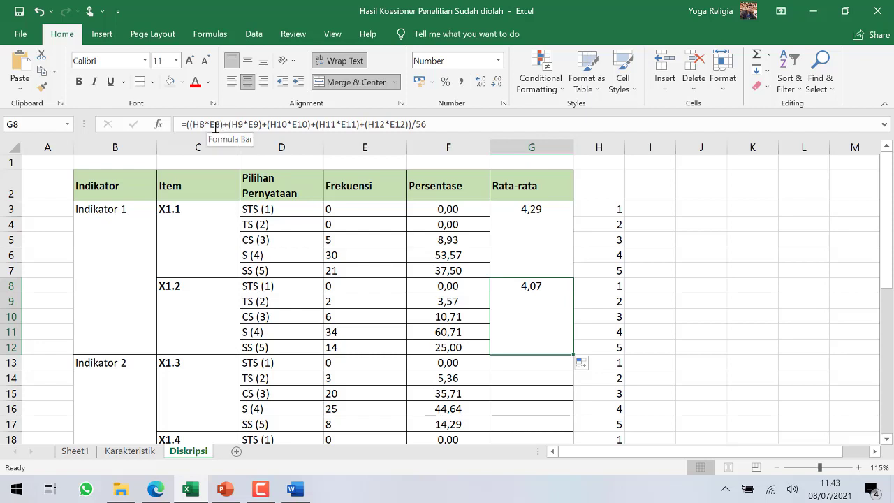
{"action": "scroll", "coordinate": [565, 311], "scroll_direction": "down", "scroll_amount": 2}
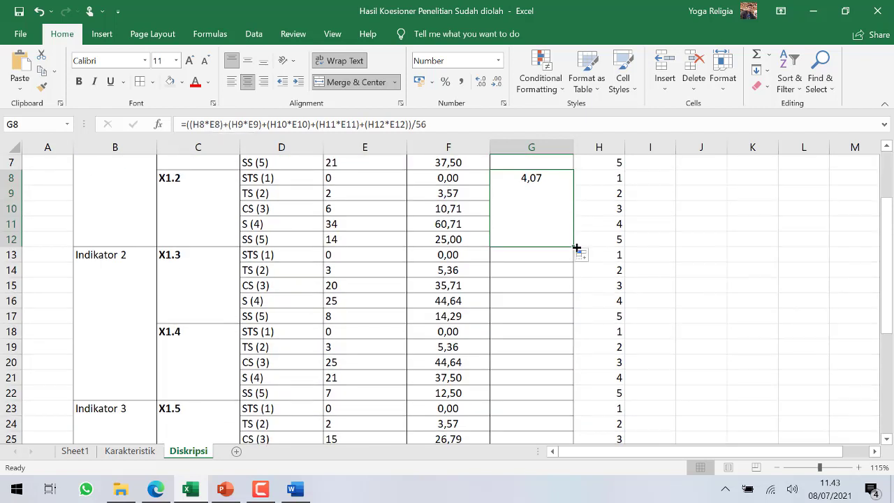
{"action": "left_click_drag", "start_coordinate": [577, 248], "coordinate": [579, 339]}
{"action": "scroll", "coordinate": [567, 351], "scroll_direction": "up", "scroll_amount": 7}
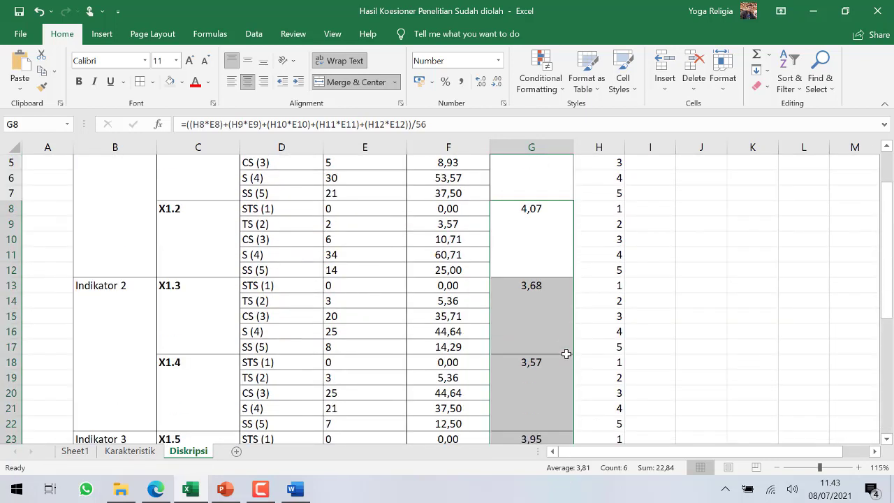
{"action": "scroll", "coordinate": [565, 354], "scroll_direction": "up", "scroll_amount": 2}
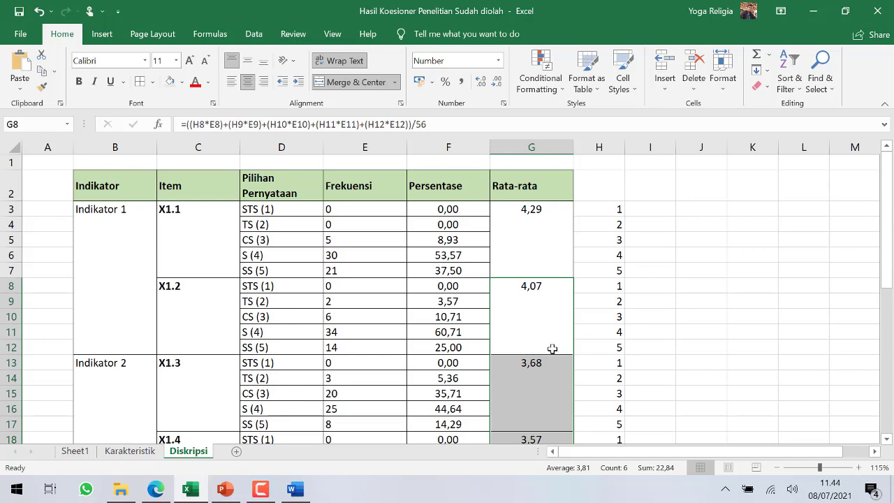
{"action": "scroll", "coordinate": [533, 303], "scroll_direction": "down", "scroll_amount": 2}
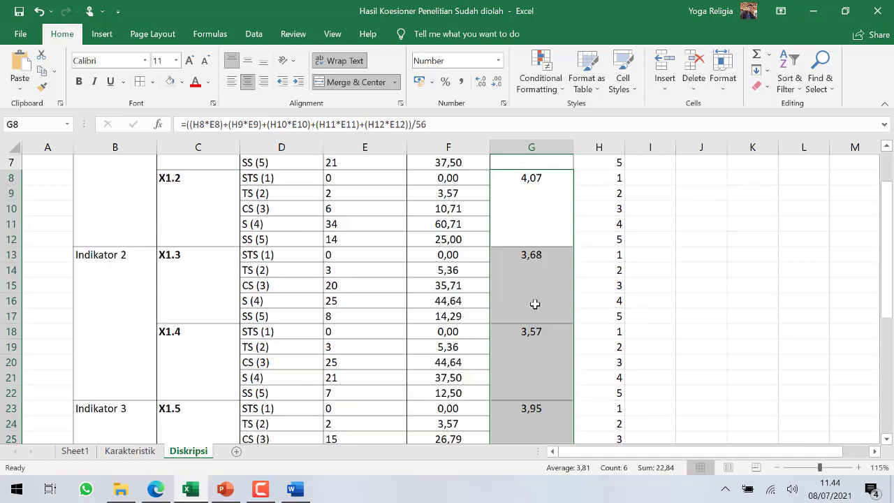
Step: Review the Rata-rata averages and their filled formulas for items X1.1 to X1.7, comparing the values across the three indicators
{"action": "left_click", "coordinate": [537, 328]}
{"action": "scroll", "coordinate": [542, 341], "scroll_direction": "down", "scroll_amount": 3}
{"action": "scroll", "coordinate": [543, 344], "scroll_direction": "up", "scroll_amount": 5}
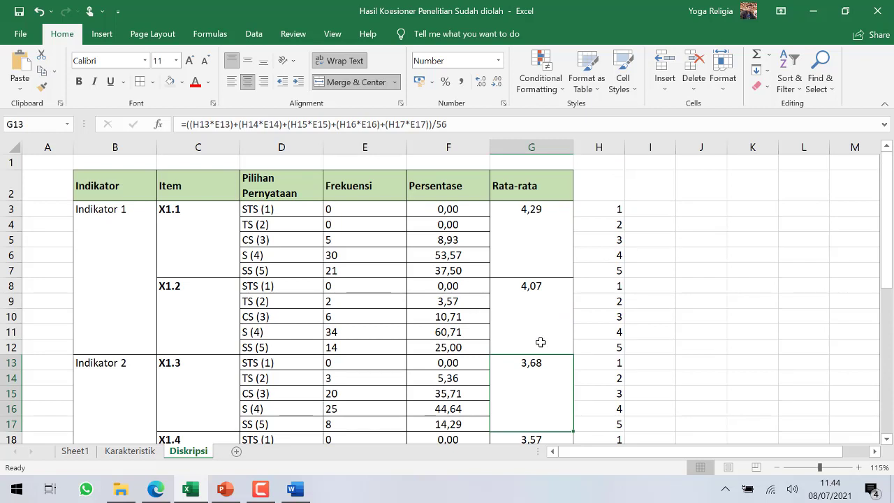
{"action": "scroll", "coordinate": [540, 340], "scroll_direction": "down", "scroll_amount": 9}
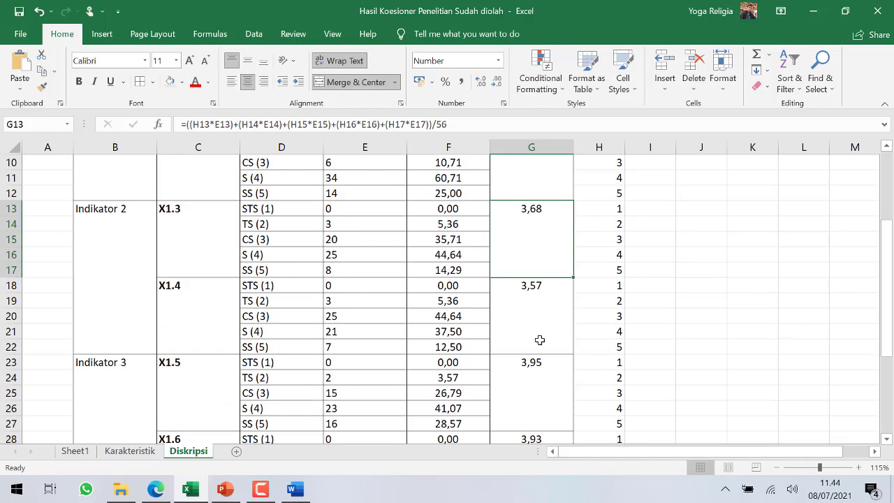
{"action": "scroll", "coordinate": [540, 340], "scroll_direction": "up", "scroll_amount": 9}
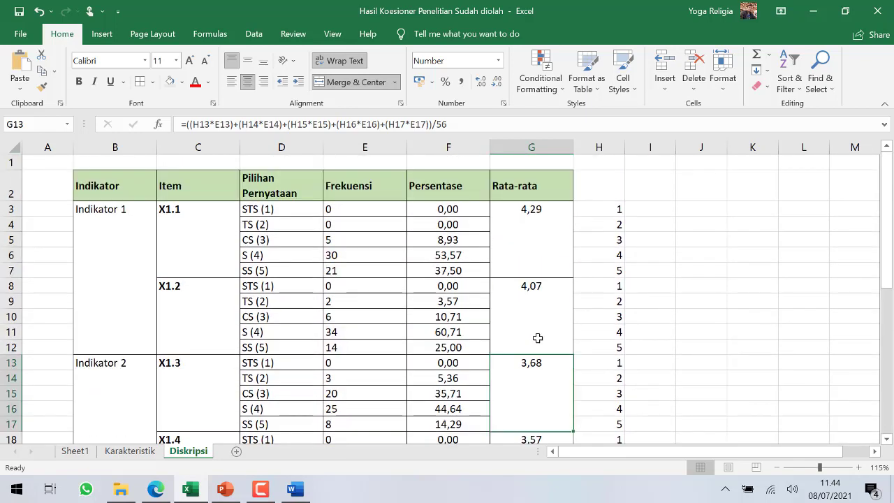
{"action": "left_click", "coordinate": [516, 250]}
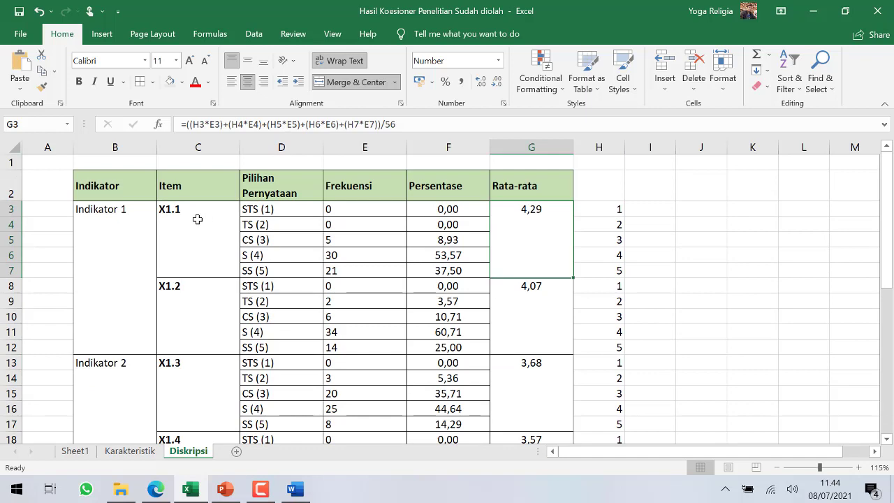
{"action": "scroll", "coordinate": [480, 281], "scroll_direction": "down", "scroll_amount": 6}
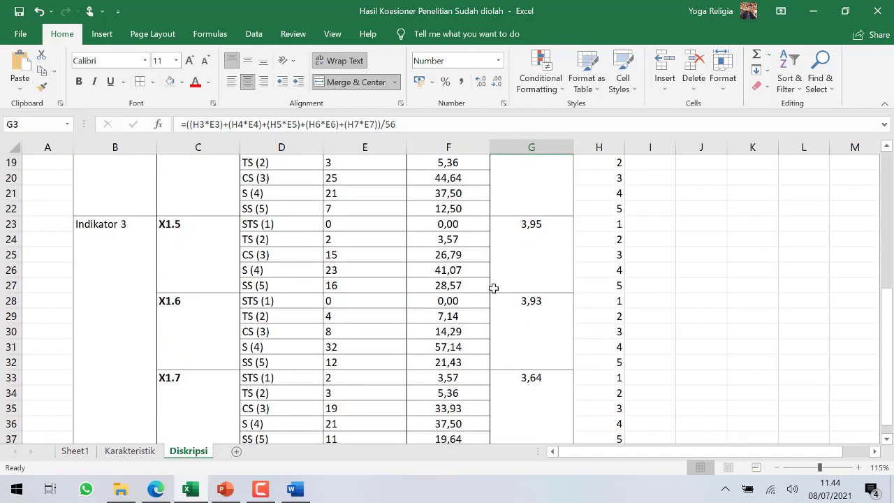
{"action": "left_click", "coordinate": [526, 259]}
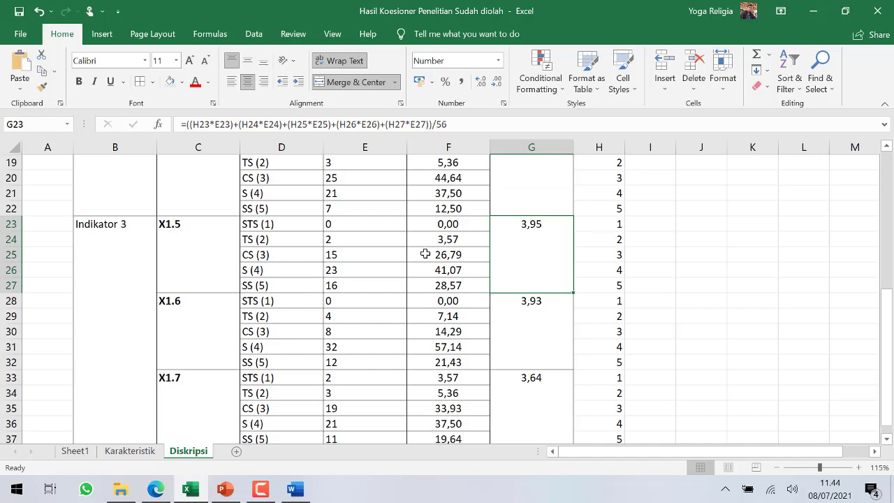
{"action": "scroll", "coordinate": [544, 347], "scroll_direction": "down", "scroll_amount": 2}
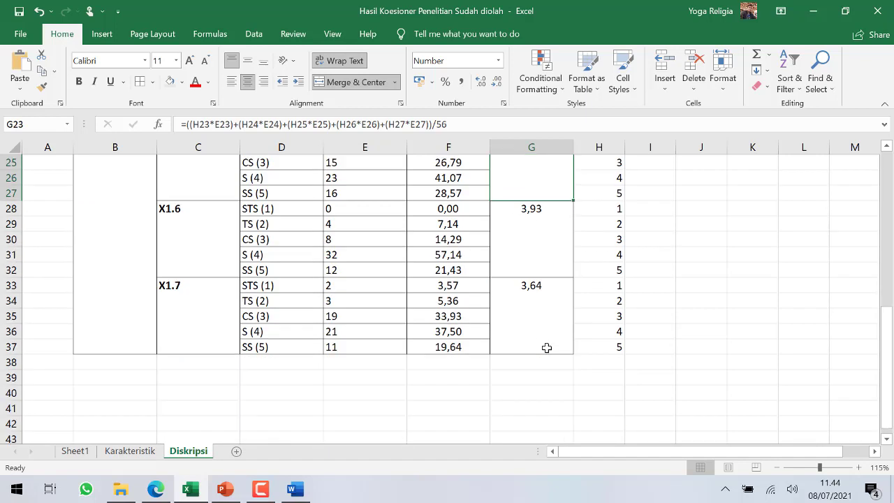
{"action": "scroll", "coordinate": [531, 324], "scroll_direction": "up", "scroll_amount": 5}
{"action": "scroll", "coordinate": [531, 324], "scroll_direction": "up", "scroll_amount": 1}
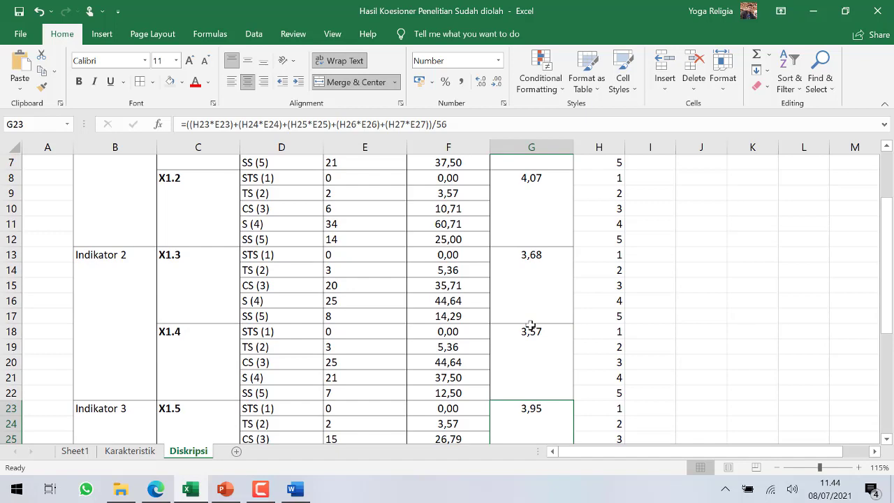
{"action": "left_click", "coordinate": [531, 344]}
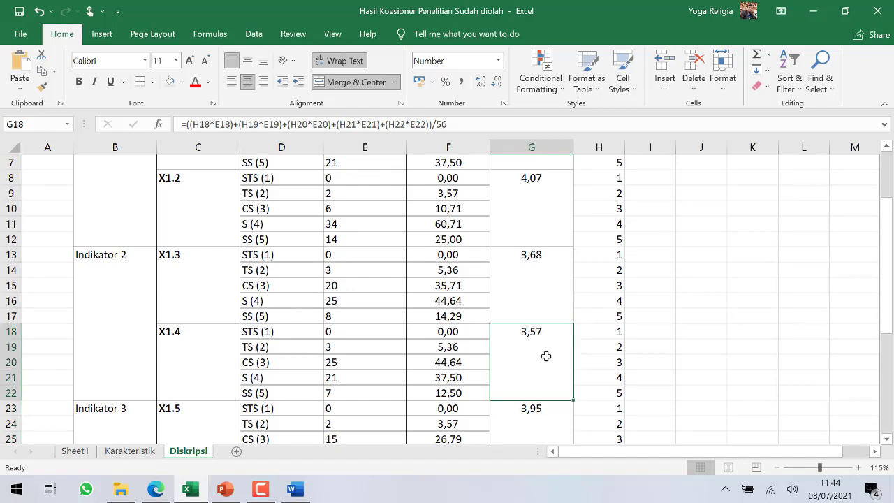
{"action": "scroll", "coordinate": [535, 342], "scroll_direction": "up", "scroll_amount": 2}
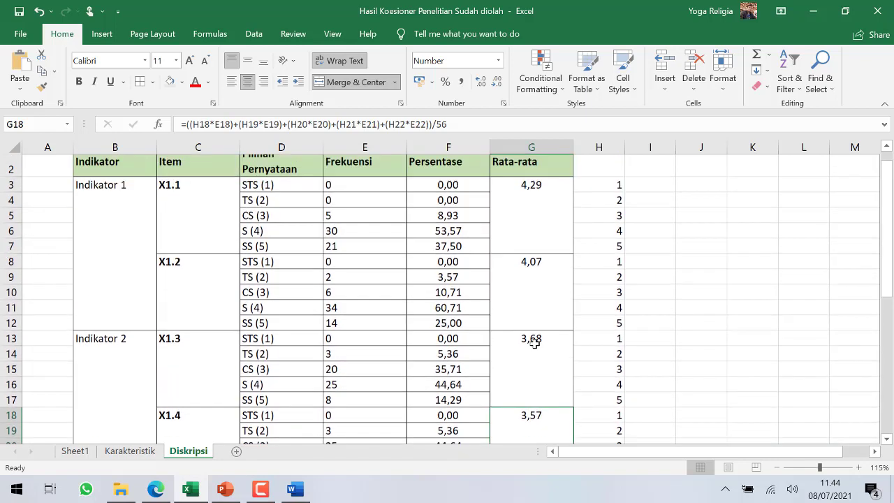
{"action": "scroll", "coordinate": [534, 342], "scroll_direction": "down", "scroll_amount": 10}
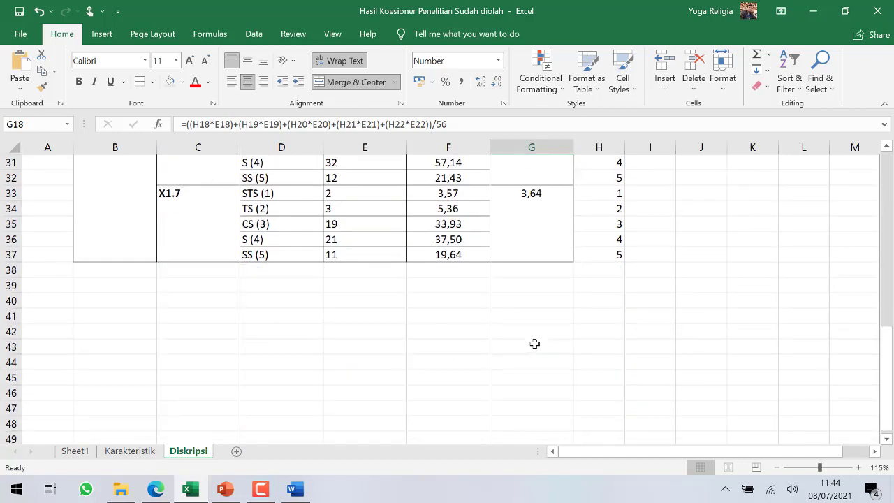
{"action": "scroll", "coordinate": [534, 344], "scroll_direction": "up", "scroll_amount": 6}
{"action": "scroll", "coordinate": [534, 343], "scroll_direction": "up", "scroll_amount": 2}
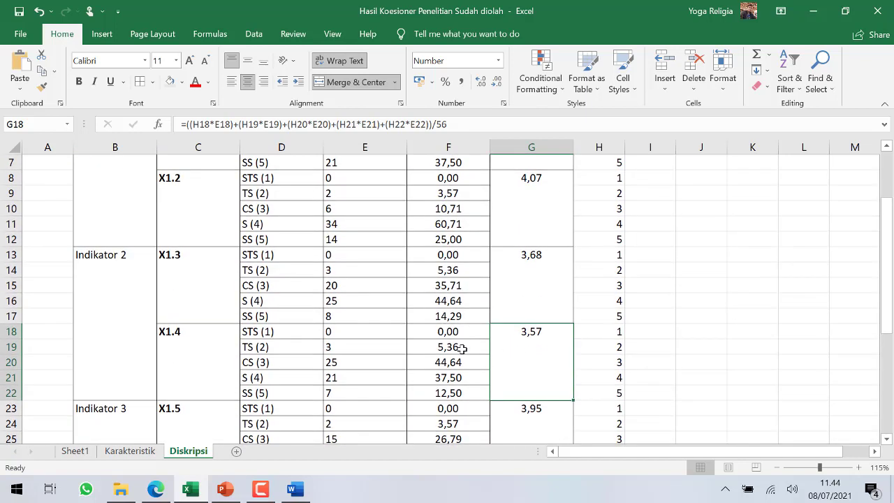
{"action": "scroll", "coordinate": [453, 317], "scroll_direction": "up", "scroll_amount": 2}
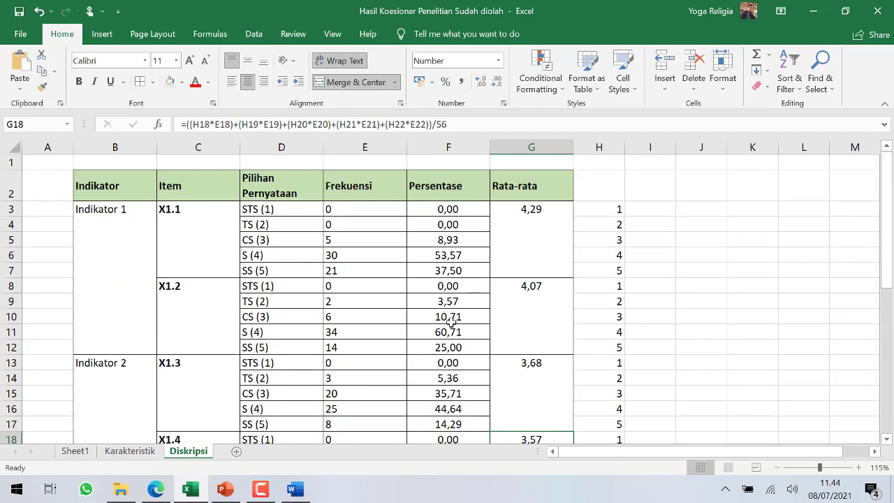